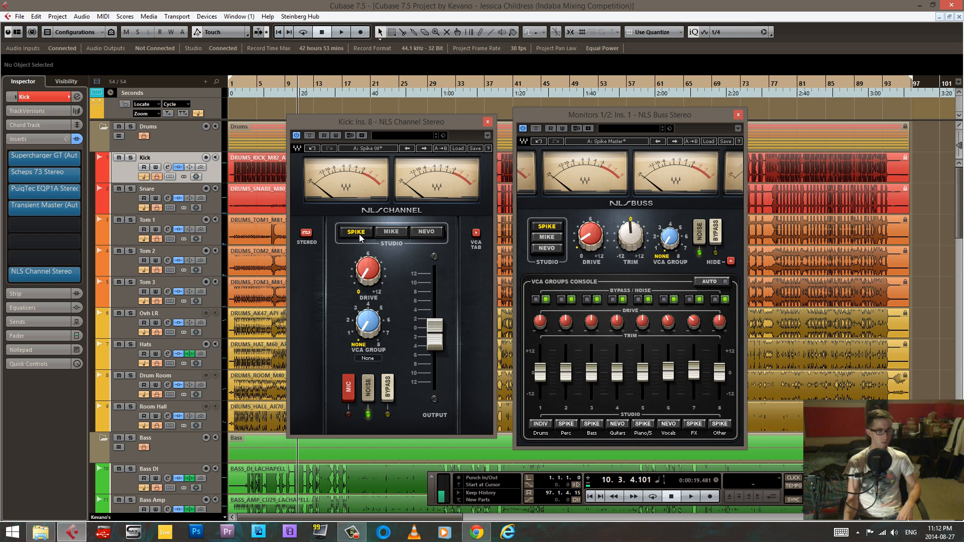
Step: Cycle the Kick track's NLS Channel studio model through Mike and Nevo and return it to Spike
left_click(381, 232)
left_click(427, 232)
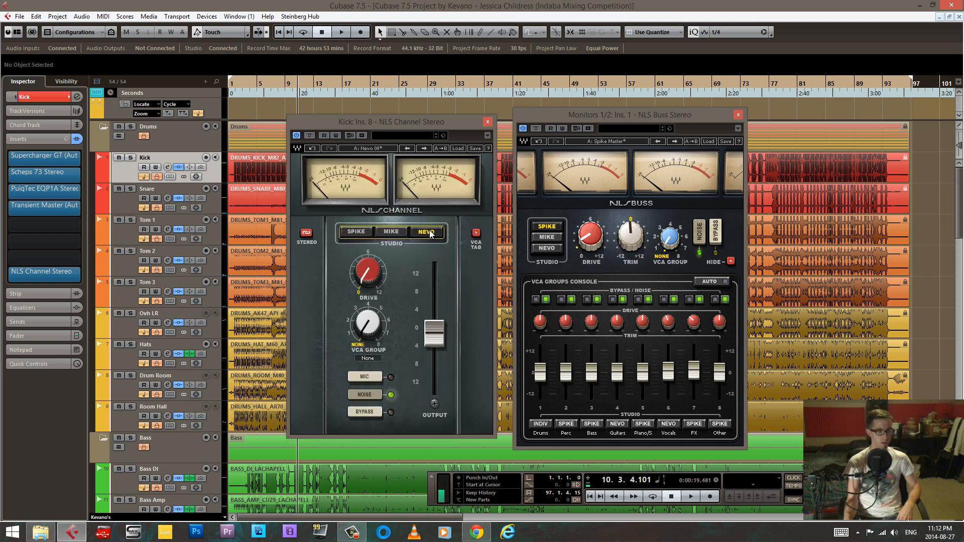
left_click(382, 231)
left_click(357, 233)
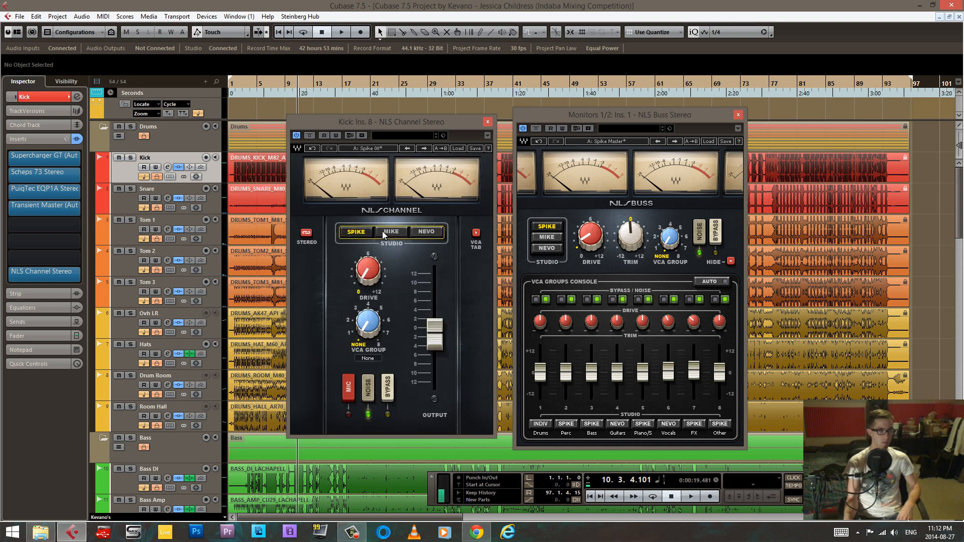
left_click(382, 231)
left_click(427, 232)
left_click(376, 230)
left_click(357, 232)
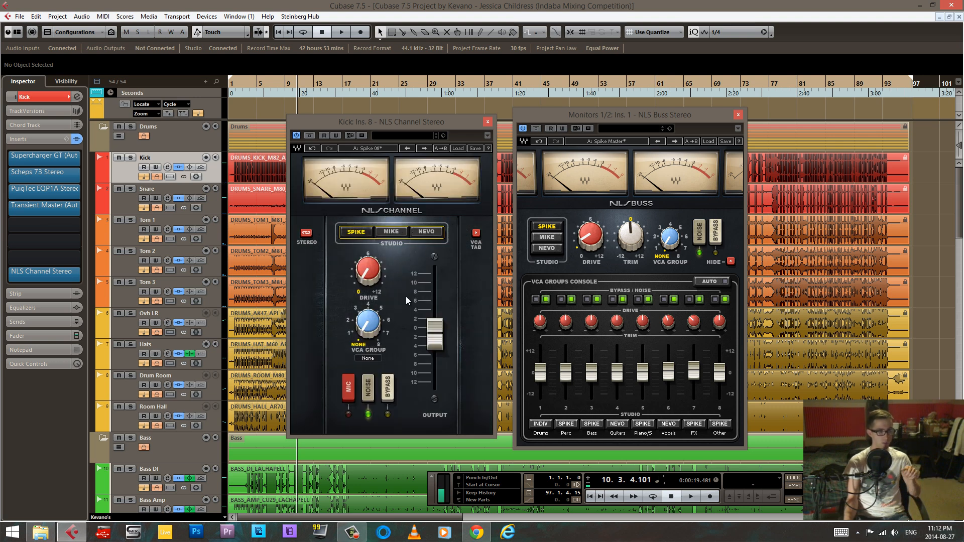
left_click(394, 233)
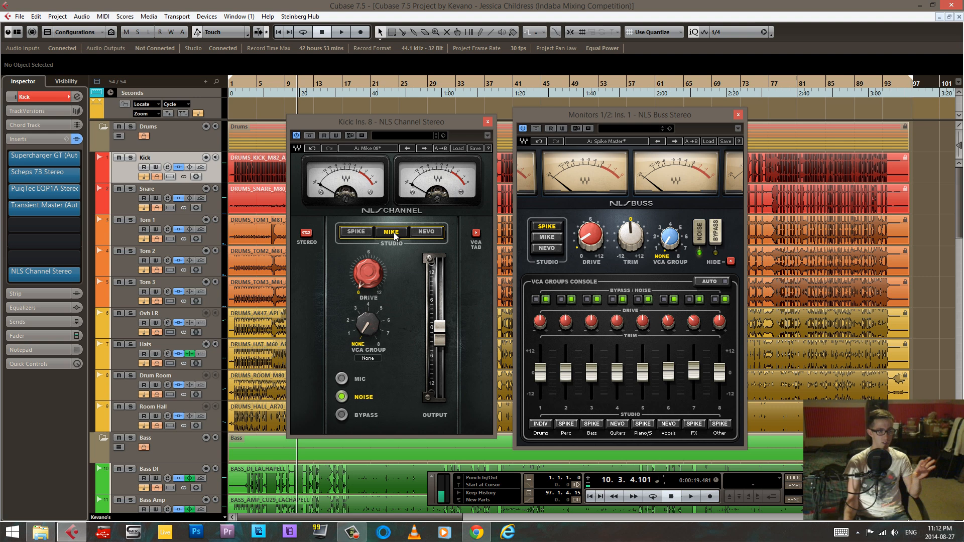
left_click(426, 234)
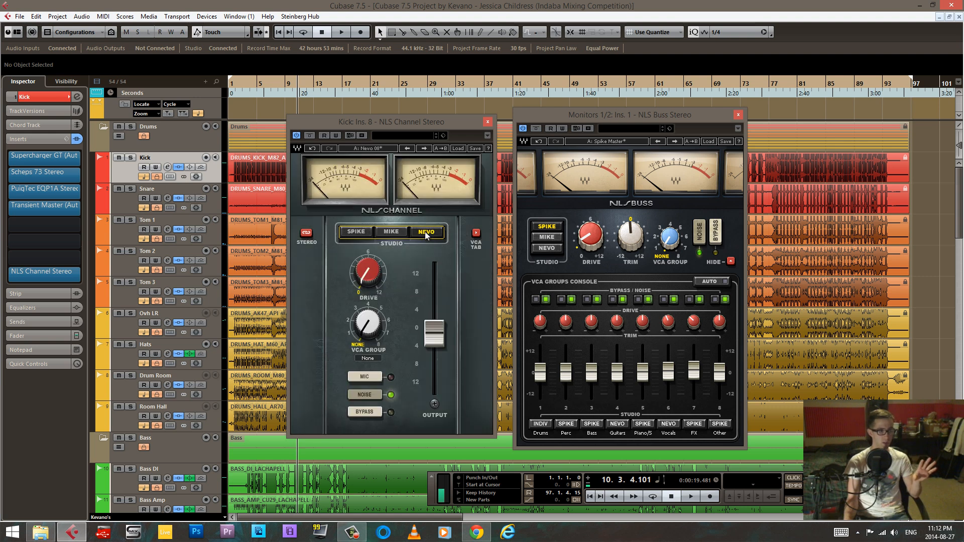
left_click(394, 234)
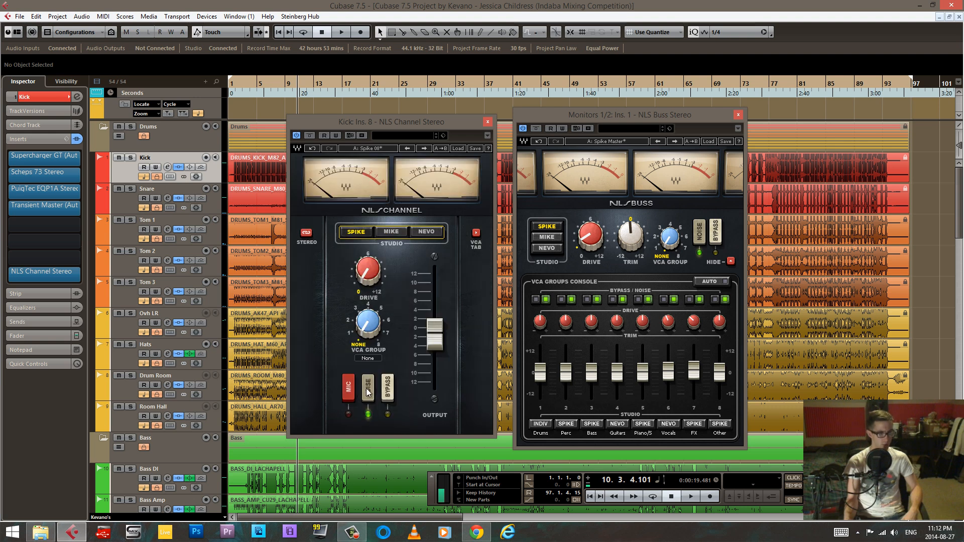
Step: Turn Noise off and turn Bypass and Mic on in the Kick track's NLS Channel
left_click(370, 390)
left_click(390, 389)
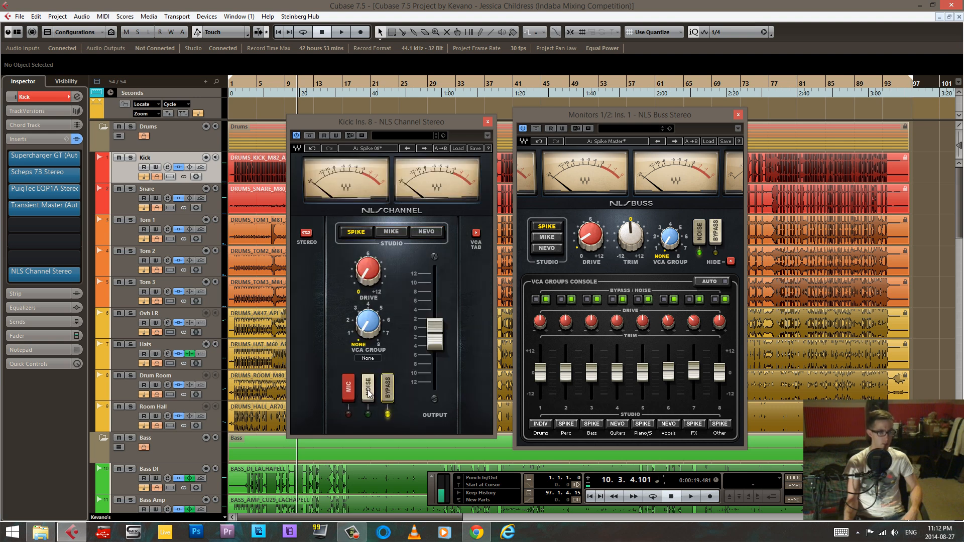
left_click(353, 382)
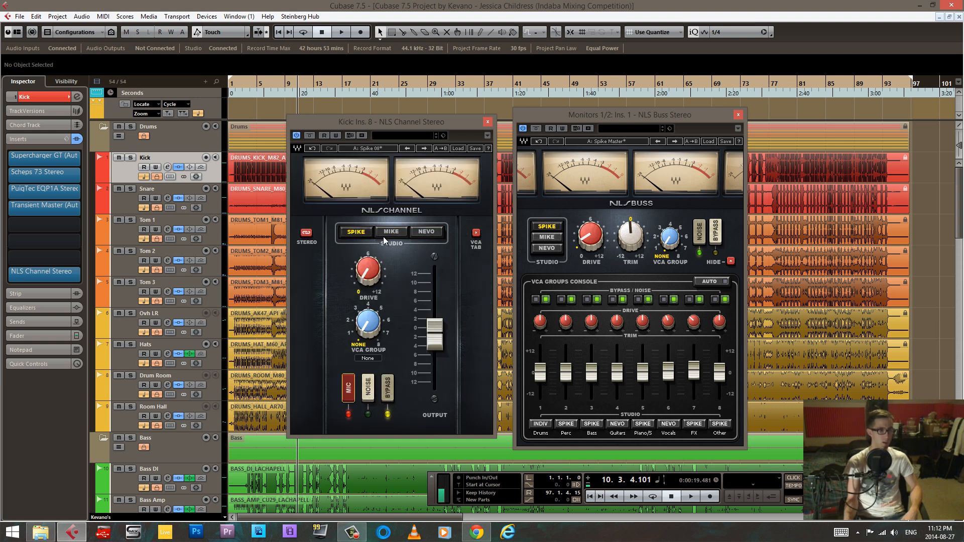
Step: Preview the Mike and Nevo models, return to Spike, and reset NLS Channel to Noise on with Bypass and Mic off
left_click(384, 234)
left_click(425, 233)
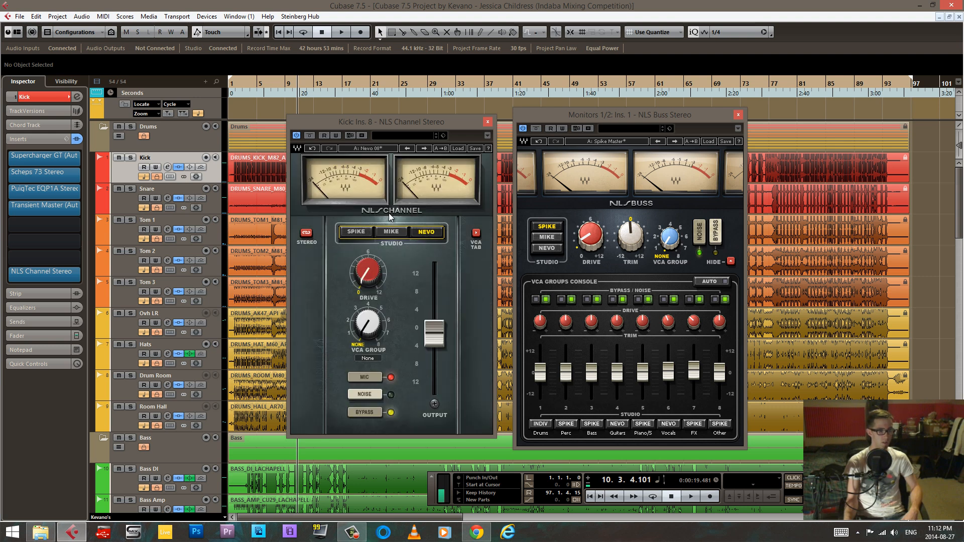
left_click(358, 232)
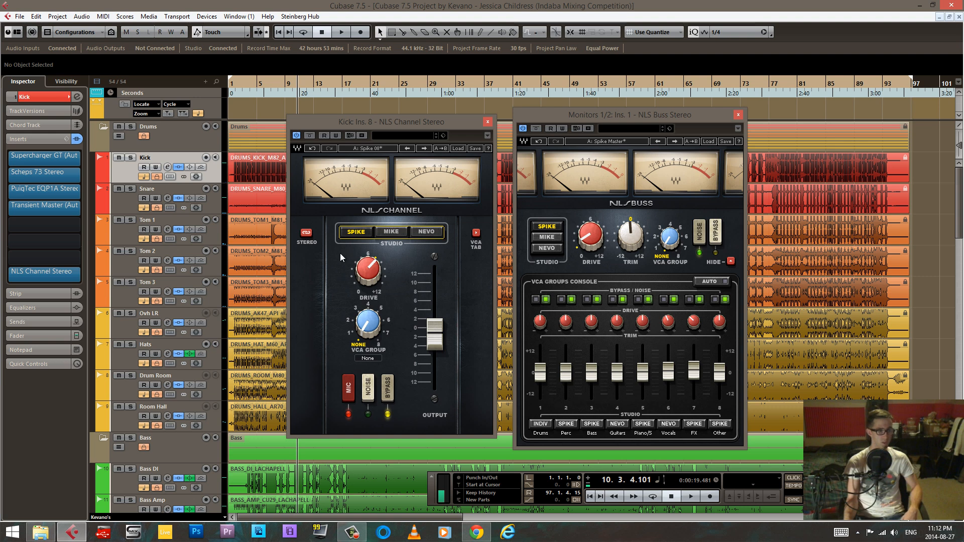
left_click(387, 392)
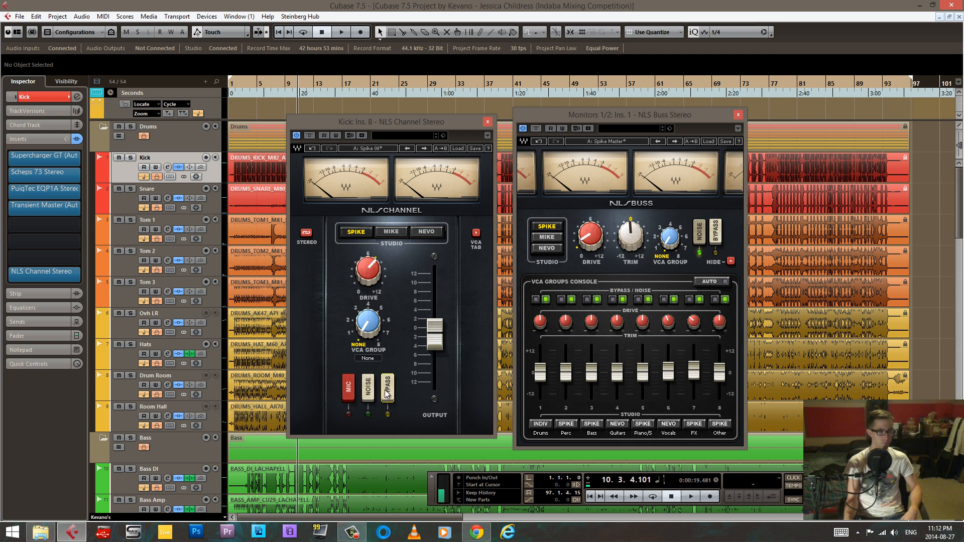
left_click(387, 391)
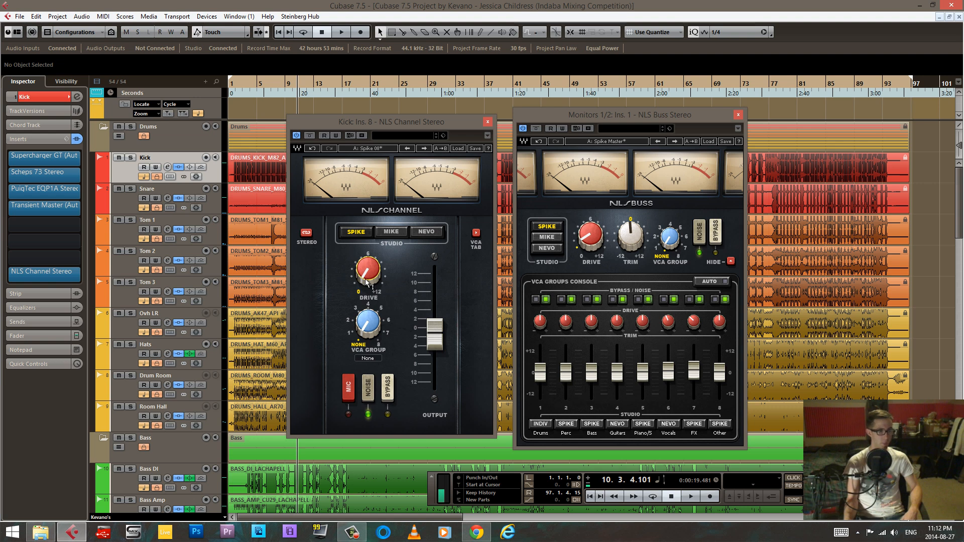
Step: Sweep the NLS Channel Drive up to its +12 maximum and bring it back down to 0
left_click_drag(372, 275, 367, 232)
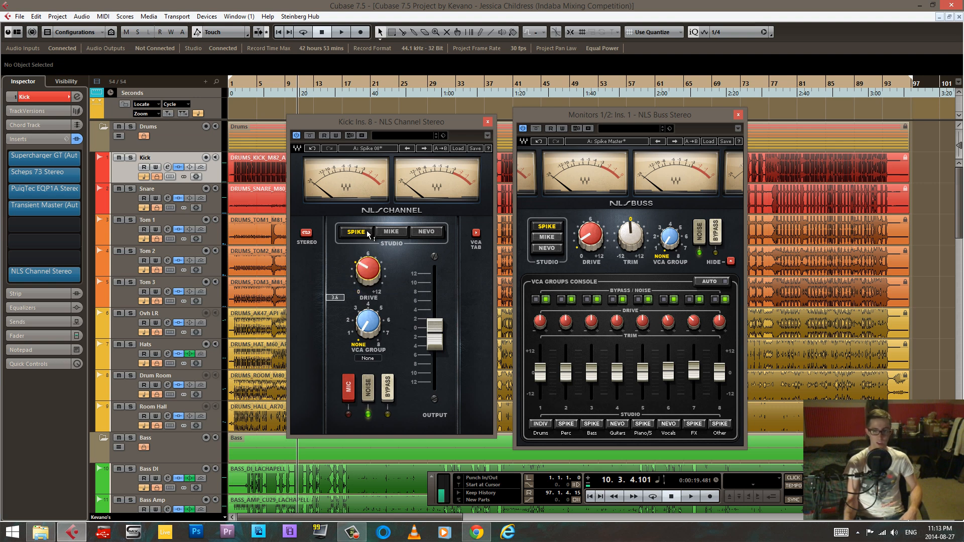
left_click_drag(373, 266, 375, 345)
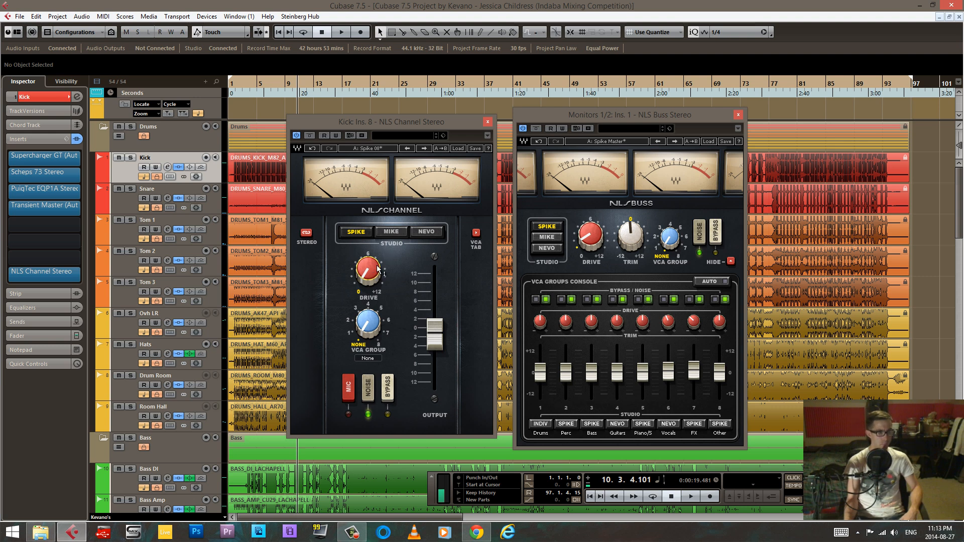
left_click_drag(375, 274, 373, 317)
mouse_move(378, 277)
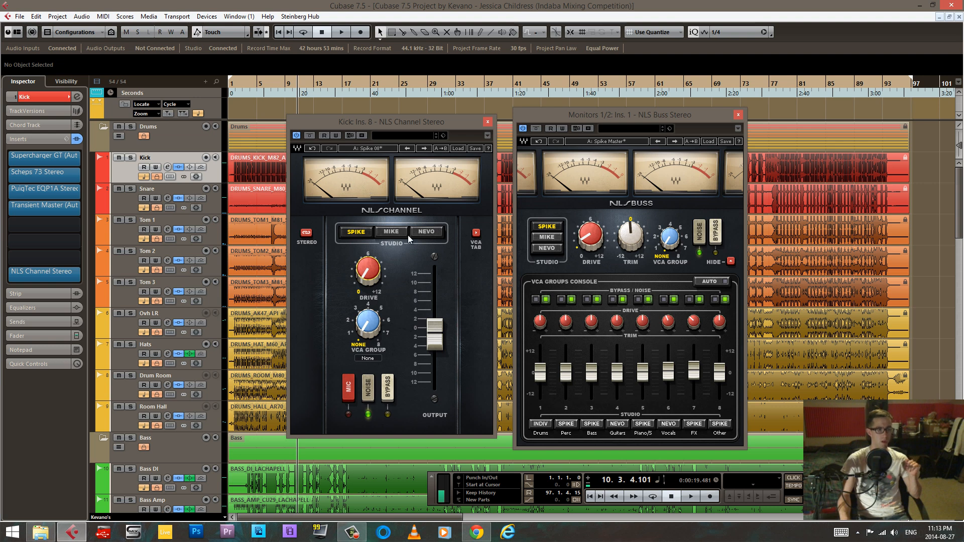
left_click_drag(374, 279, 378, 150)
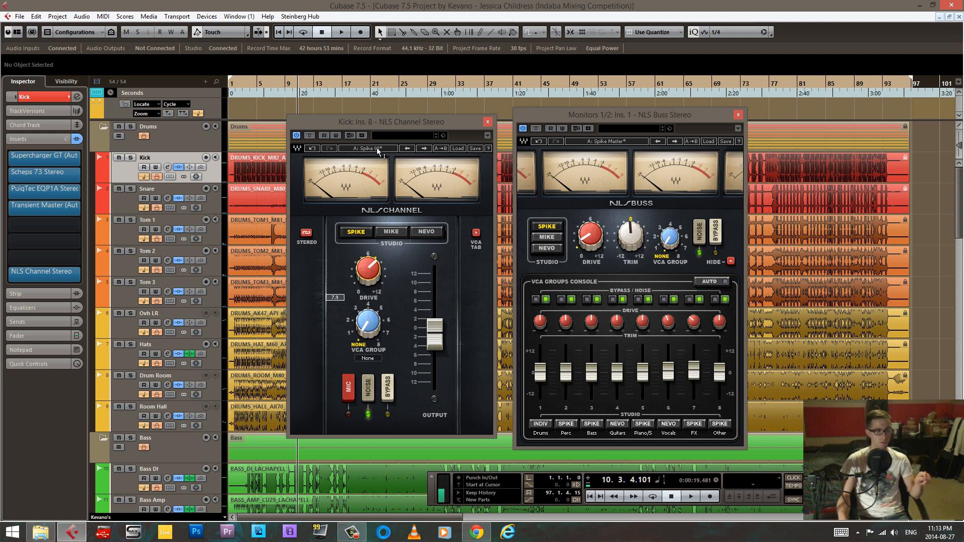
left_click_drag(378, 150, 419, 32)
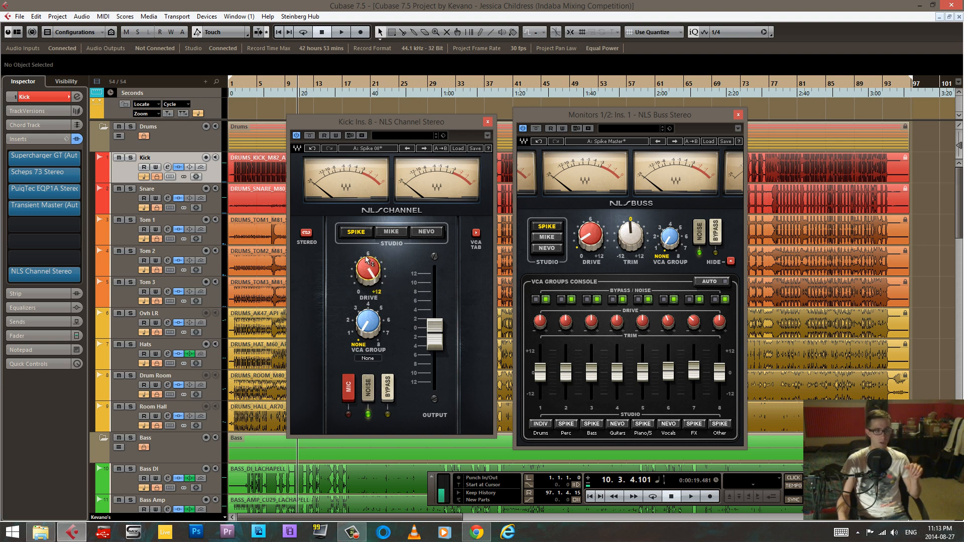
left_click_drag(368, 264, 374, 487)
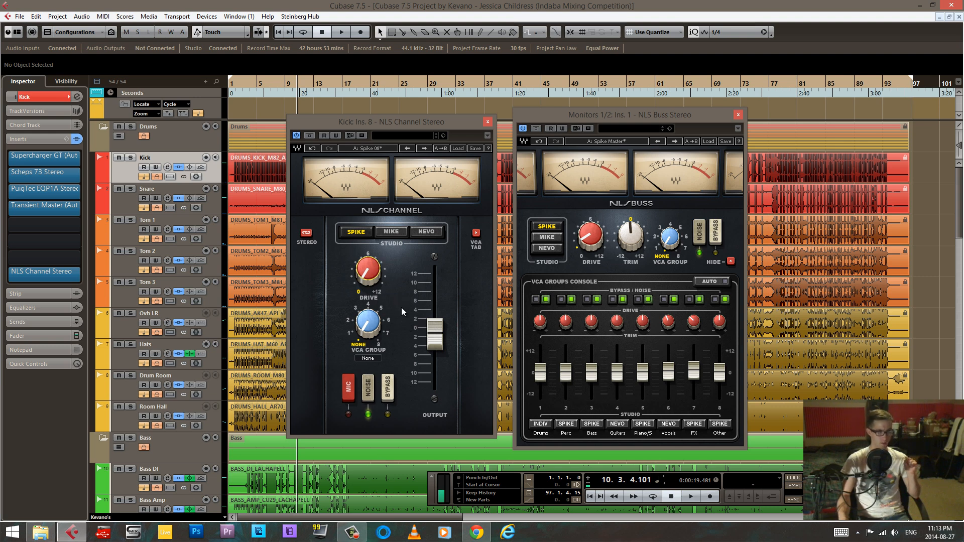
Step: Raise the NLS Channel Output fader slightly and undo the change
left_click(439, 332)
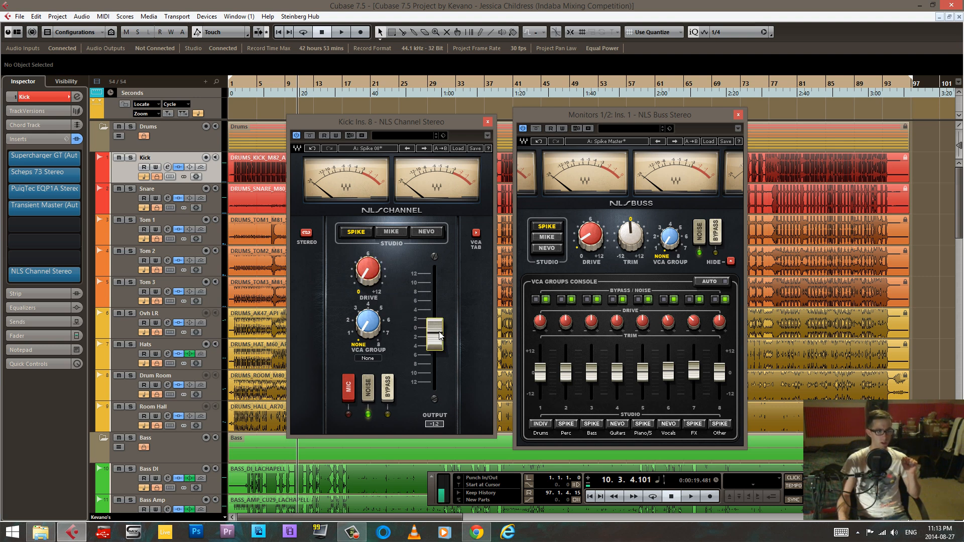
left_click_drag(441, 323, 393, 237)
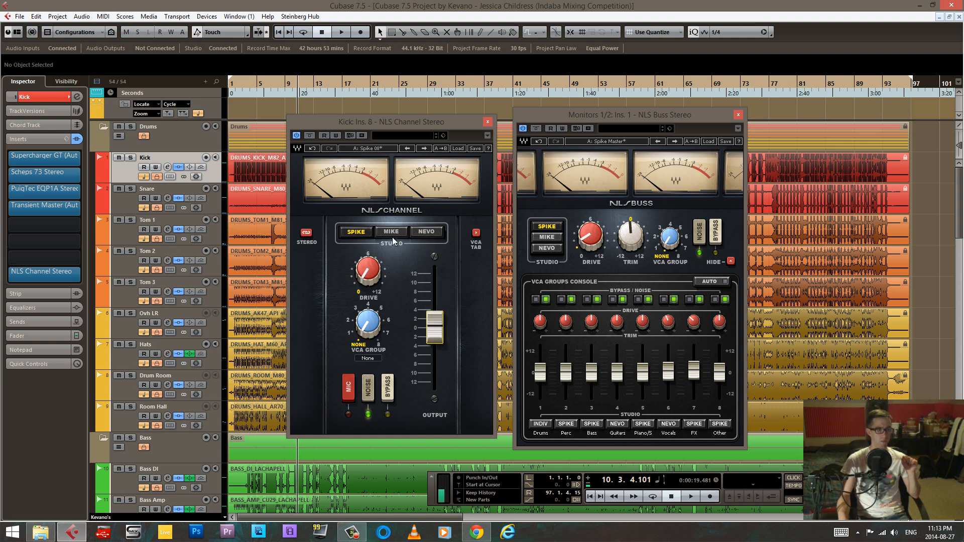
left_click(317, 150)
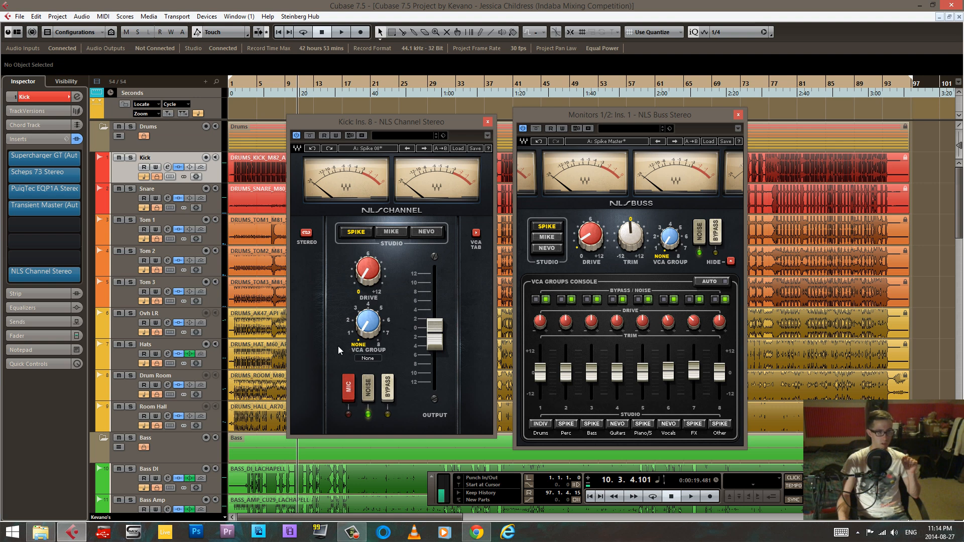
Step: Toggle the NLS Channel Noise switch off and on several times, leaving it on
left_click(369, 392)
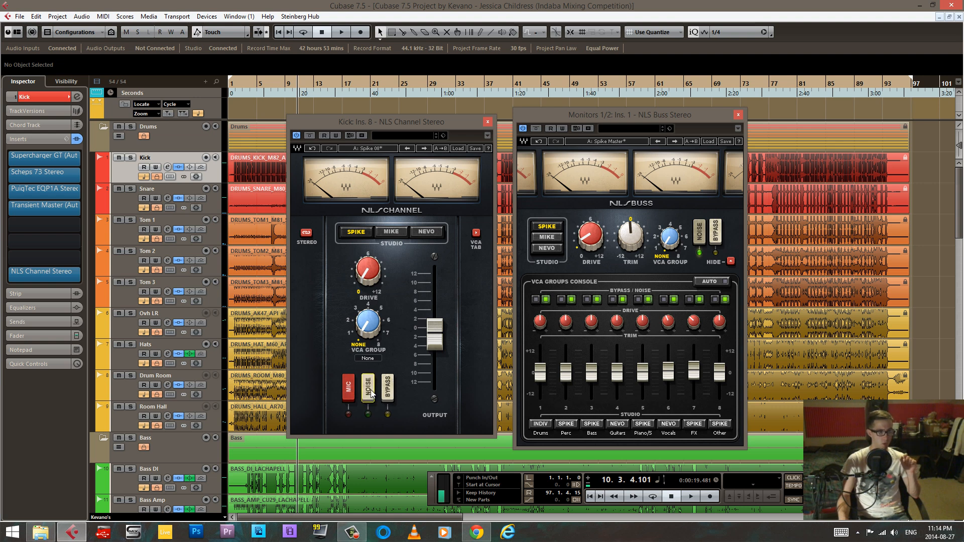
left_click(370, 392)
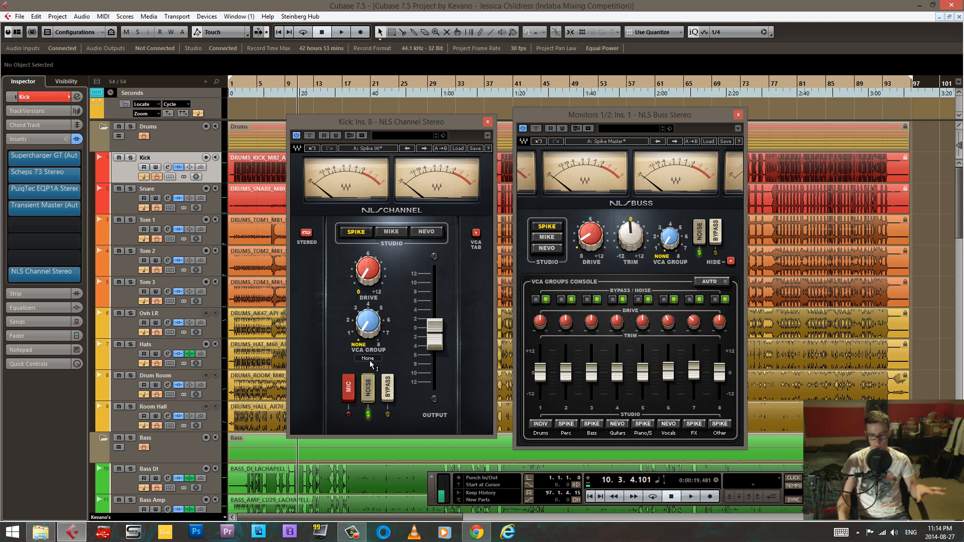
left_click(371, 391)
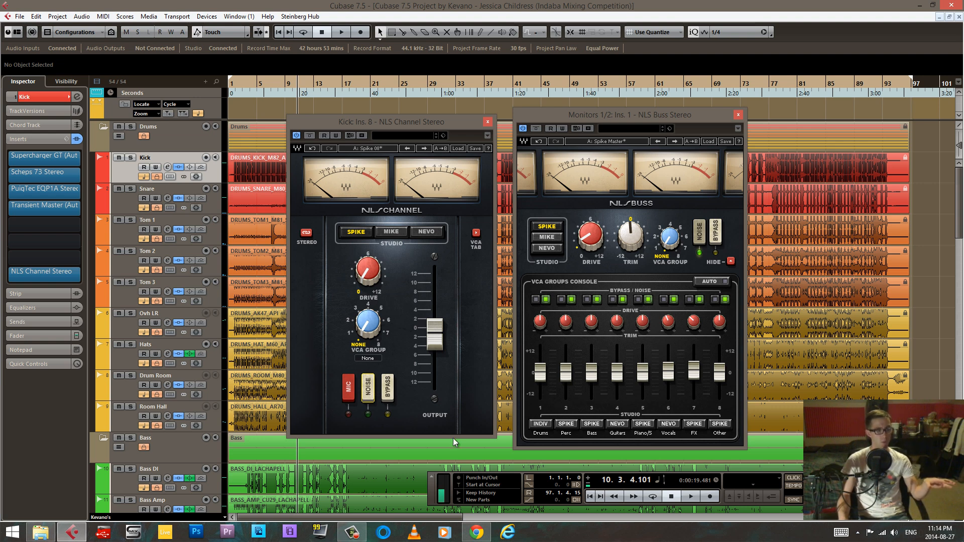
double_click(369, 388)
left_click(368, 388)
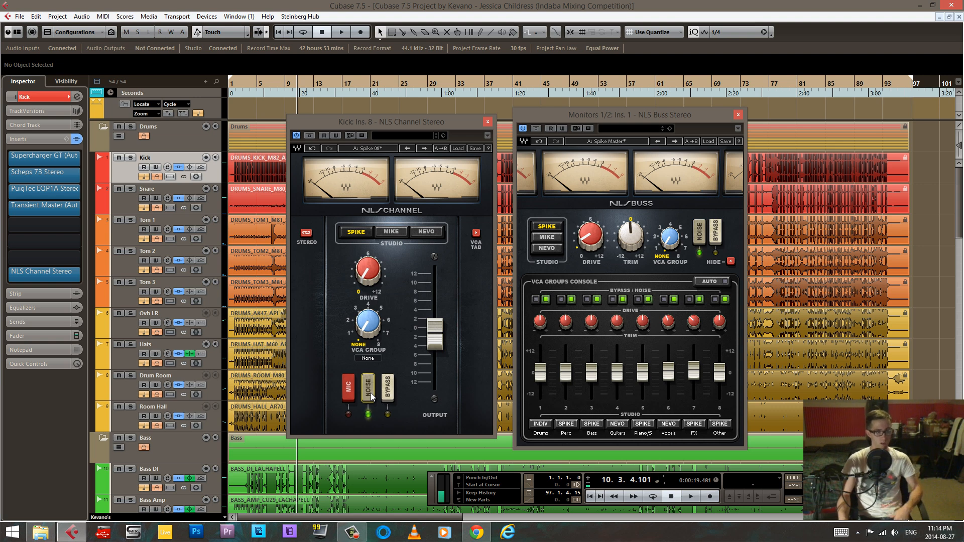
Step: Toggle NLS Channel's own Bypass and the host's insert bypass on and off, leaving both disengaged
left_click(392, 391)
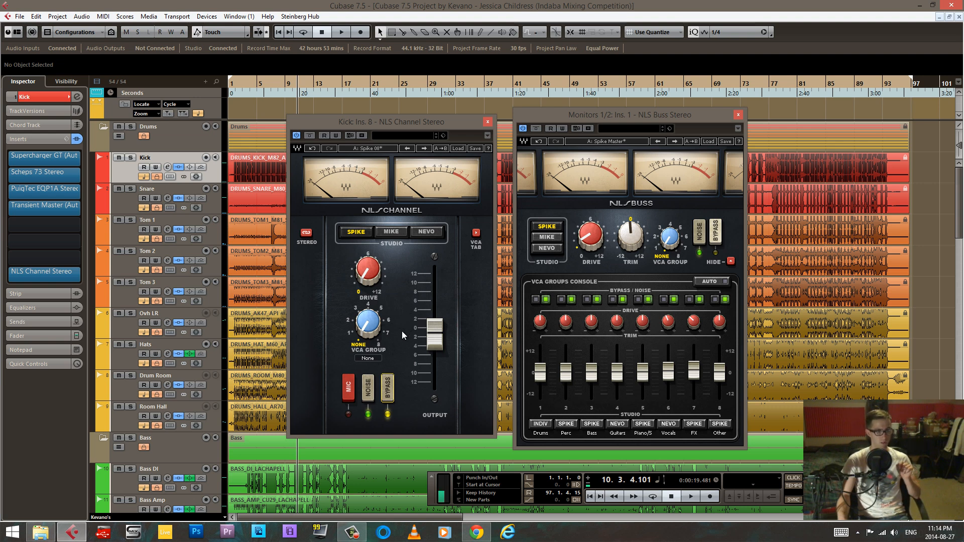
left_click(390, 387)
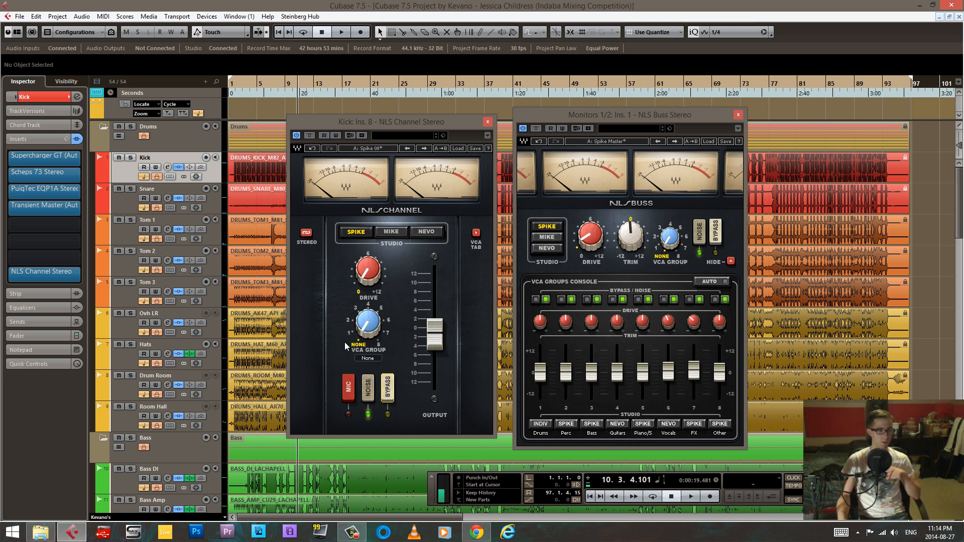
left_click(310, 136)
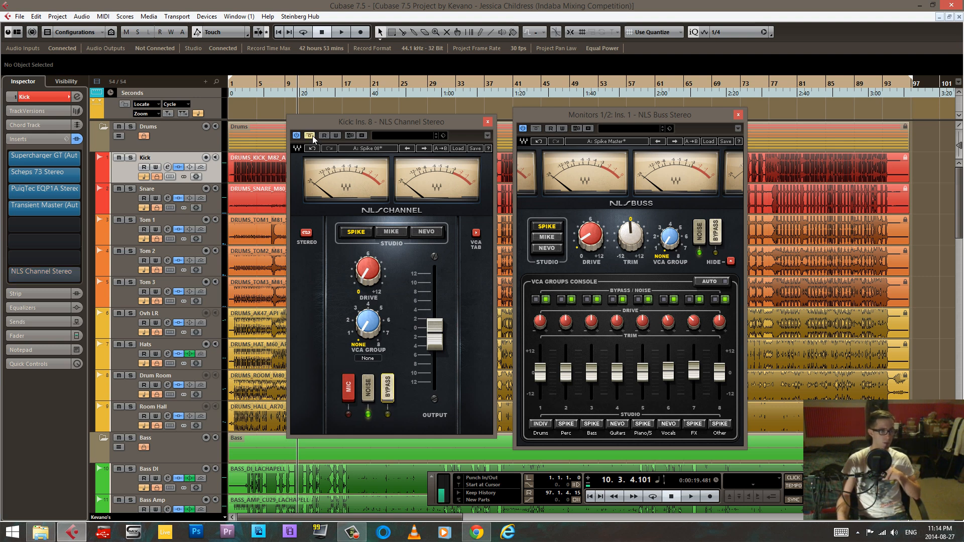
left_click(310, 136)
left_click(310, 135)
left_click(310, 135)
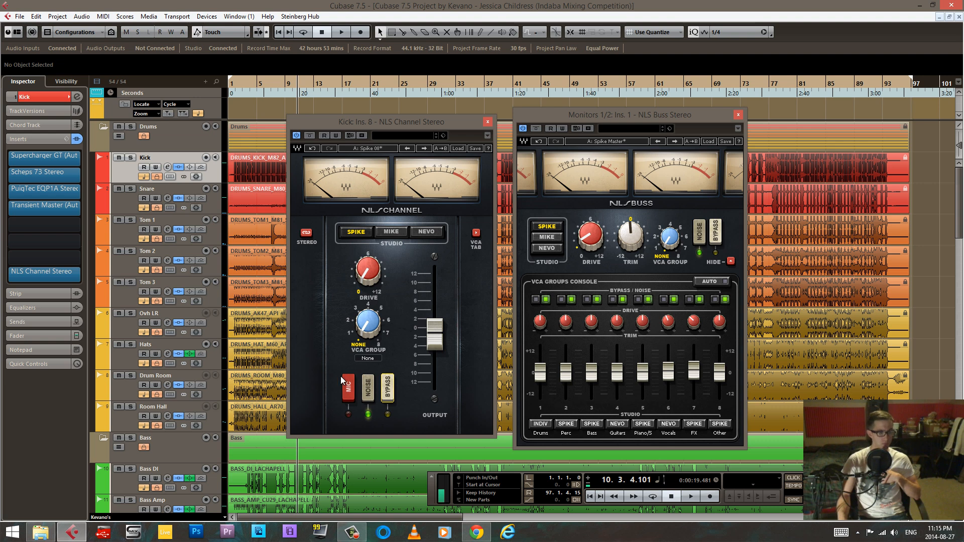
Step: Toggle the NLS Channel Mic switch on and off, and switch the channel mode to Dual Mono and back to Stereo
left_click(349, 389)
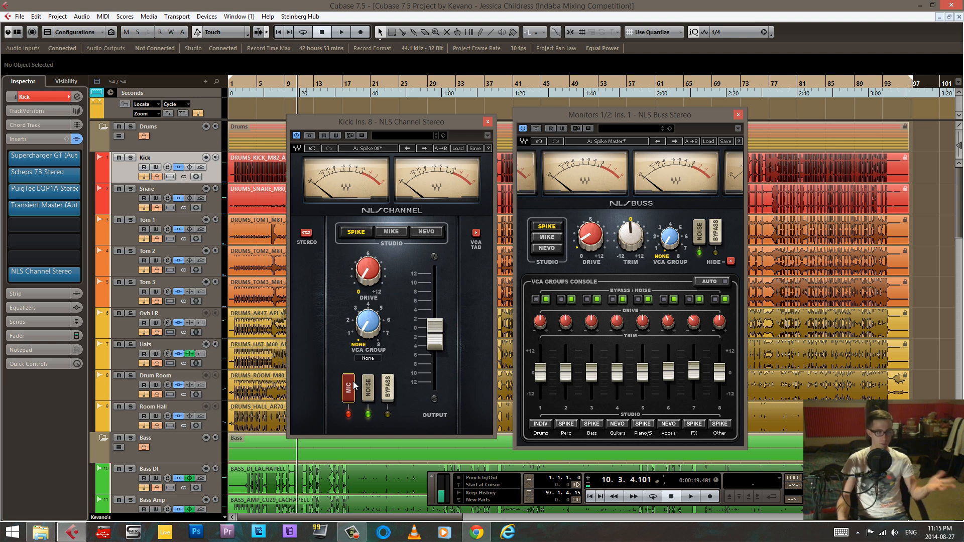
left_click(351, 385)
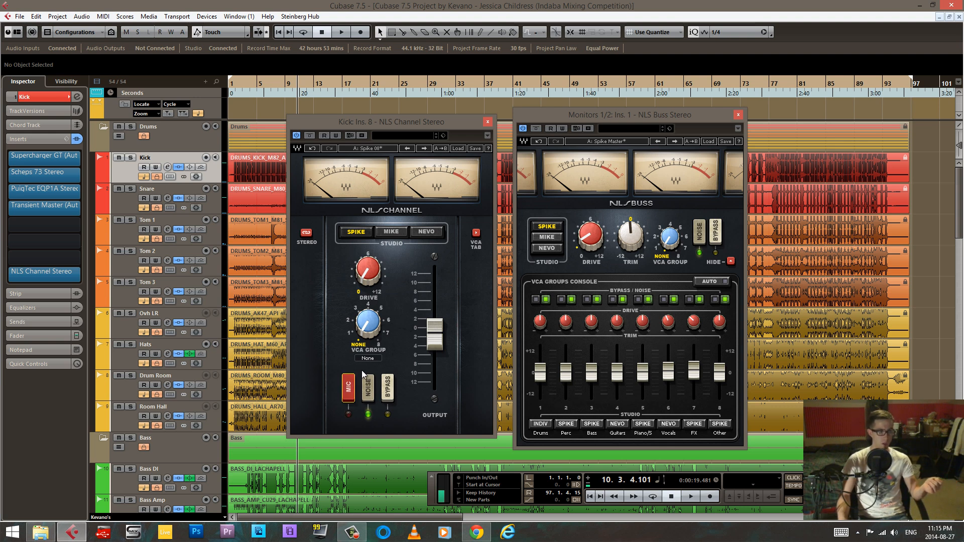
left_click(350, 395)
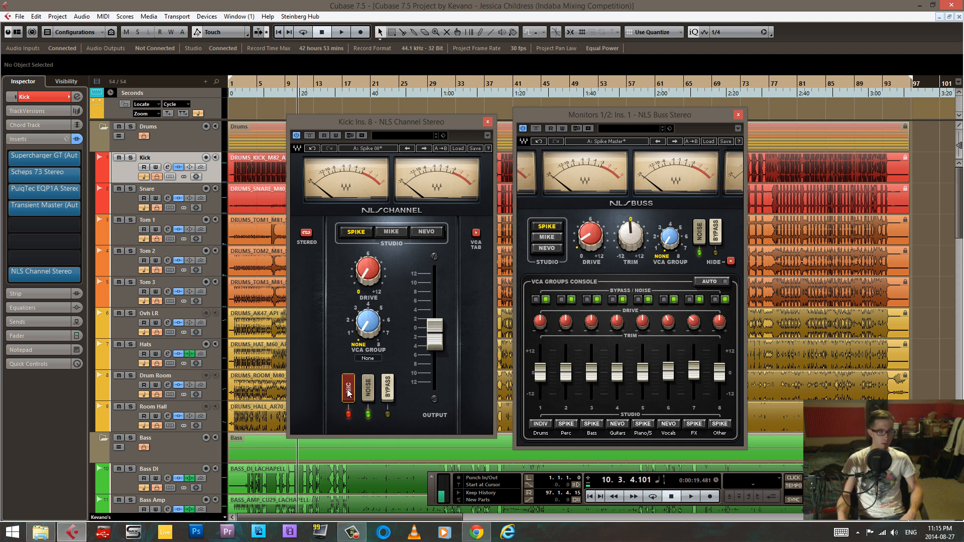
left_click(349, 393)
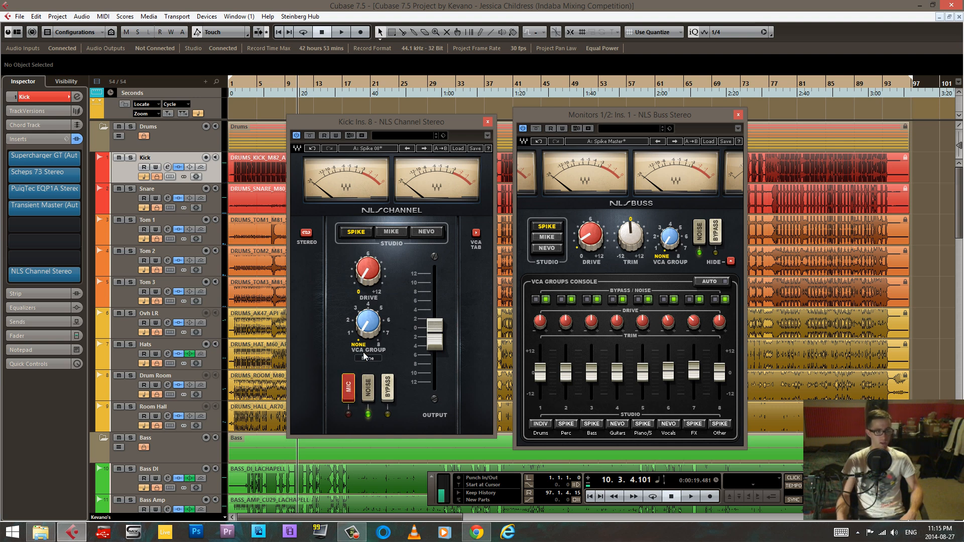
left_click(307, 233)
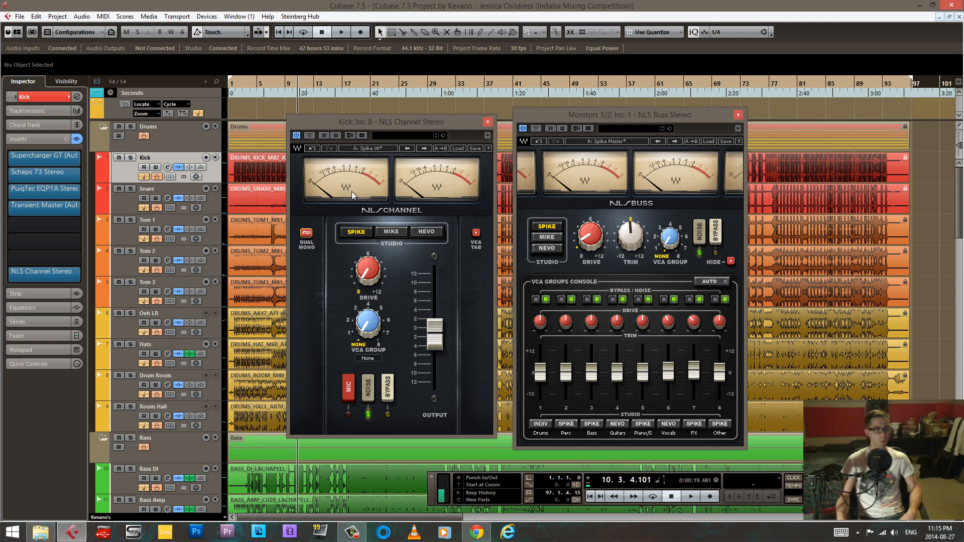
left_click(310, 234)
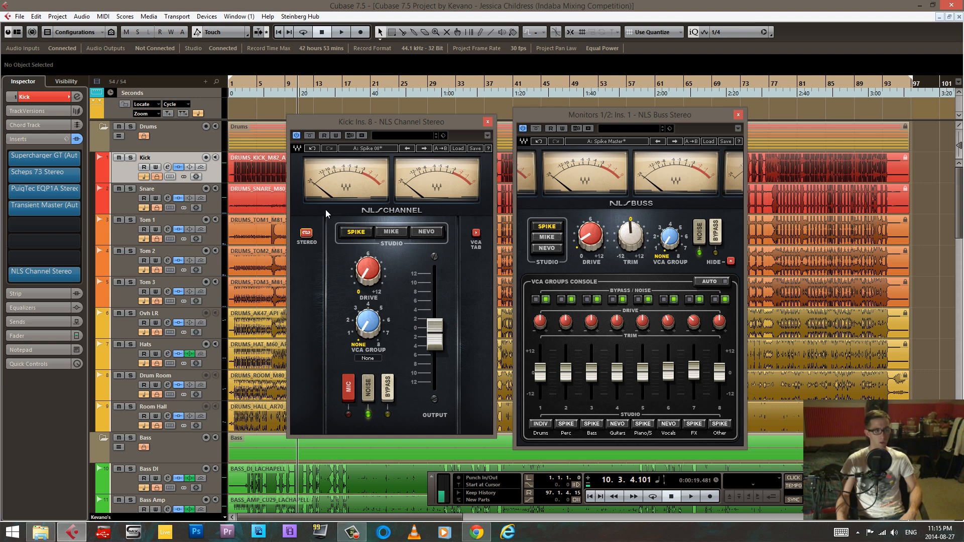
Step: Switch the NLS Channel mode to Dual Mono again and return it to Stereo
left_click(306, 234)
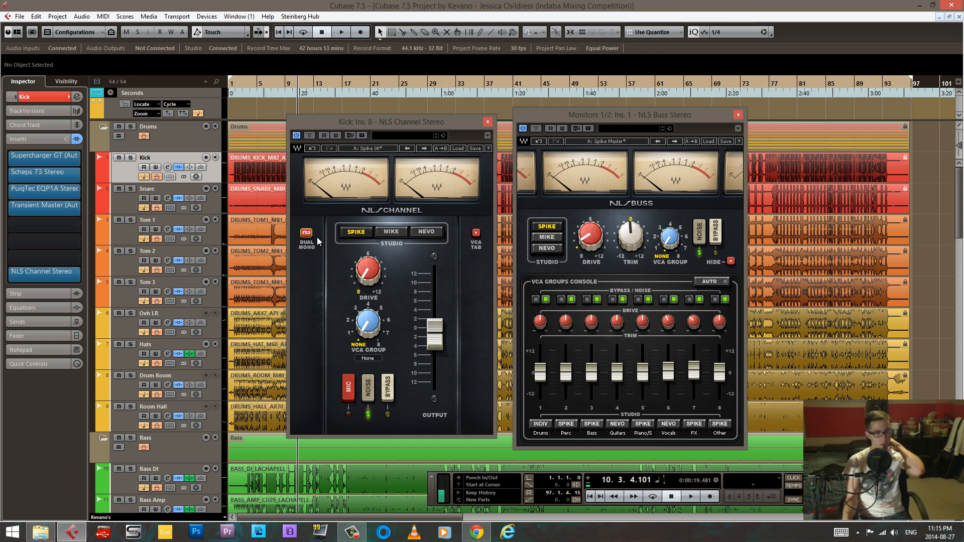
left_click(306, 235)
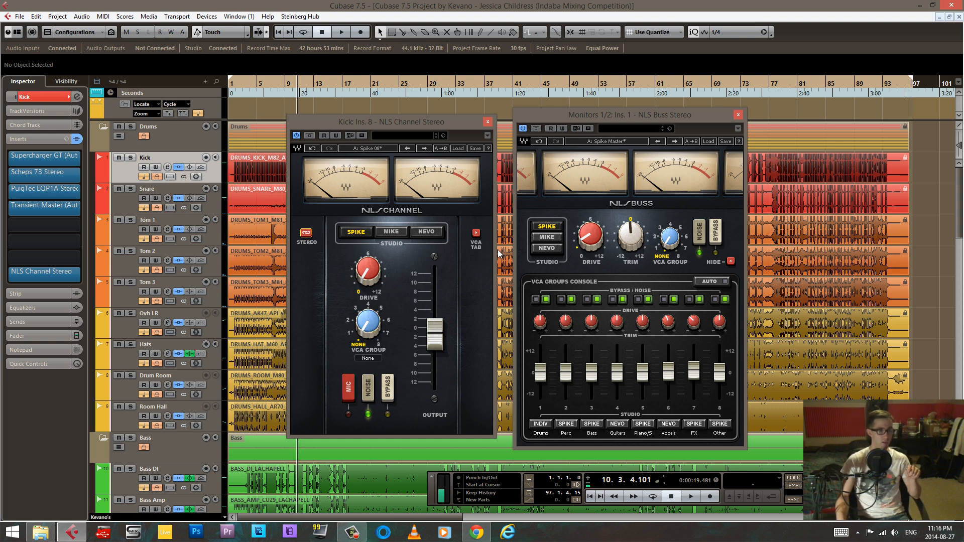
Step: Compare the VCA groups console in NLS Channel with the one in NLS Buss, and close the NLS Buss window
left_click_drag(665, 112, 785, 108)
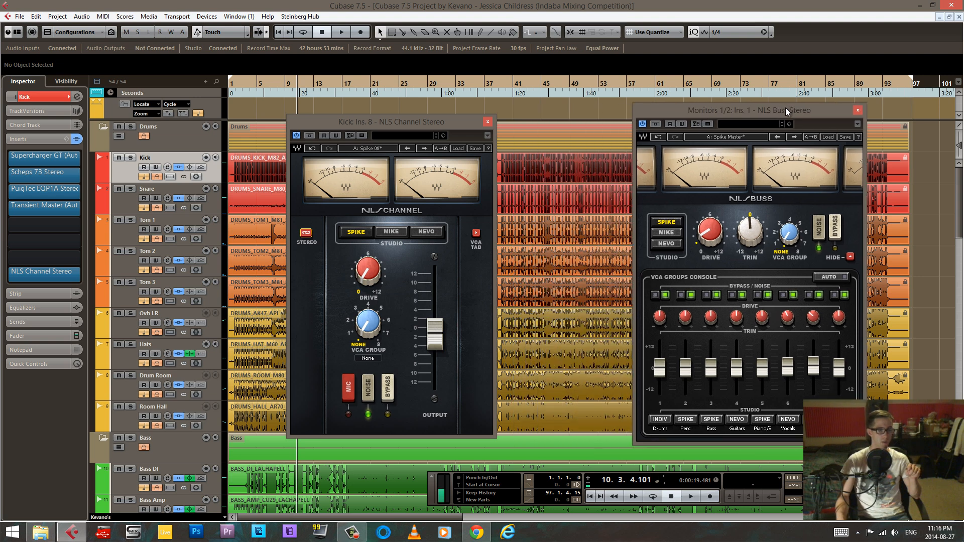
left_click(476, 234)
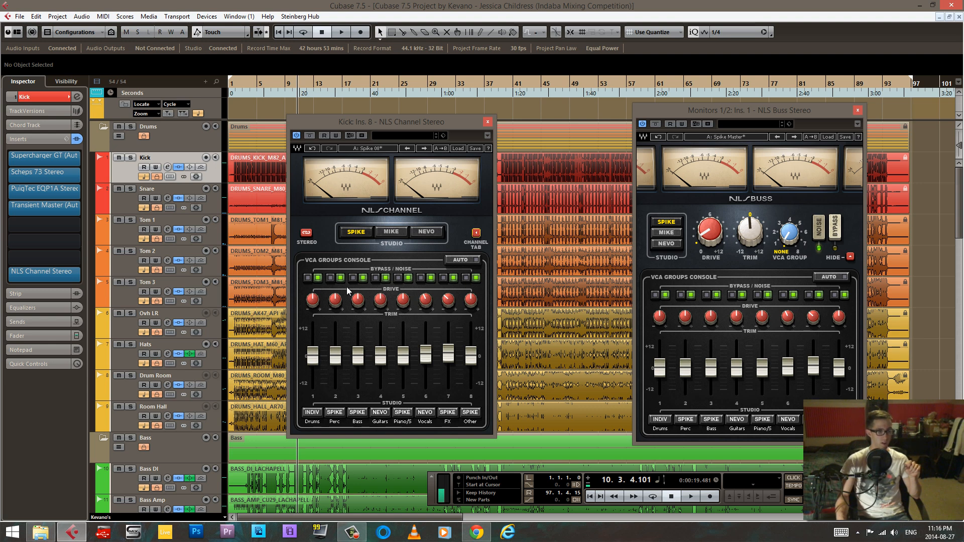
left_click(476, 233)
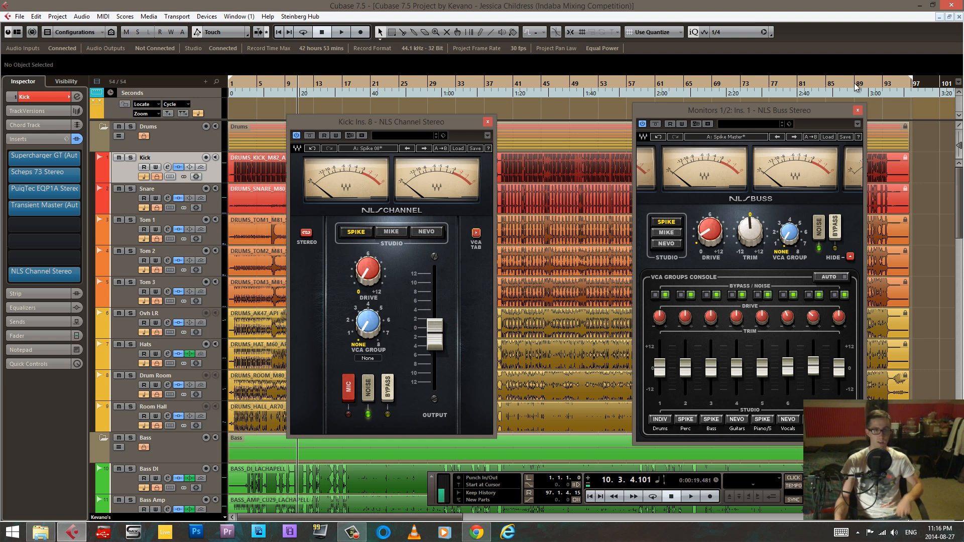
left_click(857, 110)
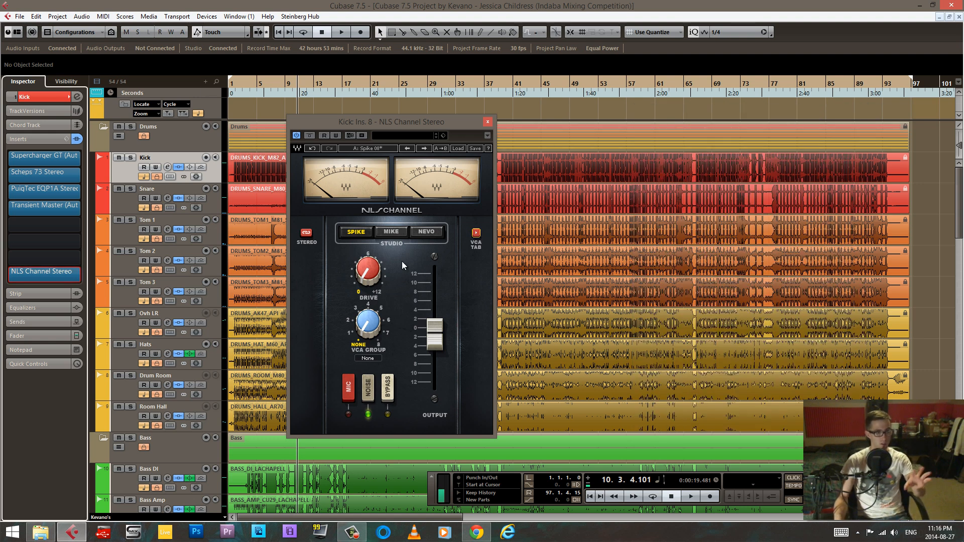
Step: Examine the VCA groups console in the Kick's NLS Channel, returning to the channel controls and moving the window clear of the tracks
left_click(479, 235)
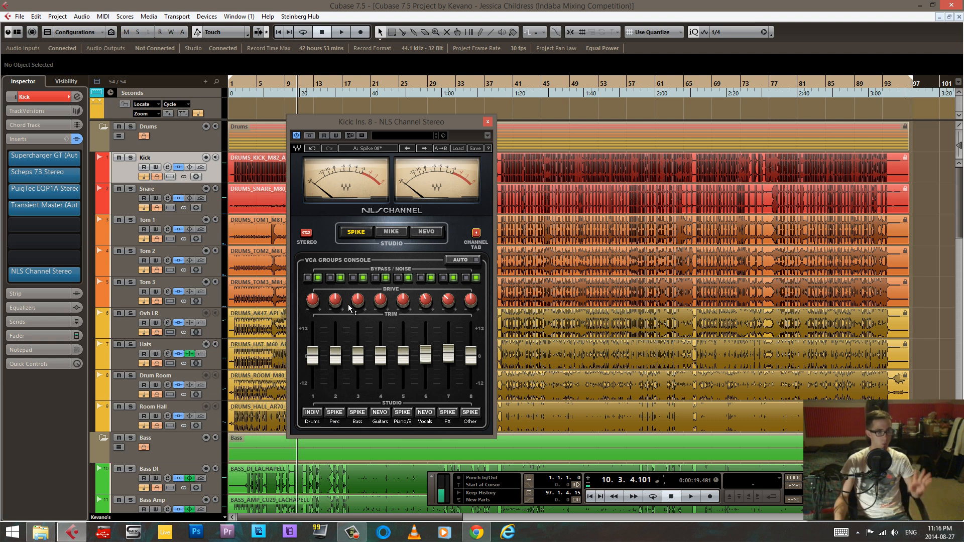
left_click(478, 233)
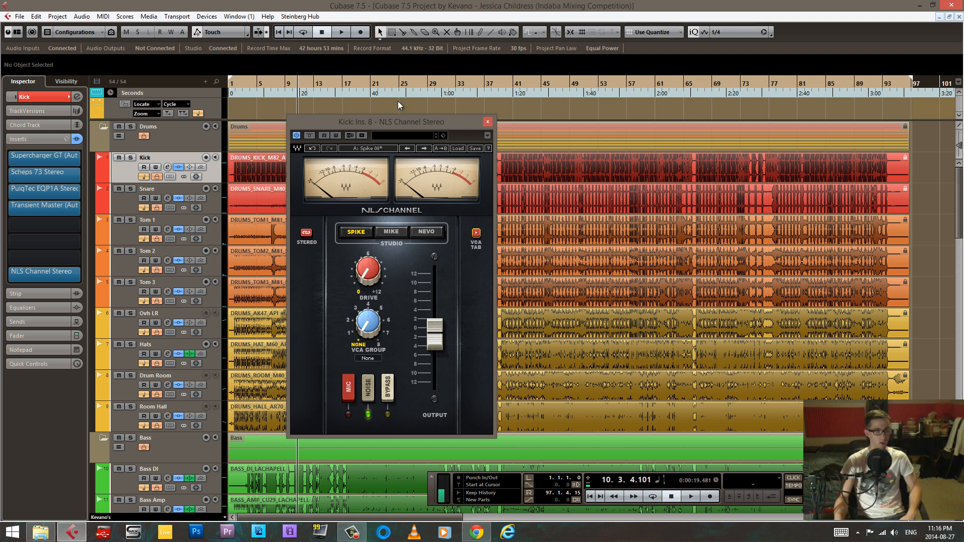
left_click_drag(430, 128, 470, 131)
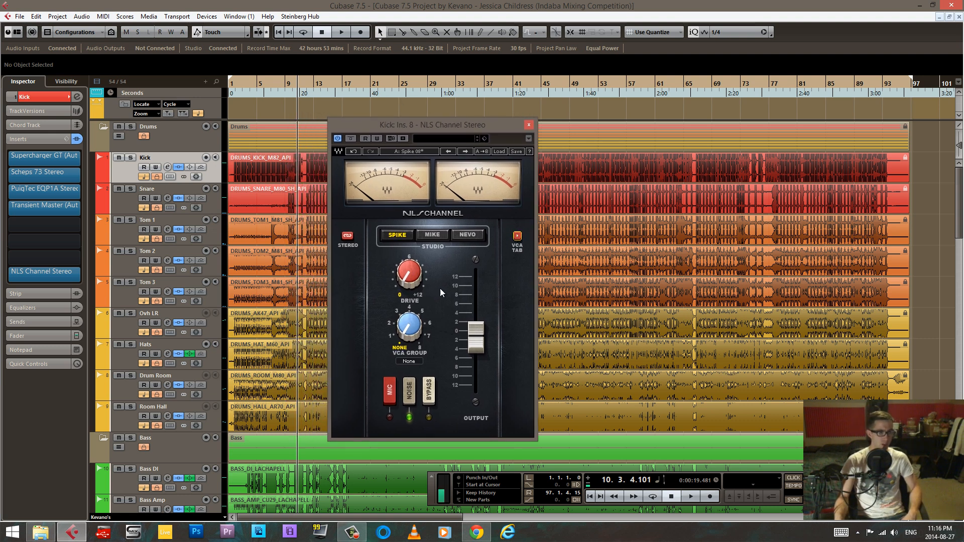
left_click(517, 236)
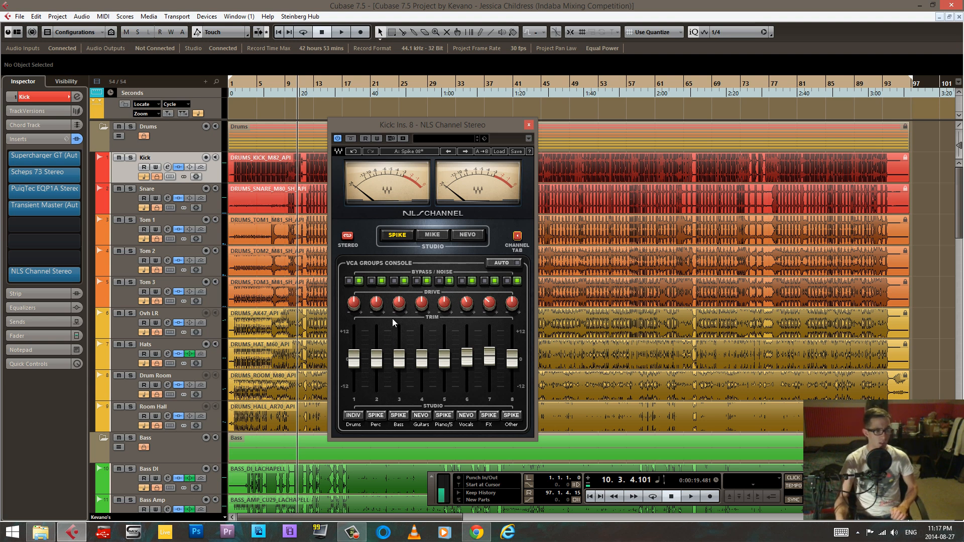
mouse_move(358, 353)
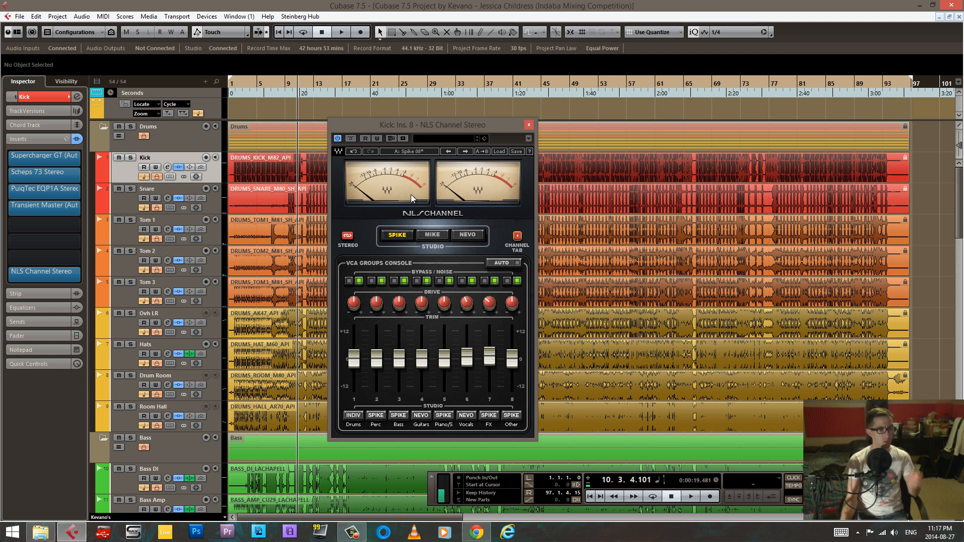
left_click(517, 235)
left_click_drag(421, 128, 485, 132)
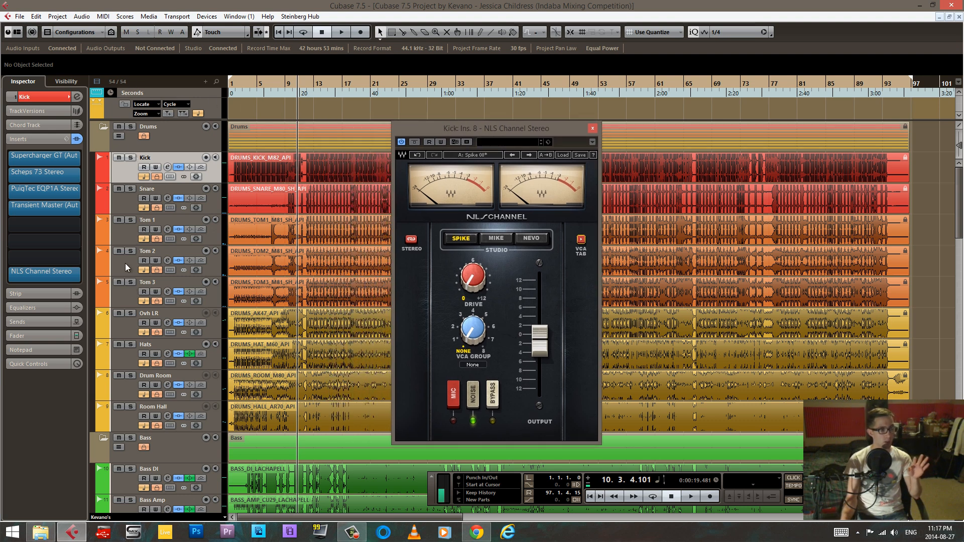
Step: Reopen the Kick's NLS Channel, assign it to VCA group 1 (Drums), and check that group in the VCA groups console
left_click(61, 274)
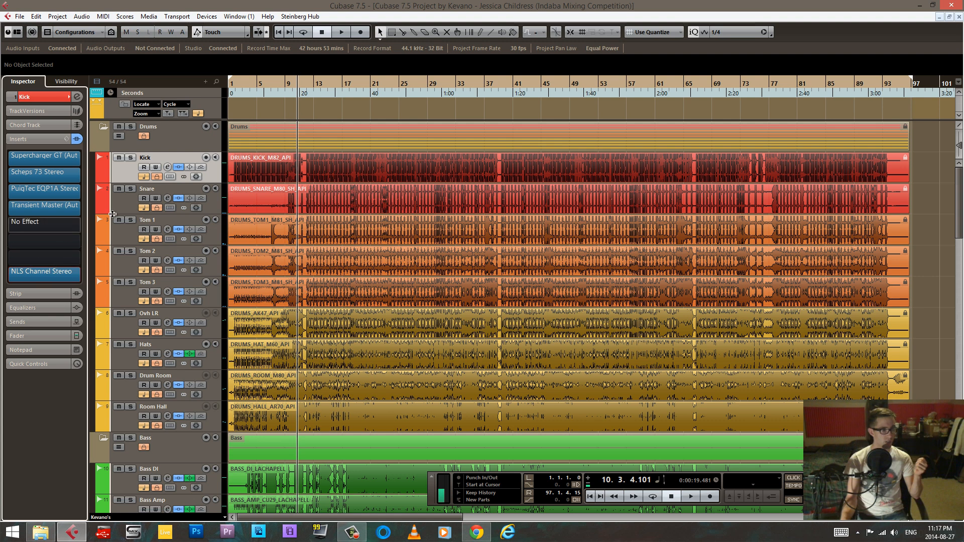
left_click(50, 271)
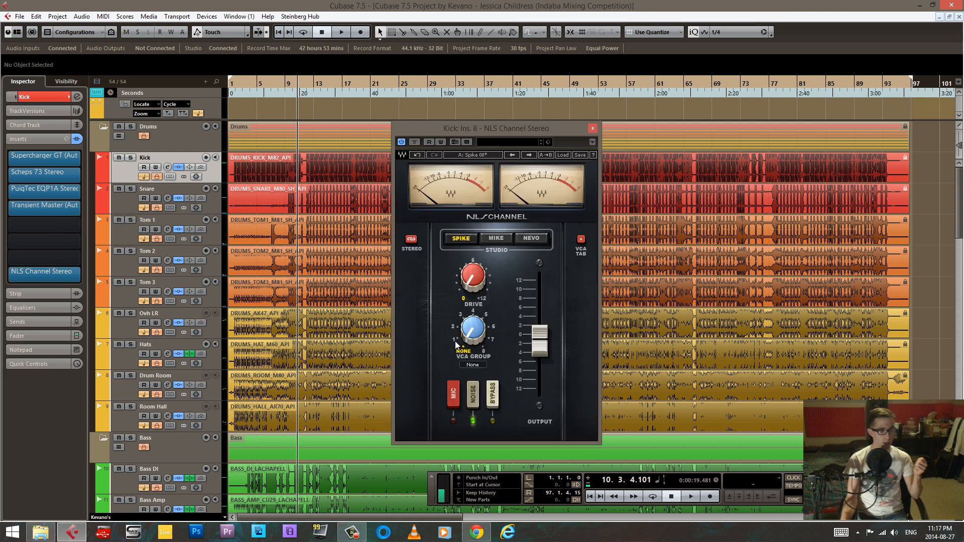
left_click(455, 339)
left_click(580, 240)
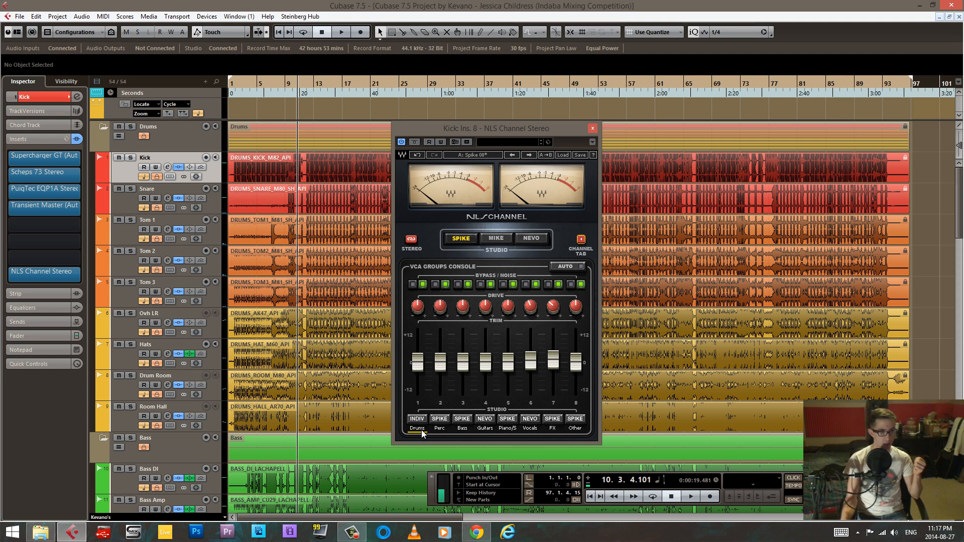
left_click(581, 240)
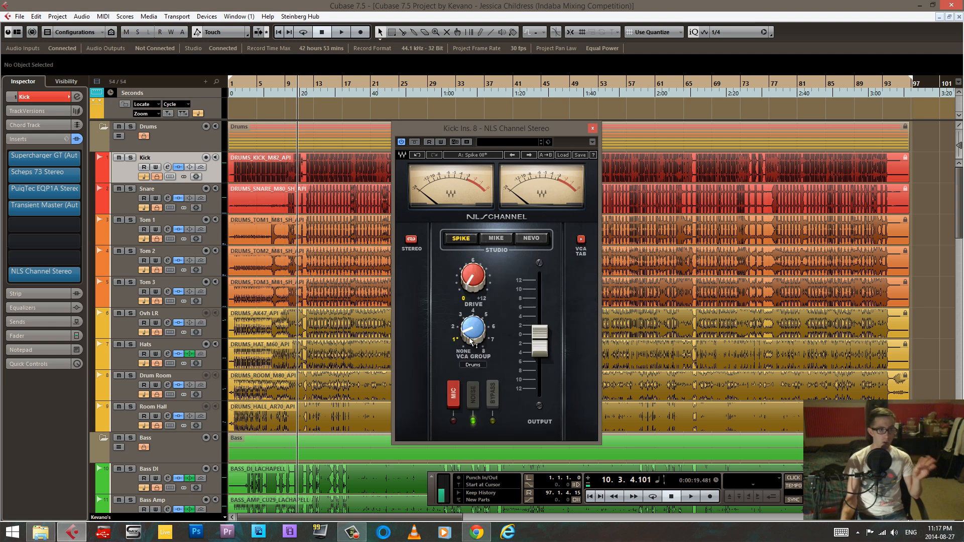
Step: Select the Snare track, look over the remaining drum tracks, and view the groups available in the VCA groups console
left_click(123, 207)
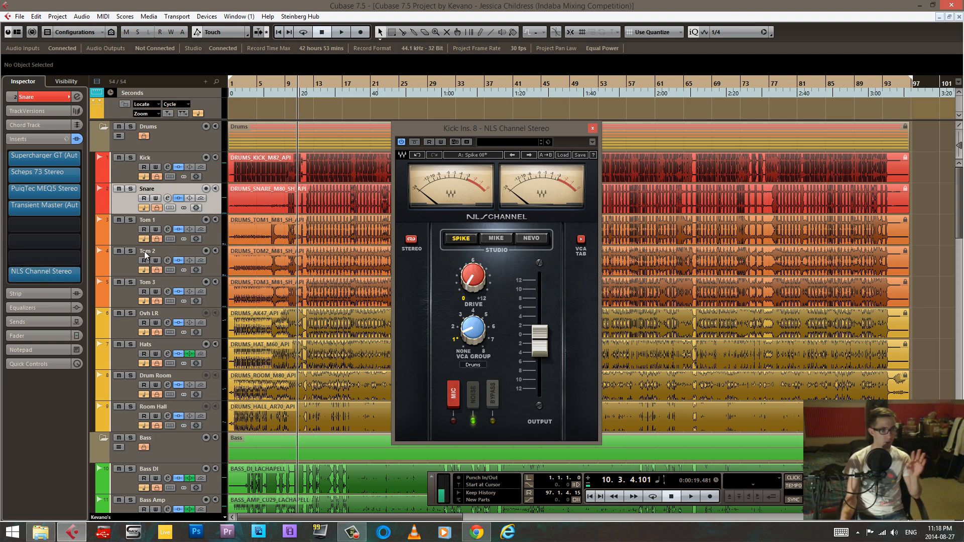
scroll(137, 393, "down", 3)
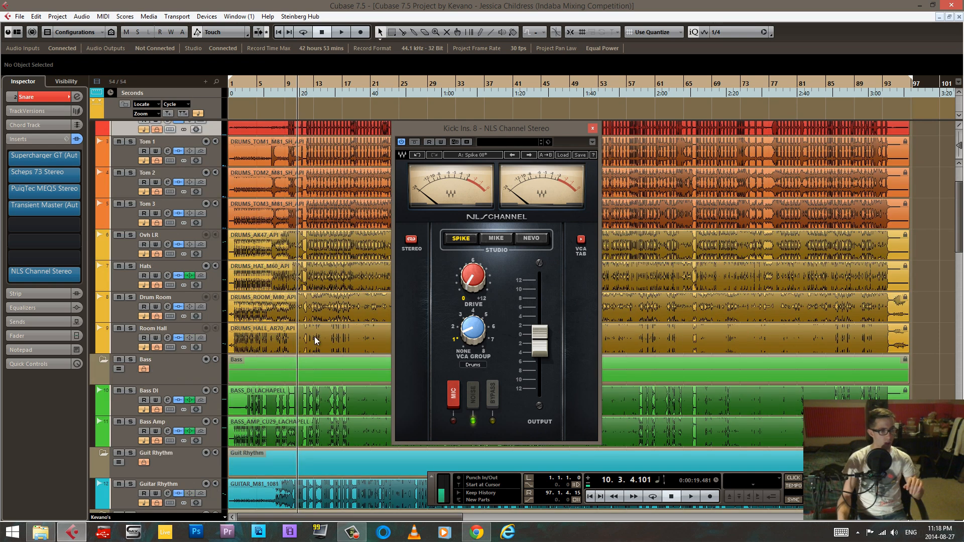
left_click(580, 239)
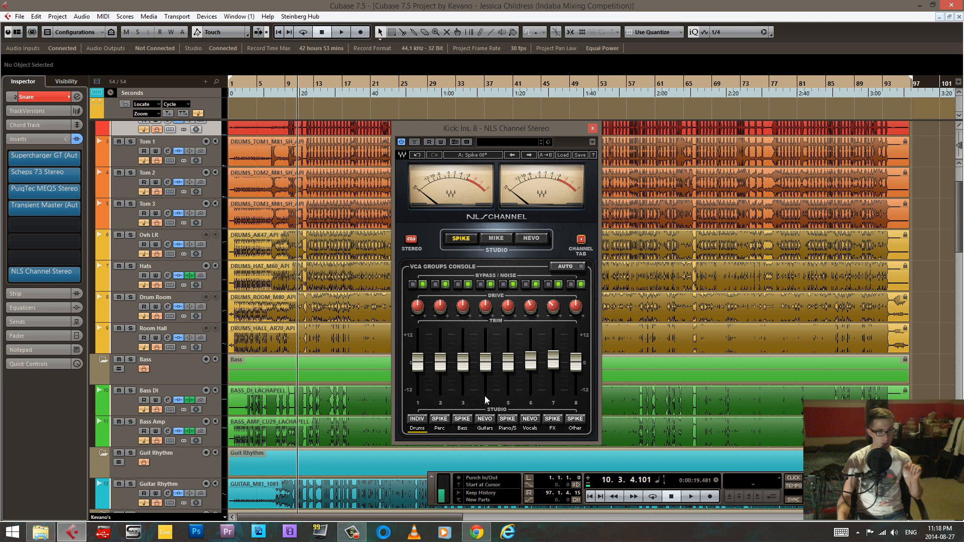
left_click(580, 240)
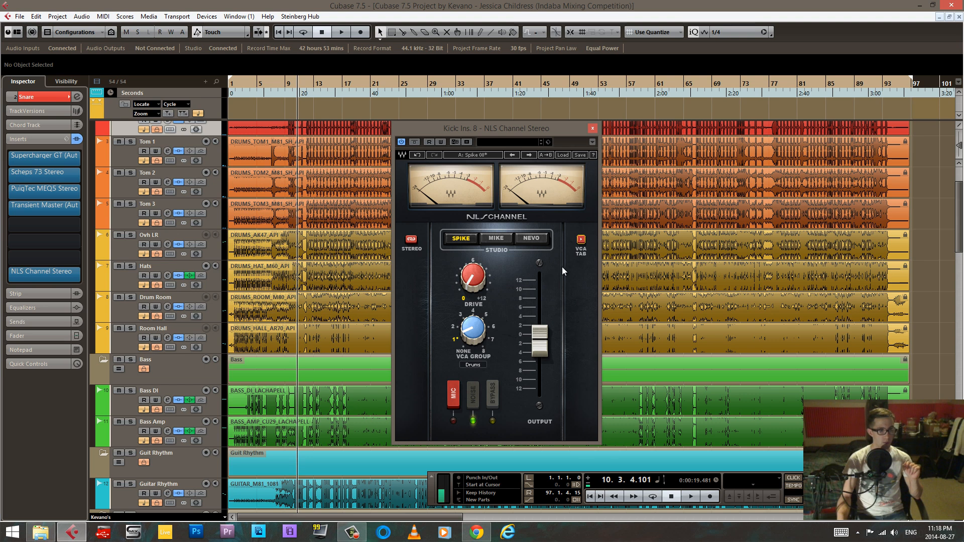
Step: In the VCA groups console, toggle the Drums group's bypass on and off and lower its Trim to -0.4
left_click(581, 240)
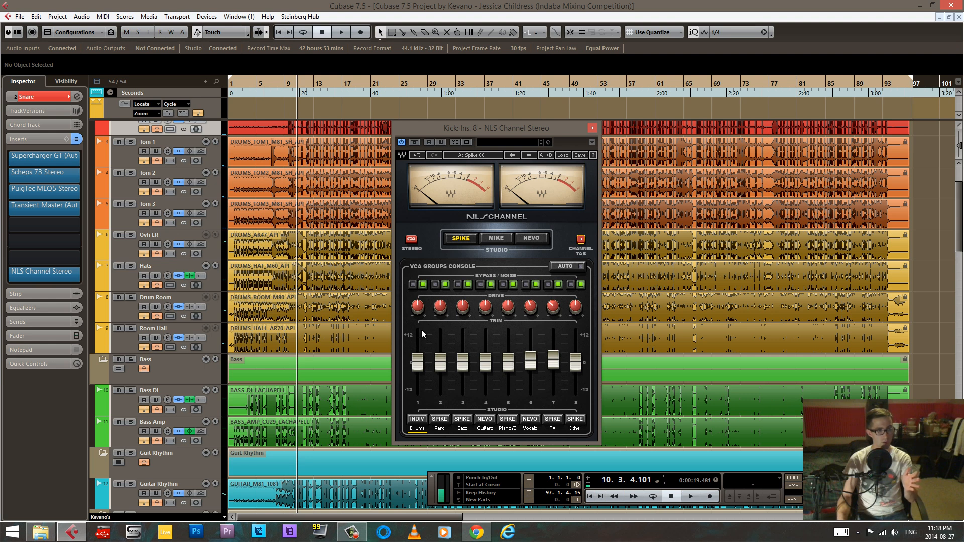
left_click(414, 288)
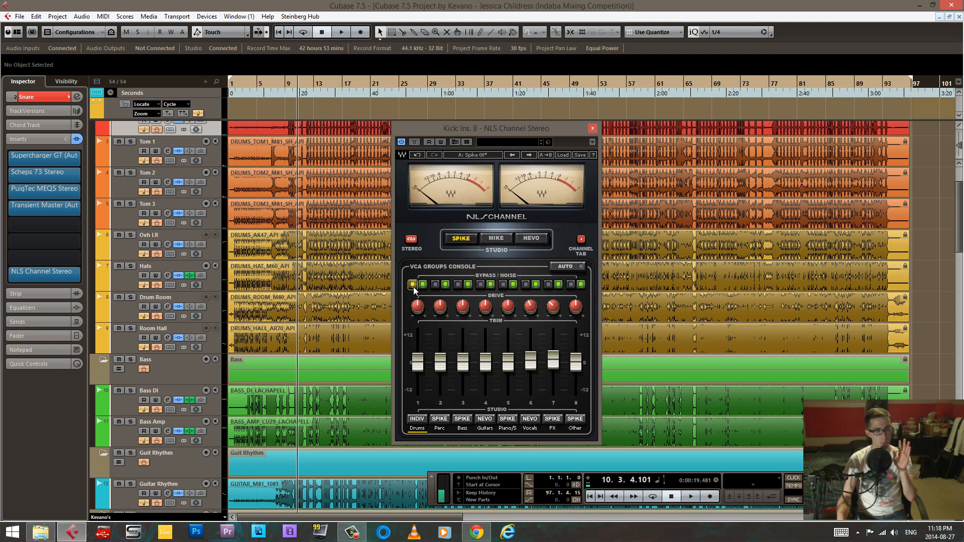
left_click(414, 288)
mouse_move(420, 308)
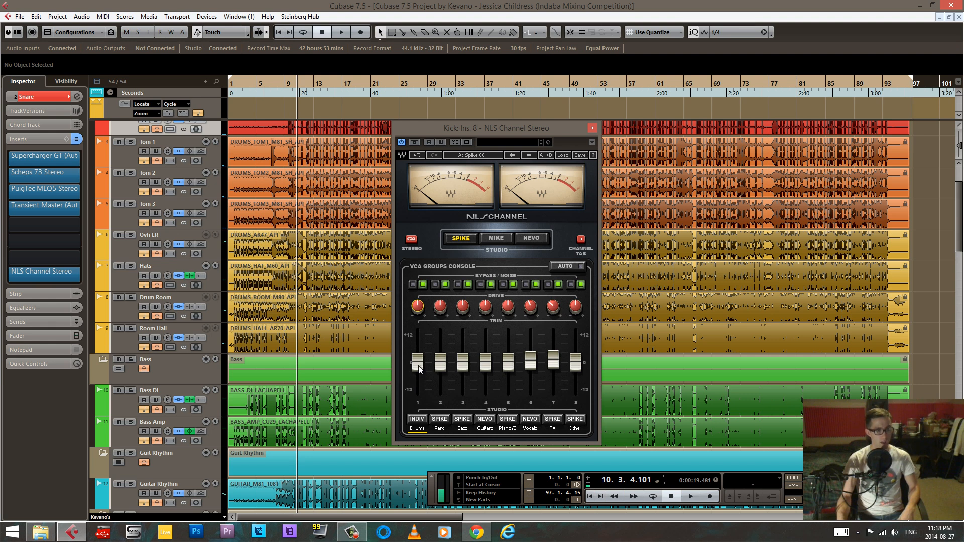
left_click_drag(418, 366, 418, 377)
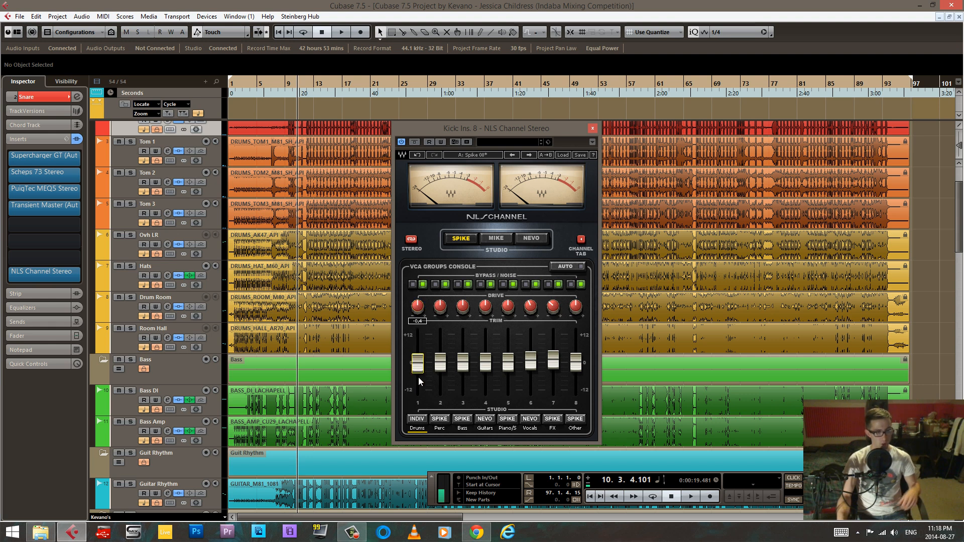
Step: Set the Drums VCA group's studio to Spike and back to Individual, and return to the channel controls
left_click(417, 419)
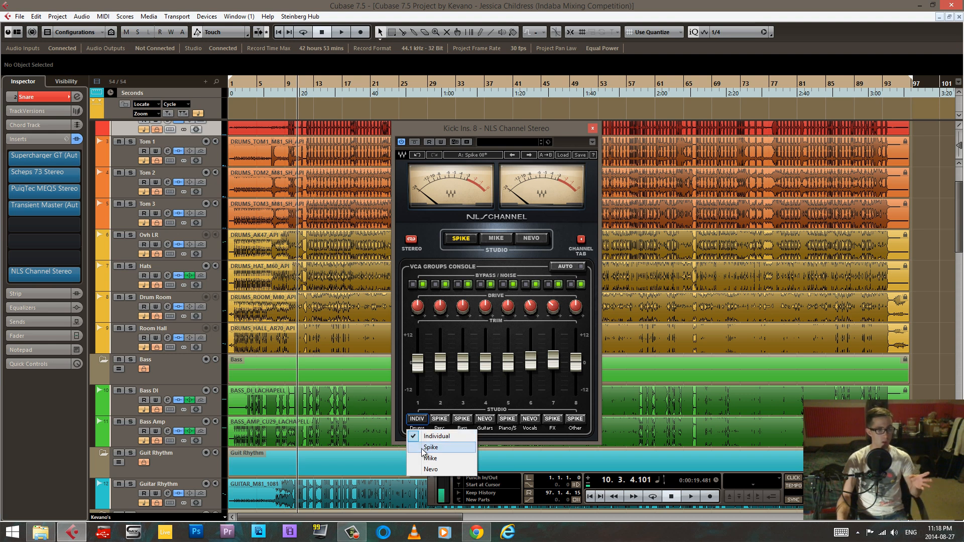
left_click(423, 447)
left_click(417, 420)
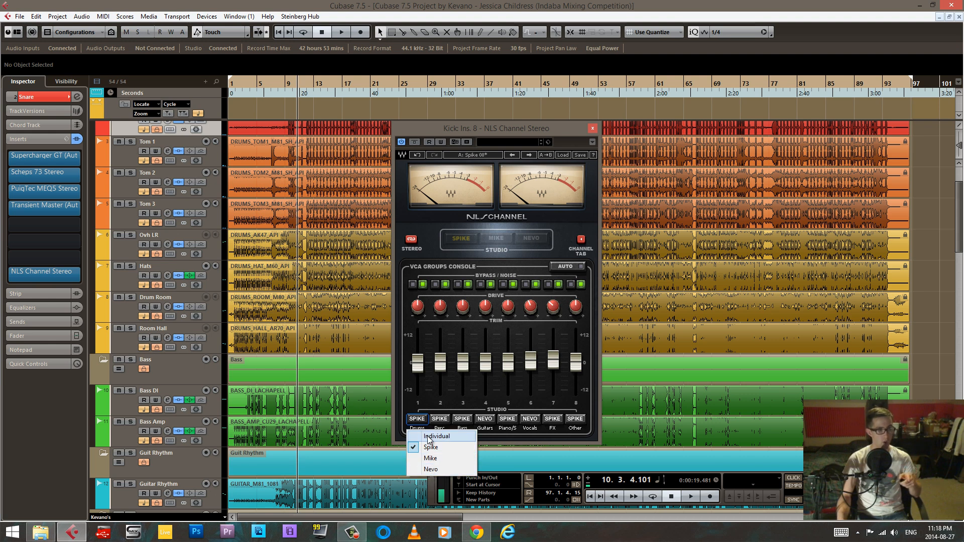
left_click(428, 436)
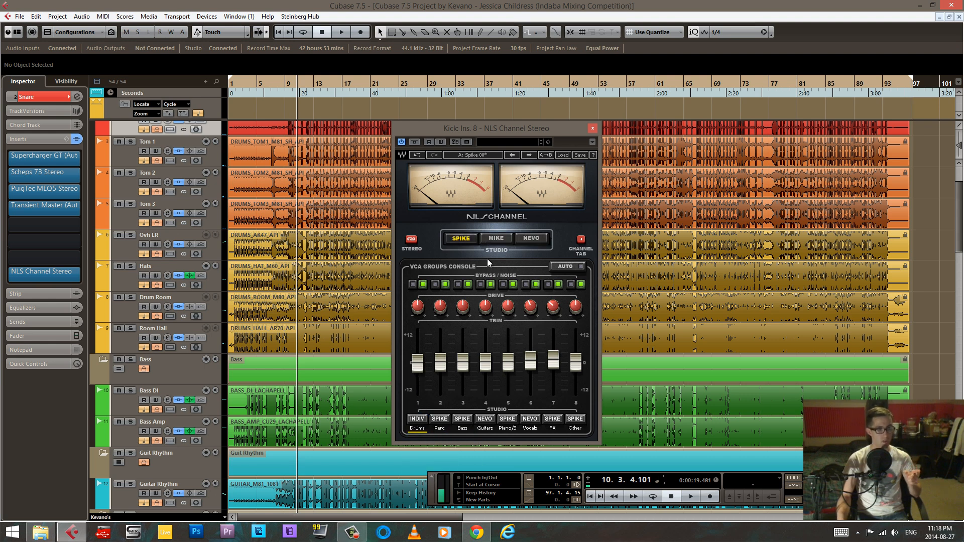
left_click(581, 239)
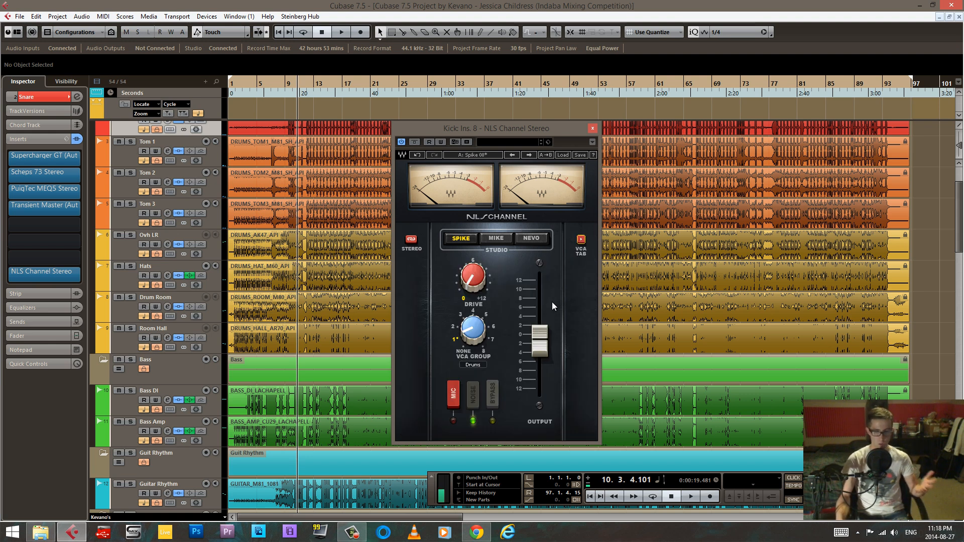
Step: Select the Kick track, set its NLS Channel studio to Mike, and raise the Drive to about 5
left_click_drag(527, 131, 568, 131)
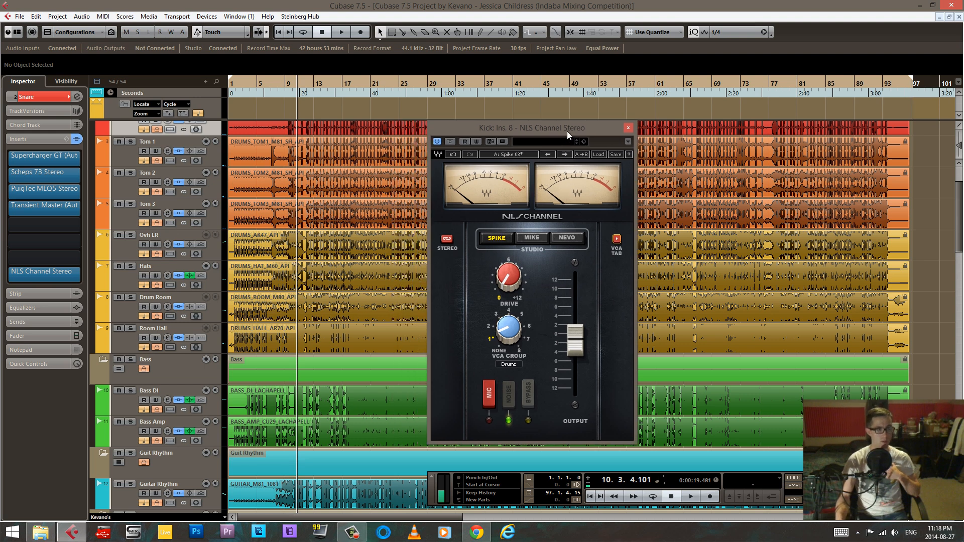
left_click(305, 196)
scroll(201, 183, "up", 3)
left_click(118, 170)
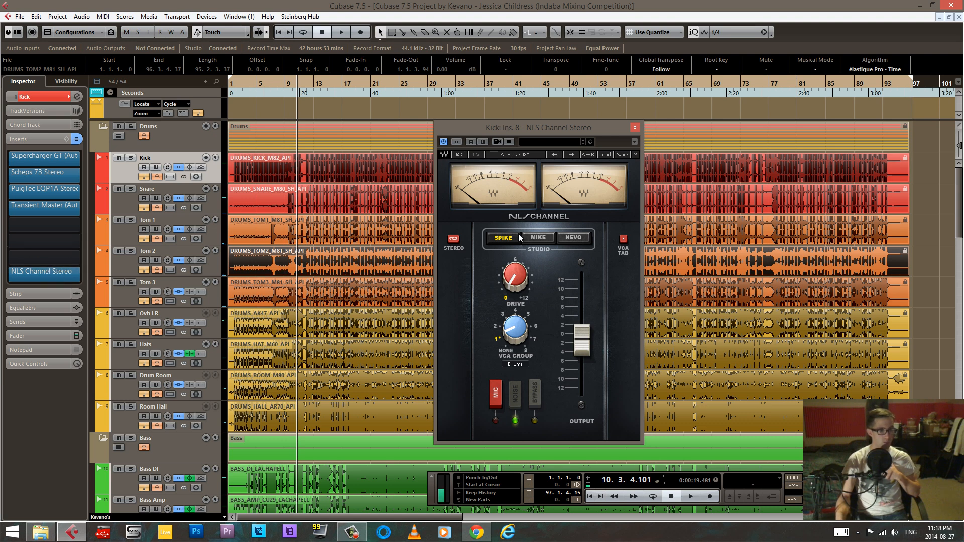
left_click(544, 238)
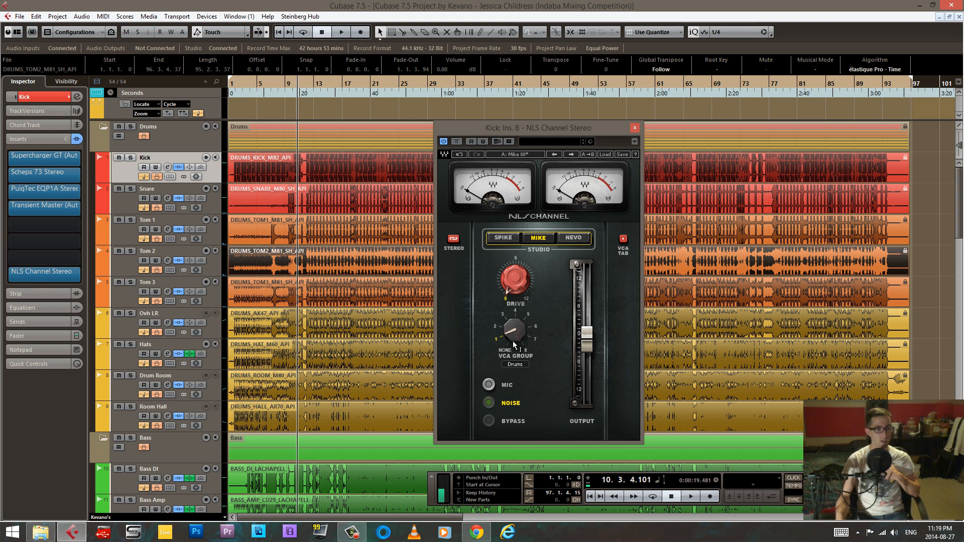
mouse_move(519, 275)
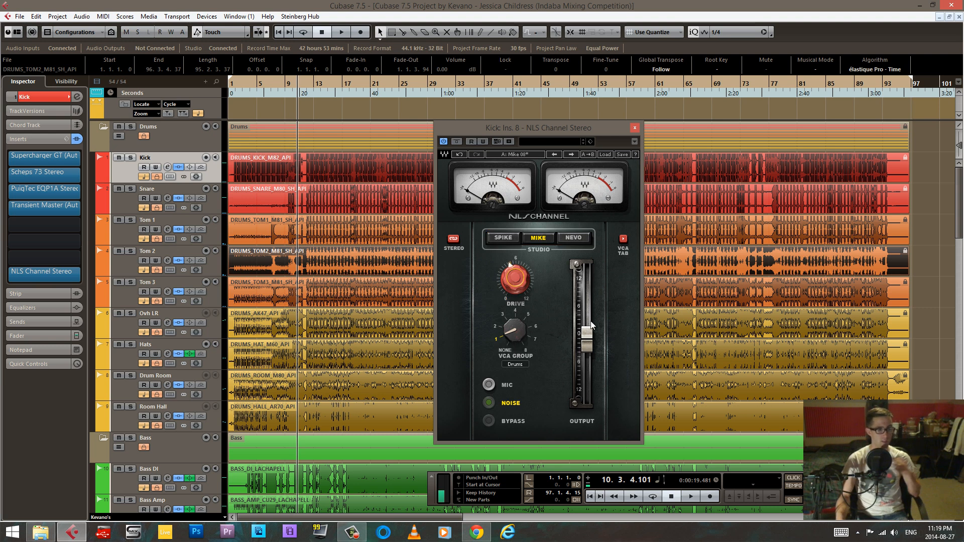
Step: Open the Snare track's NLS Channel and place its window beside the Kick's NLS Channel
left_click(125, 203)
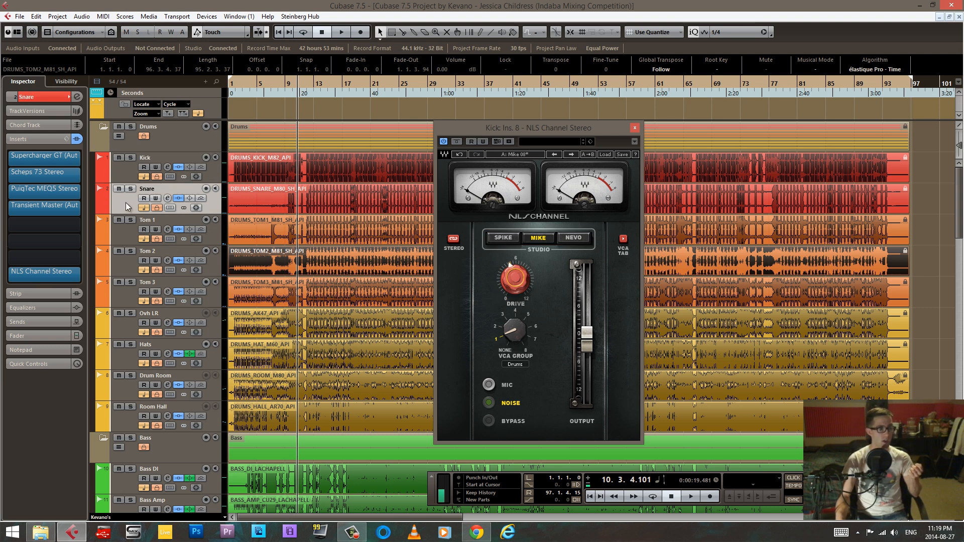
left_click(41, 271)
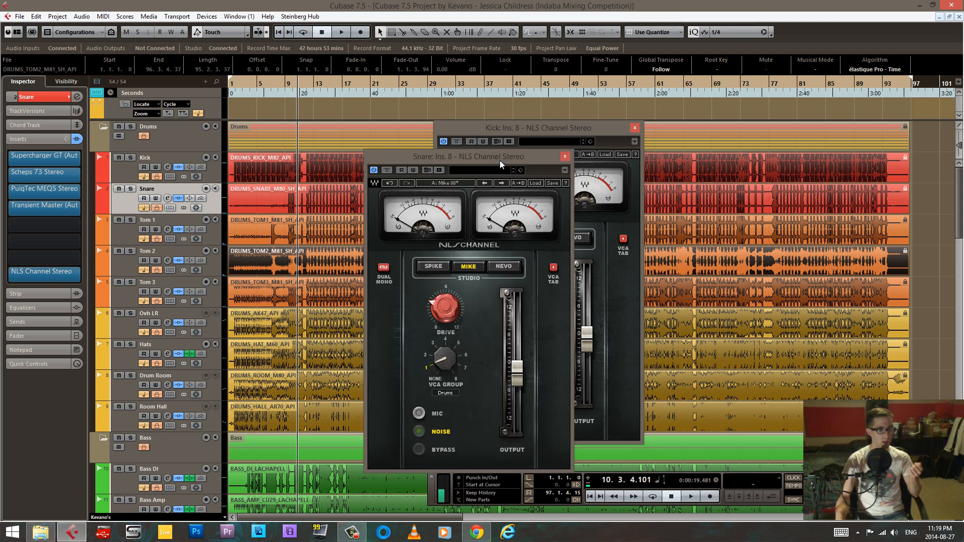
left_click_drag(499, 161, 739, 146)
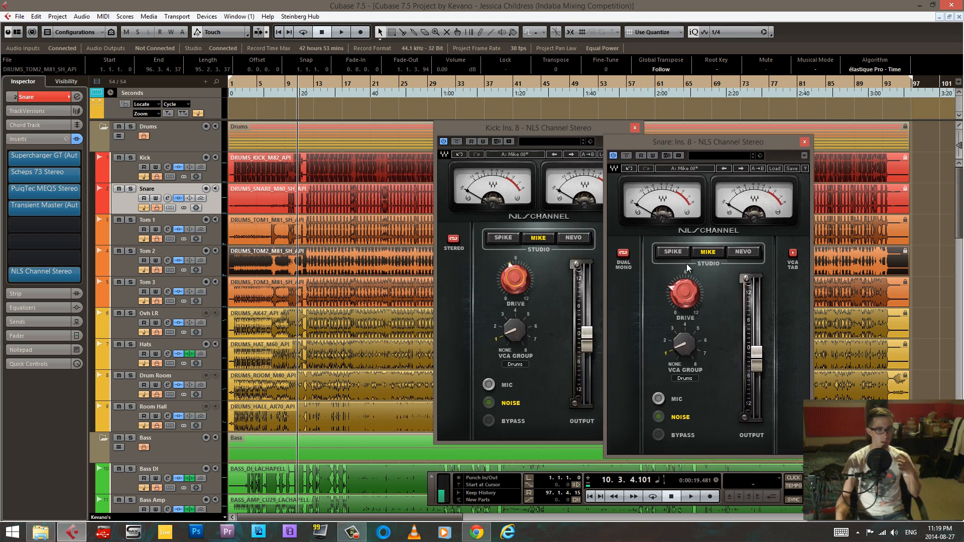
Step: Switch the Snare's NLS Channel studio to Spike, then to Nevo, and raise its Drive to about 8
left_click(676, 251)
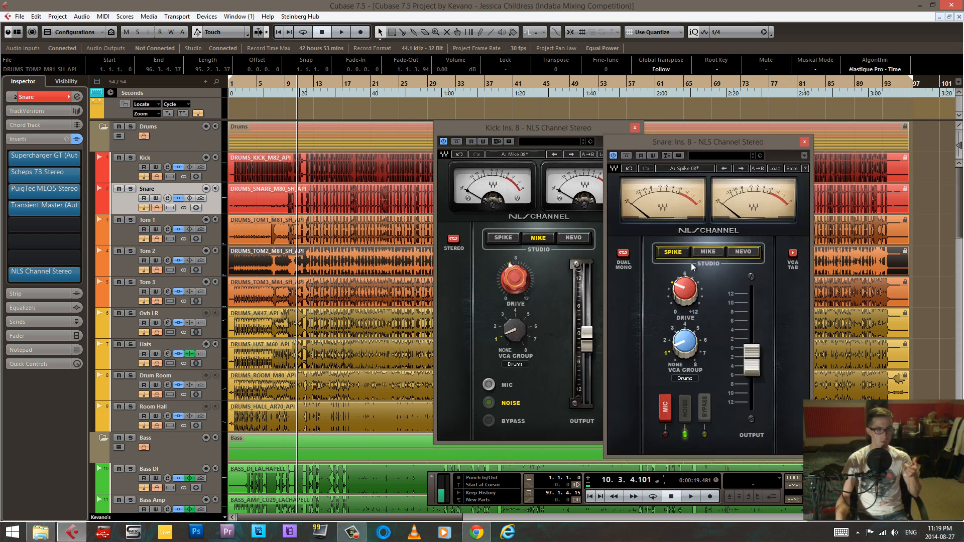
left_click(742, 252)
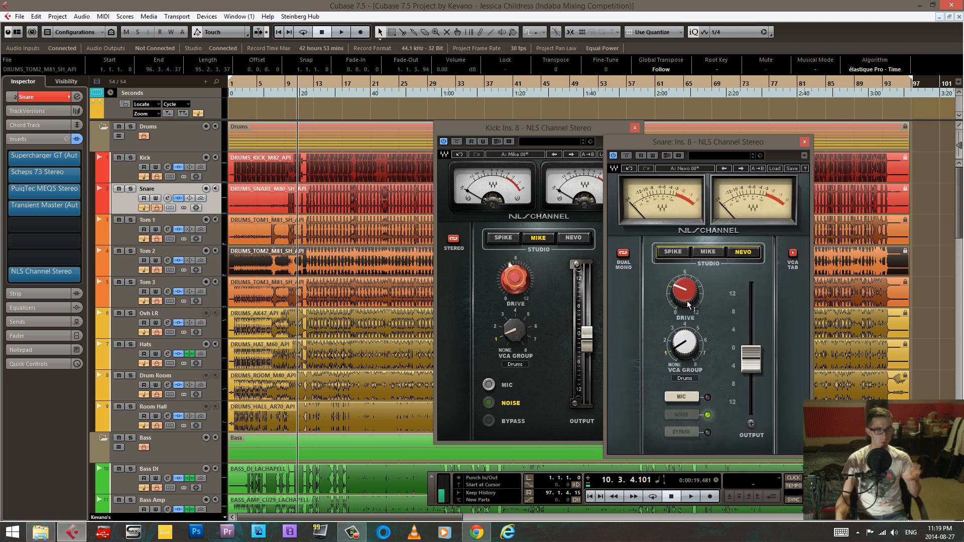
left_click_drag(690, 301, 692, 234)
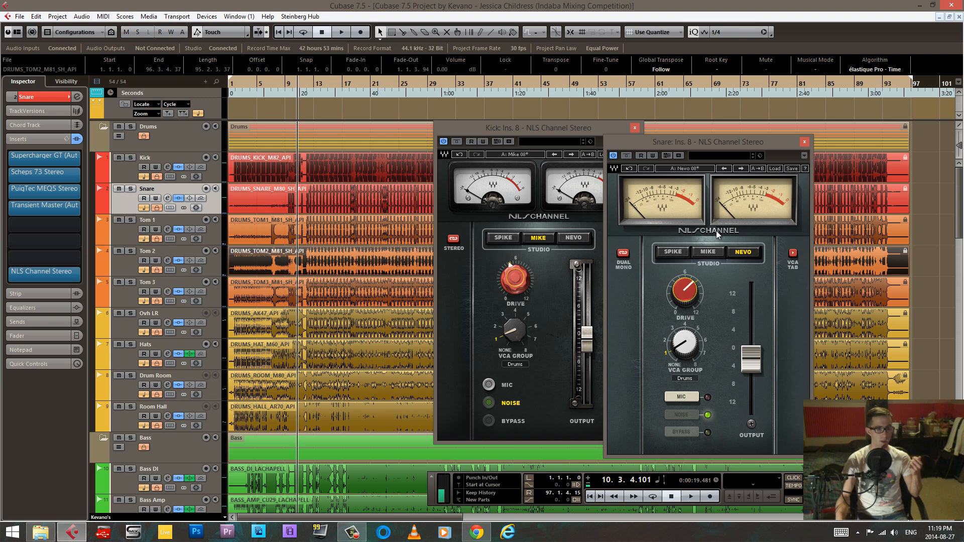
Step: Arrange the Kick and Snare NLS Channel windows side by side so that they no longer overlap
left_click(522, 136)
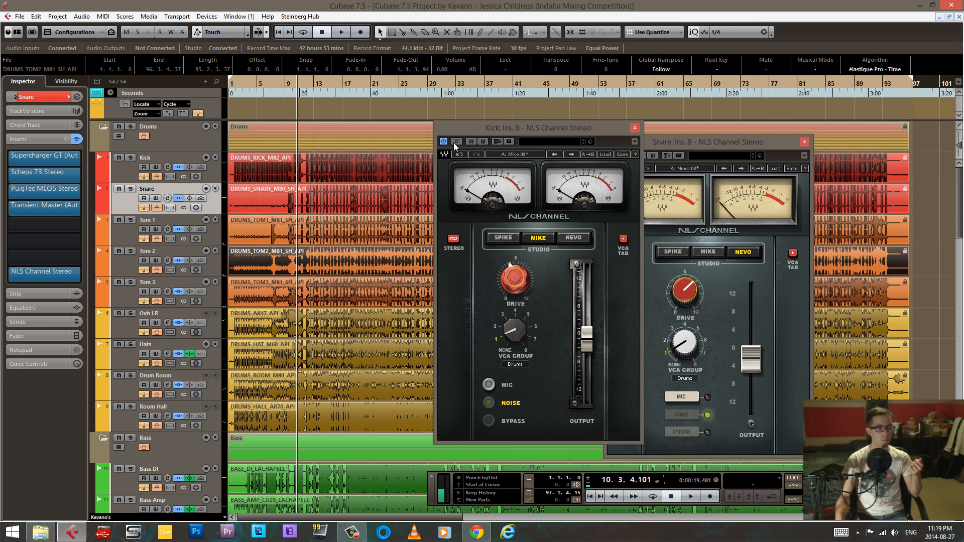
left_click_drag(458, 132, 380, 138)
left_click_drag(631, 146, 619, 136)
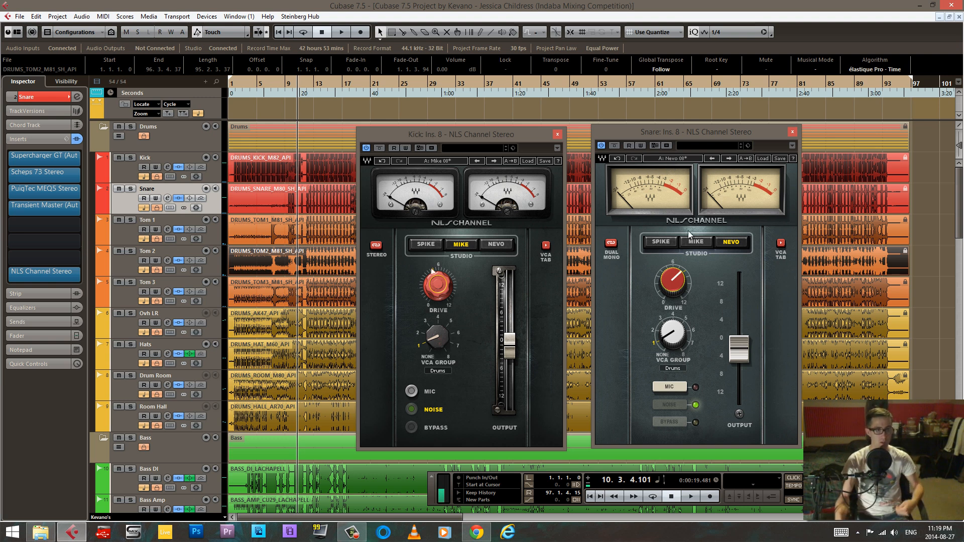
Step: Check the Drums group's Individual studio setting in the Snare's VCA groups console, and return to the channel controls
left_click(781, 244)
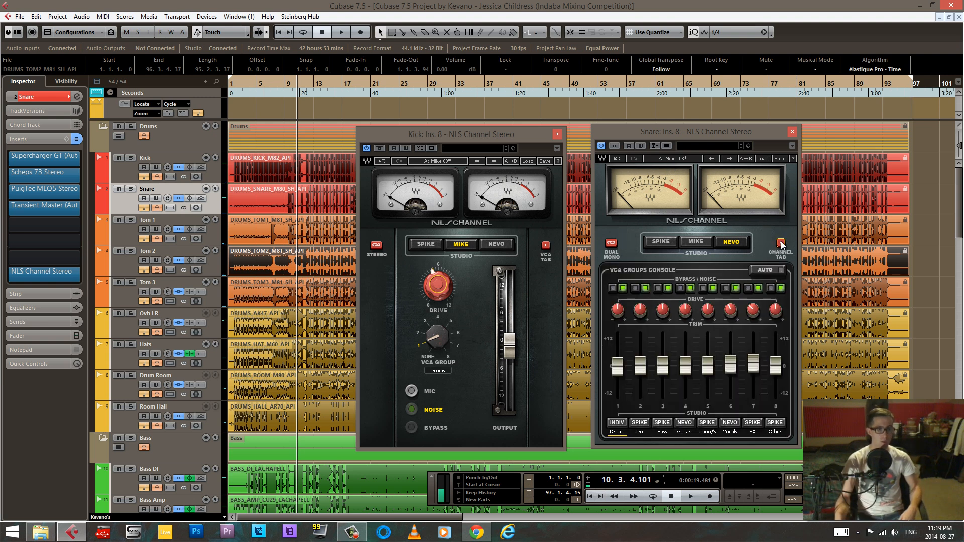
left_click(617, 422)
left_click(632, 440)
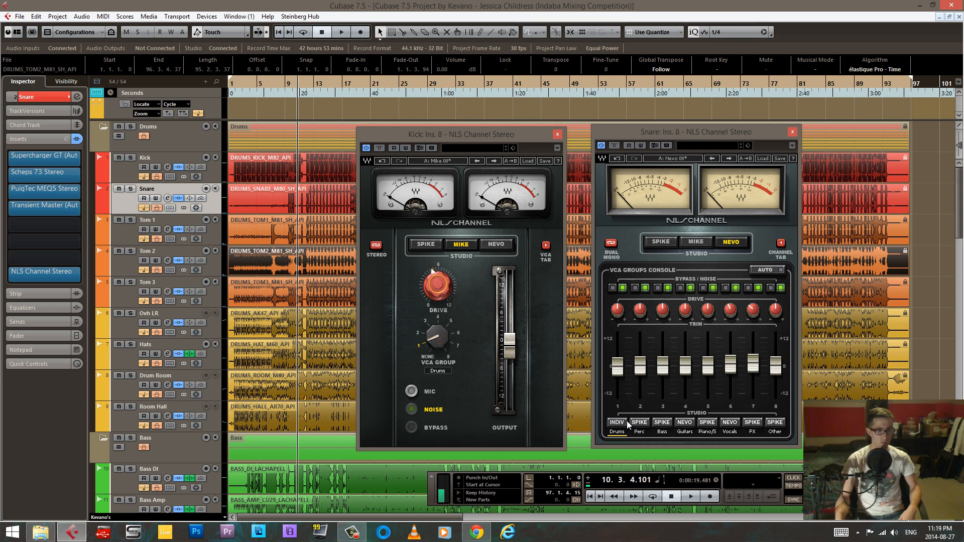
left_click(780, 244)
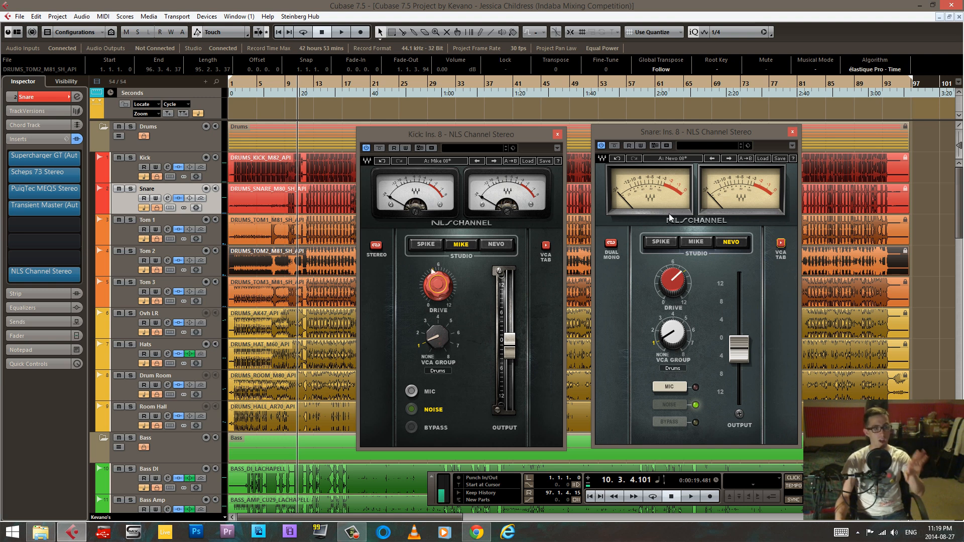
Step: Set the Snare's studio to Mike and the Drums VCA group's studio to Spike
left_click(690, 245)
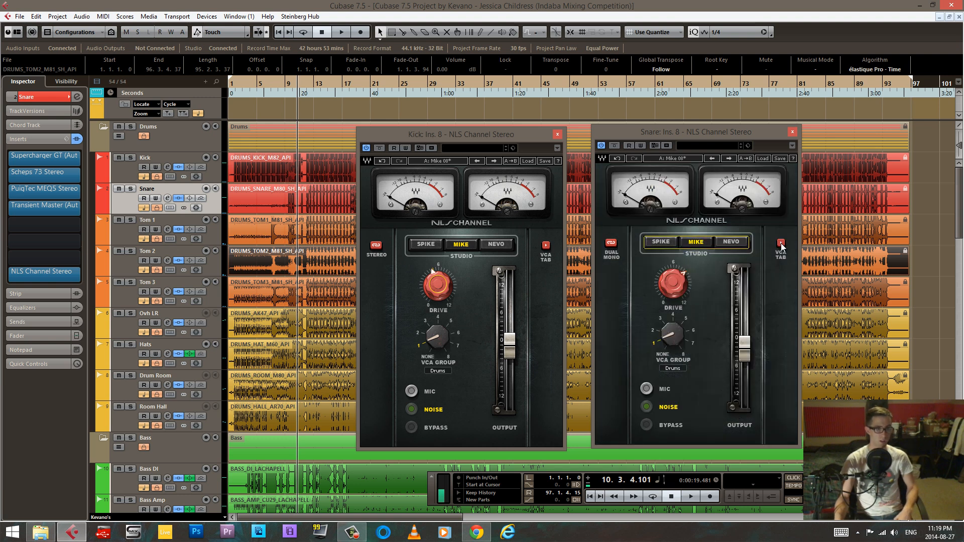
left_click(782, 246)
left_click(621, 419)
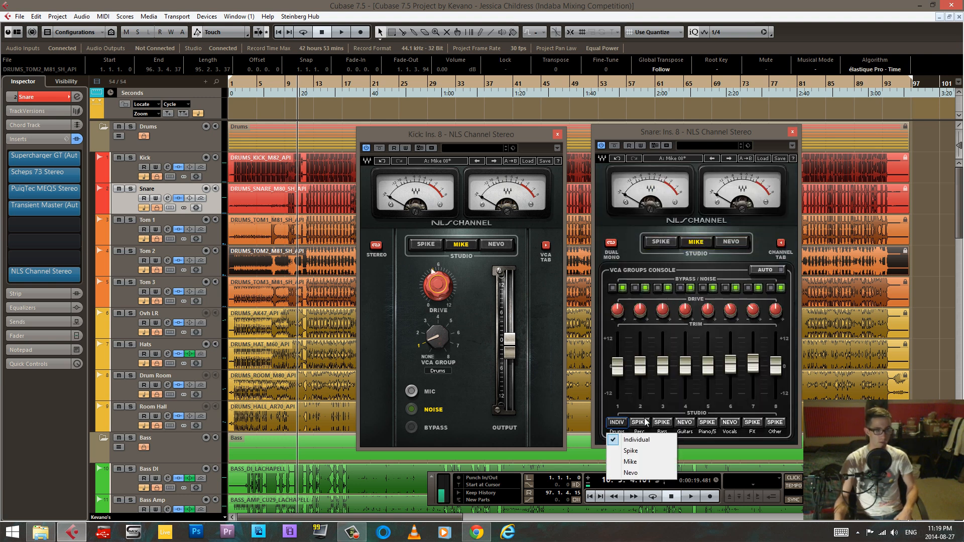
left_click(641, 452)
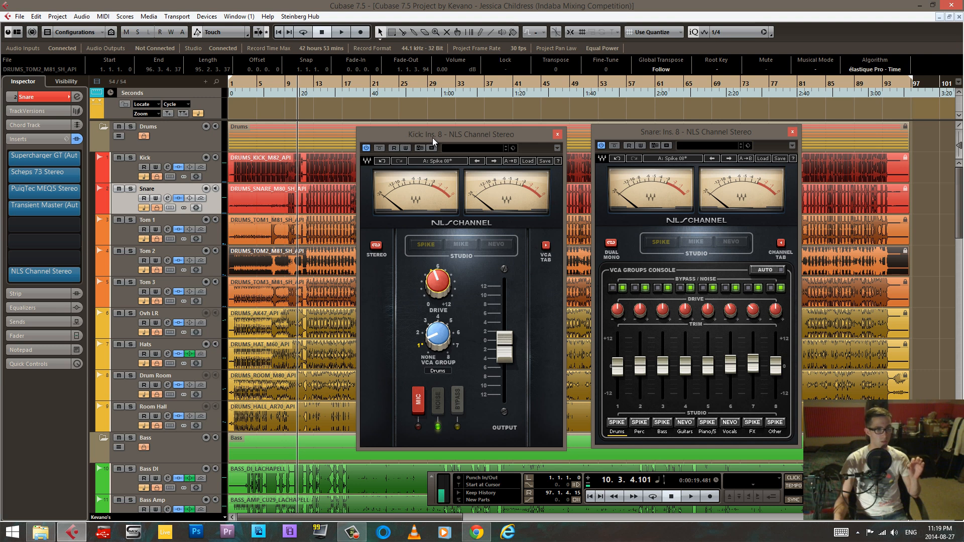
Step: Change the Drums VCA group's studio to Mike, to Nevo, and back to Mike
left_click(617, 423)
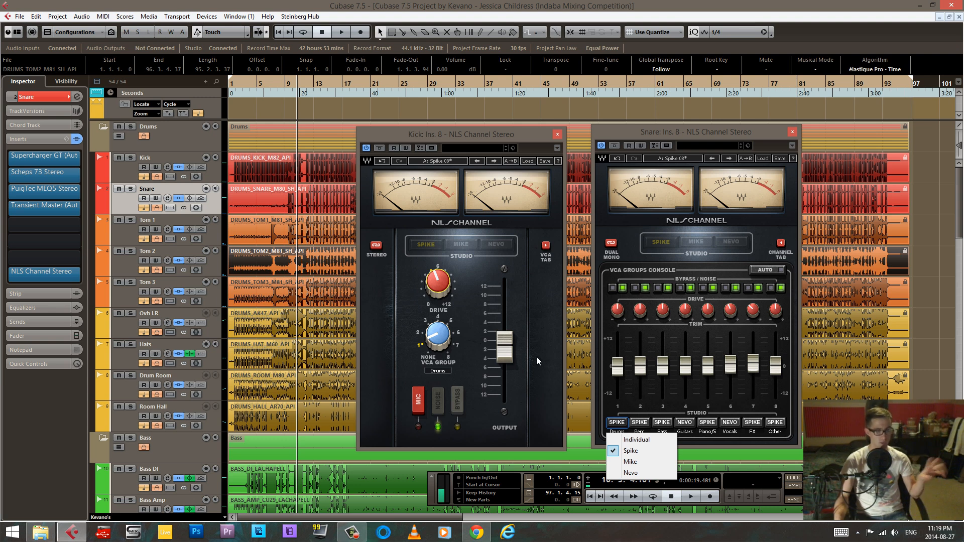
left_click(630, 461)
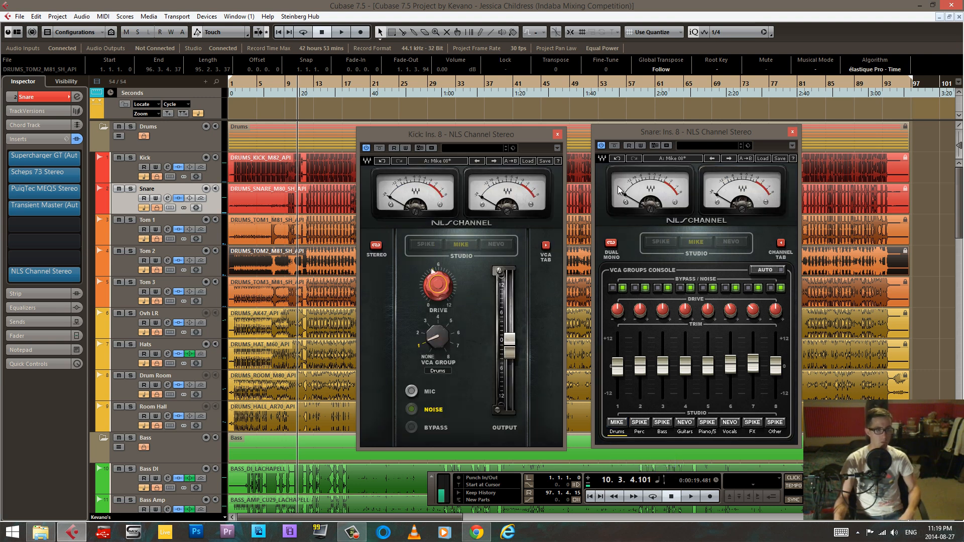
left_click(621, 422)
left_click(631, 473)
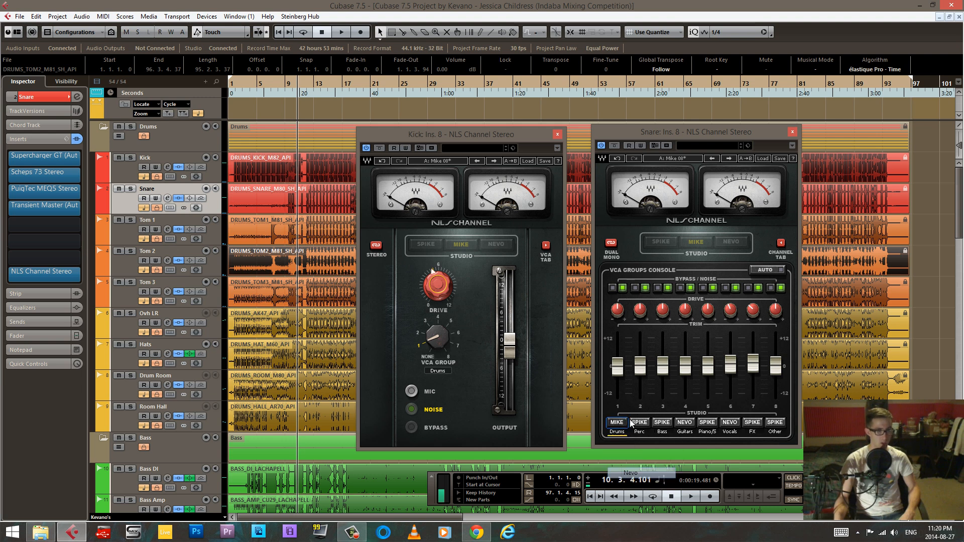
left_click(617, 423)
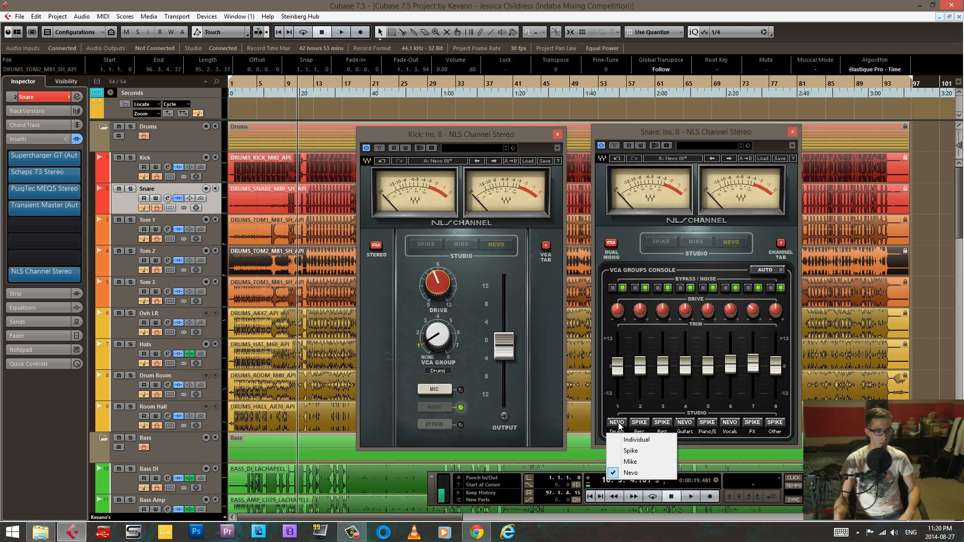
left_click(636, 462)
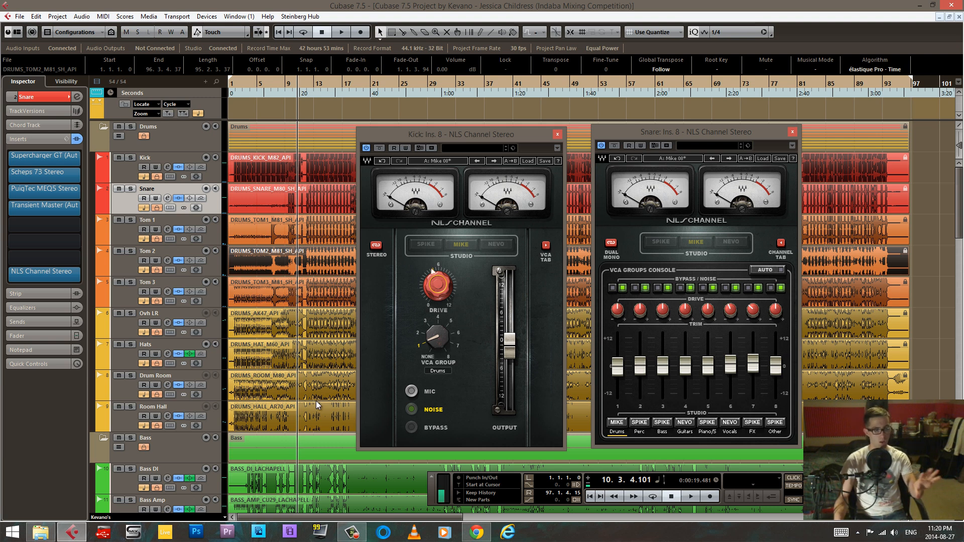
left_click(781, 244)
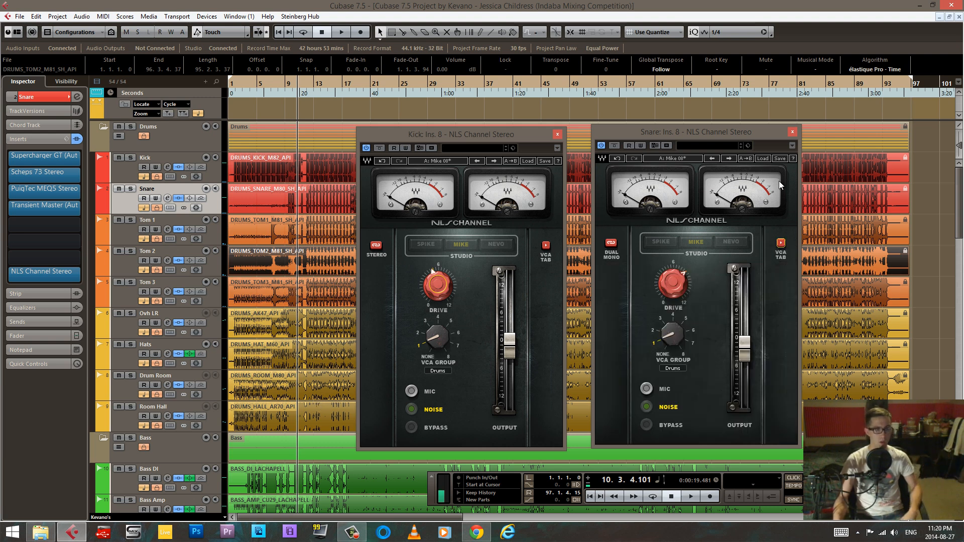
left_click_drag(682, 275, 681, 309)
left_click_drag(440, 285, 441, 309)
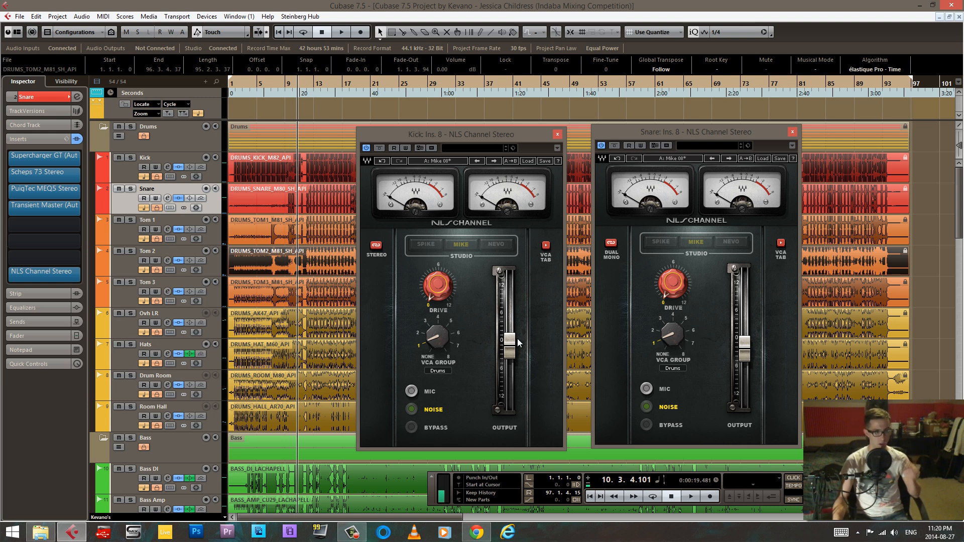
left_click_drag(448, 288, 432, 245)
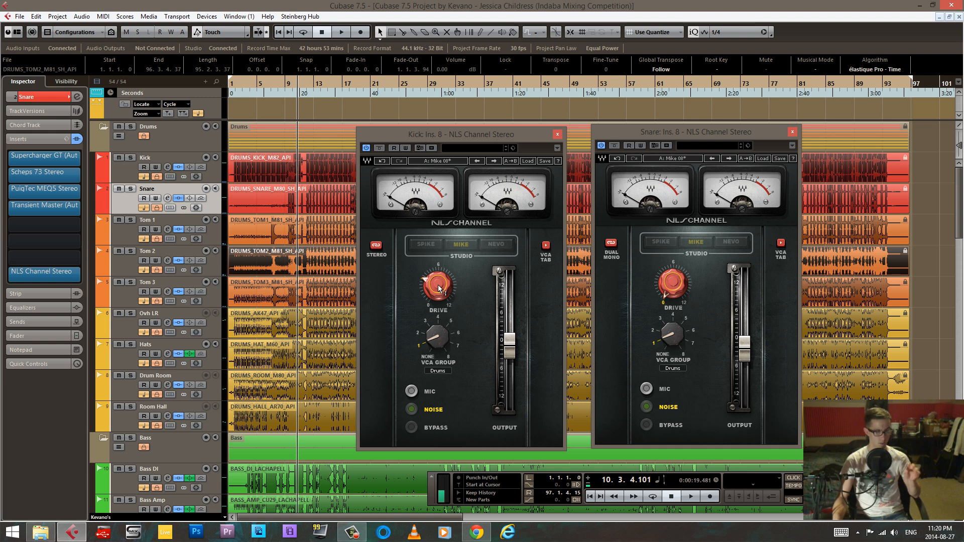
left_click_drag(438, 287, 435, 393)
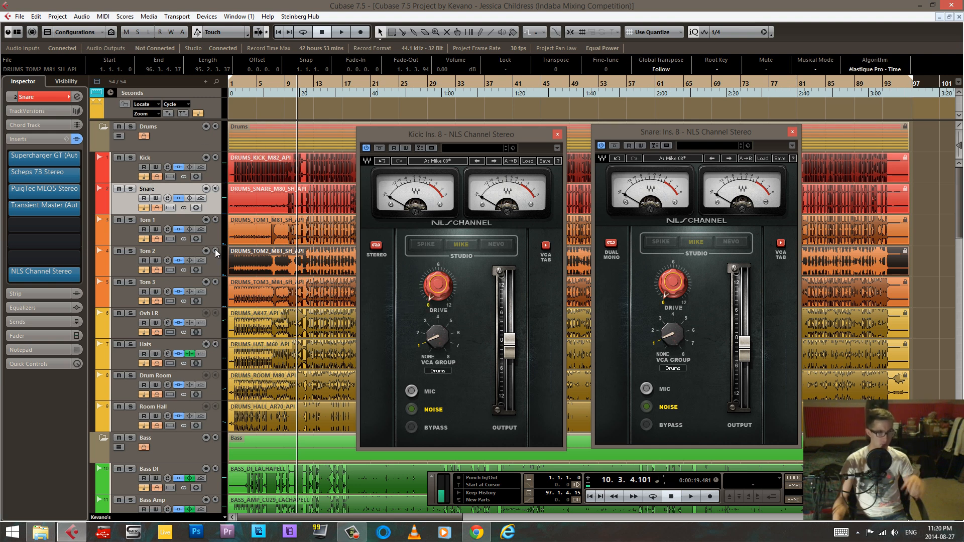
Step: Raise the Drums group's Drive and Trim in the Snare's VCA groups console
left_click(781, 245)
mouse_move(619, 315)
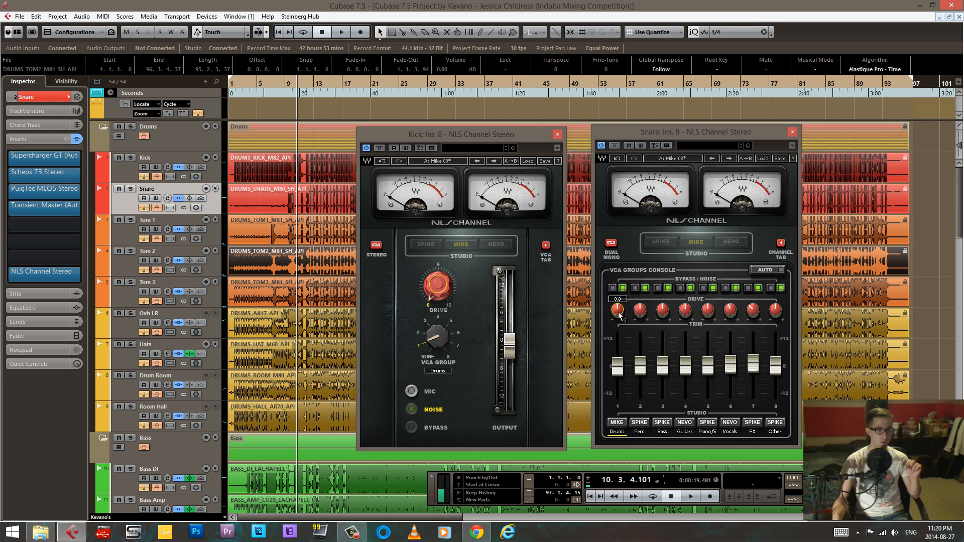
left_click_drag(617, 348, 621, 310)
mouse_move(618, 319)
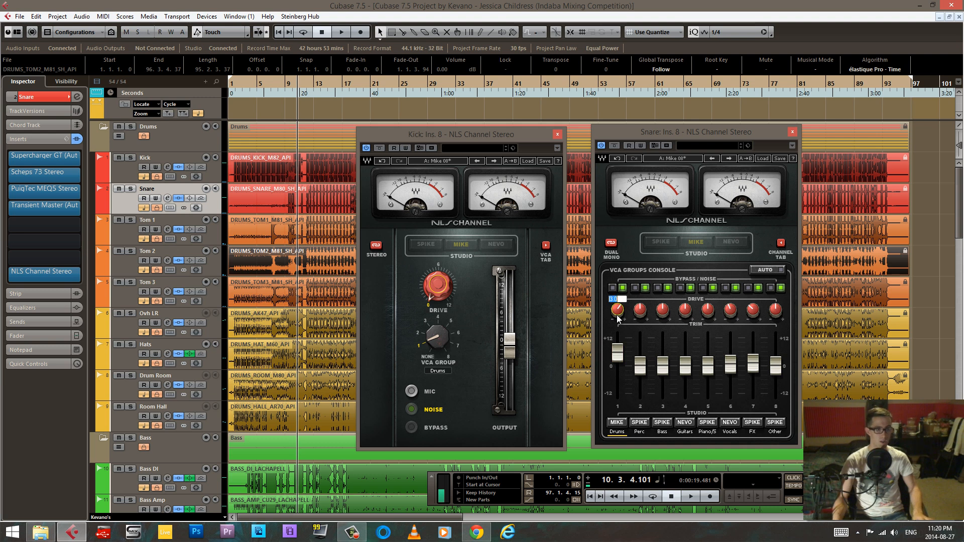
type("0")
key("Return")
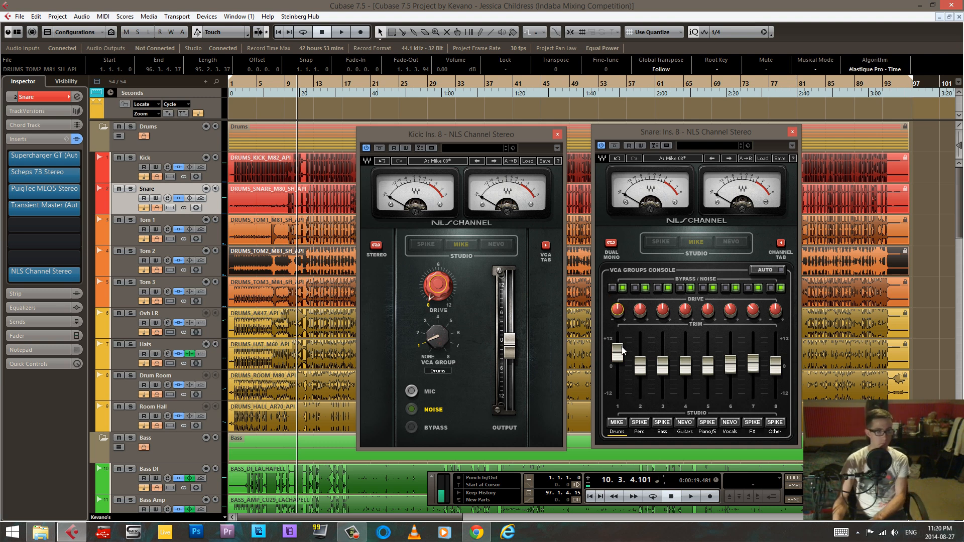
double_click(619, 352)
type("0")
key("Return")
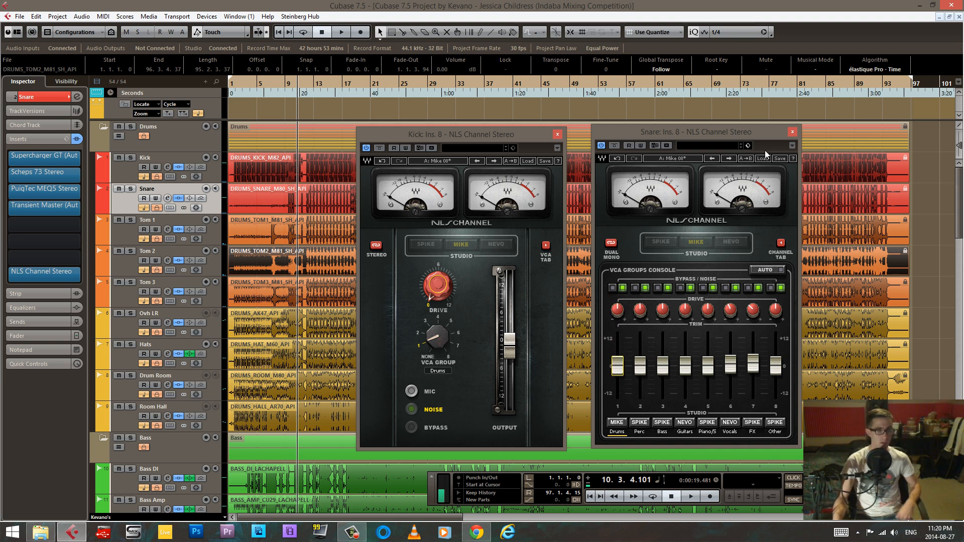
left_click(781, 244)
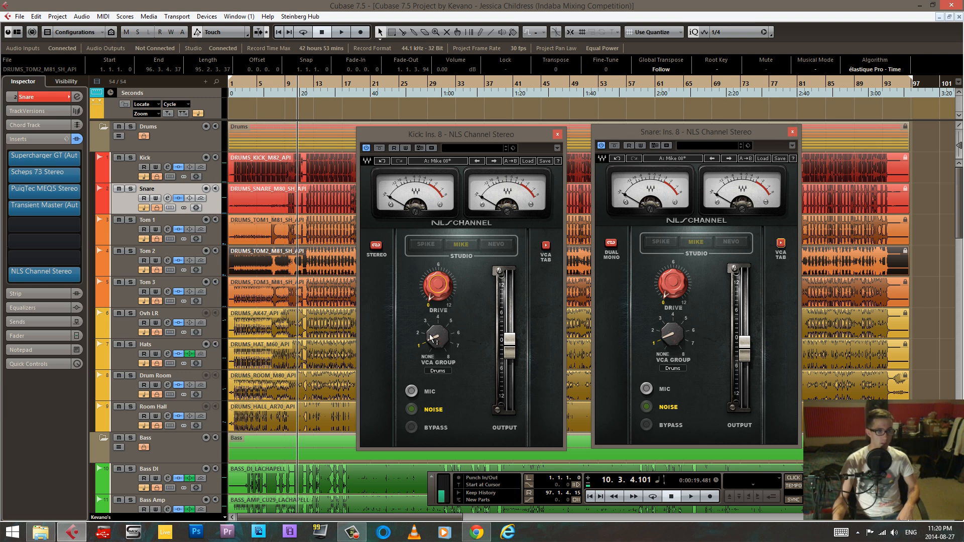
Step: Switch the Kick's VCA group to Bass and back to Drums
scroll(428, 335, "up", 2)
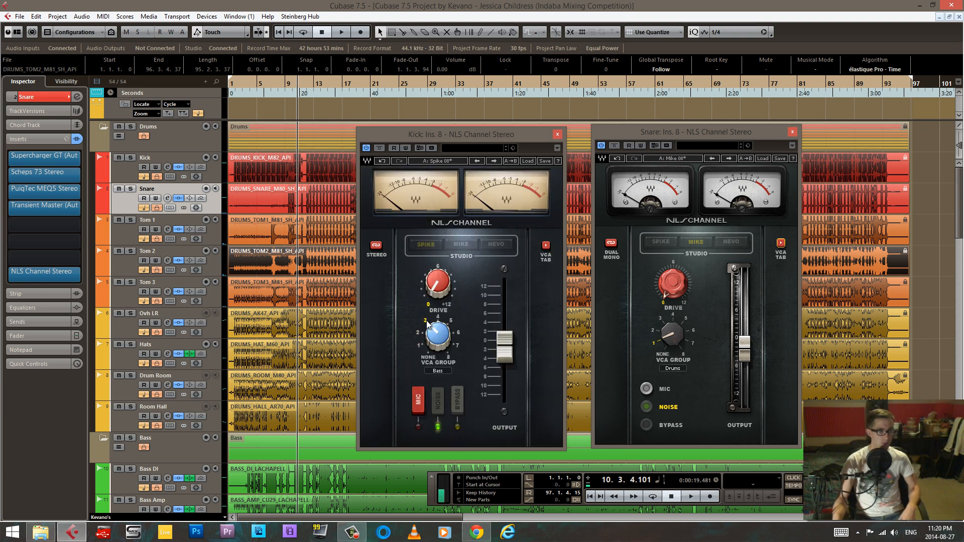
scroll(423, 342, "down", 2)
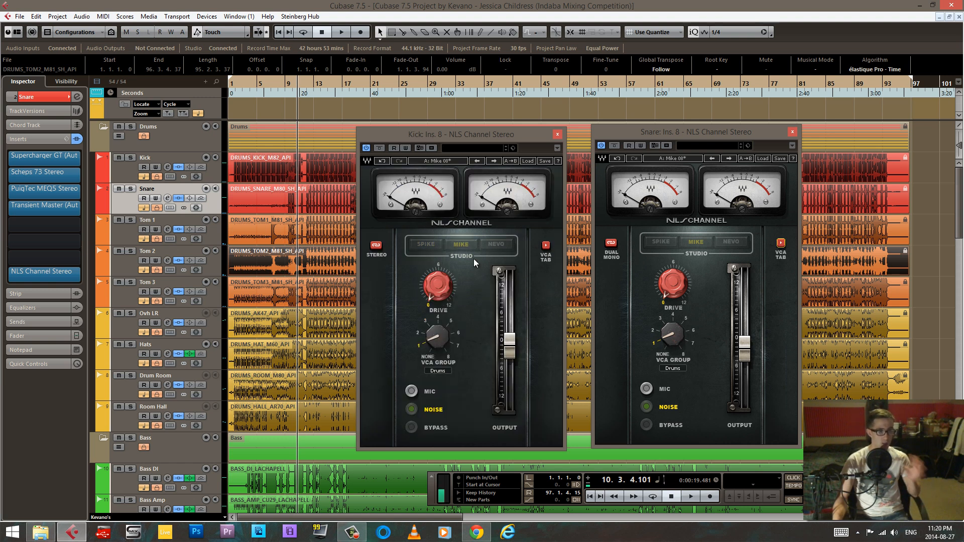
Step: Close the Snare's NLS Channel, view the Kick's Mike factory presets, and close the Kick's window without loading one
left_click(792, 133)
left_click_drag(502, 129, 475, 136)
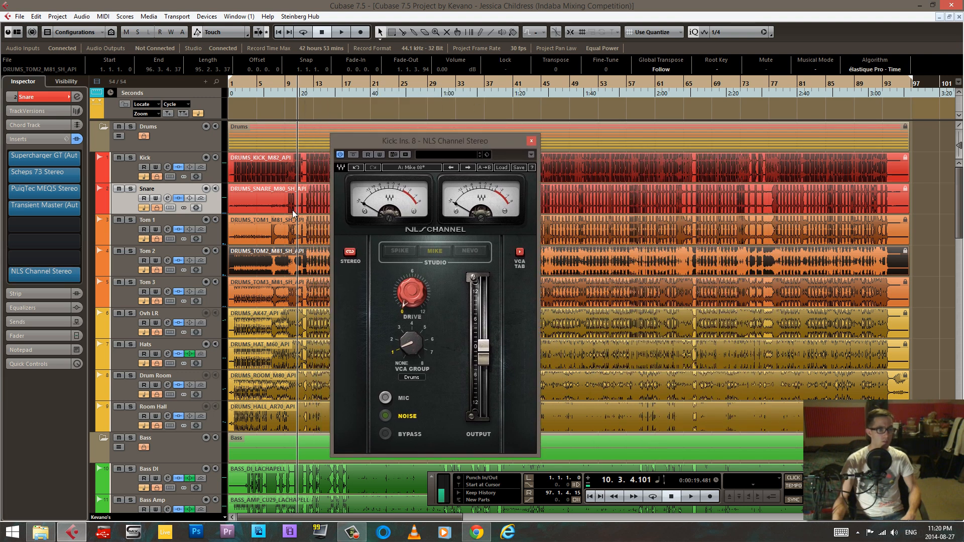
left_click(503, 168)
mouse_move(558, 208)
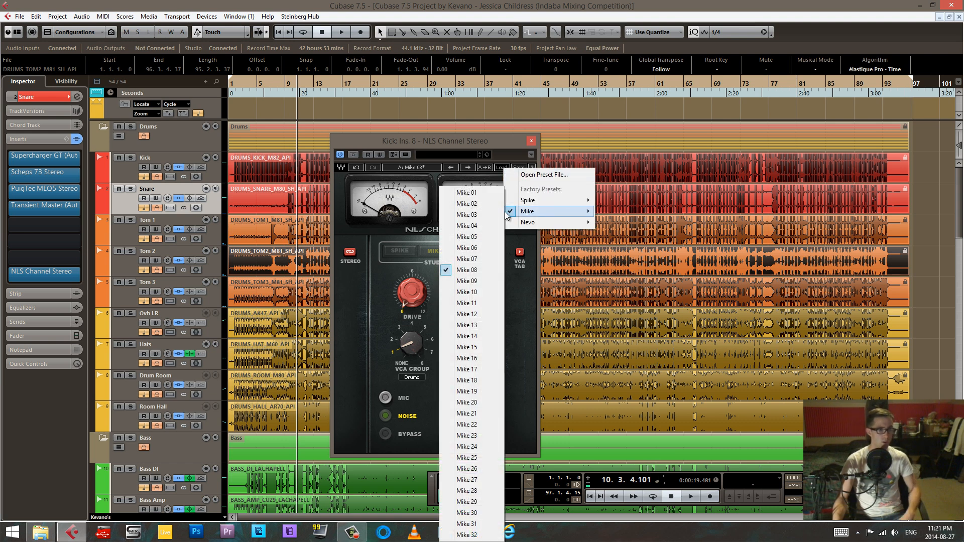
left_click(536, 139)
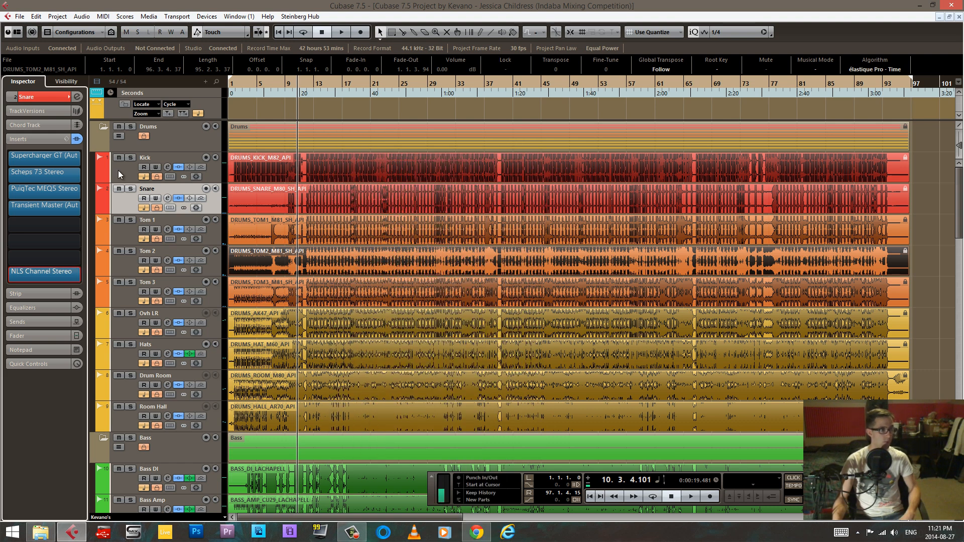
Step: Reopen the Kick track's NLS Channel and load the Mike 01 factory preset
left_click(118, 171)
left_click(58, 271)
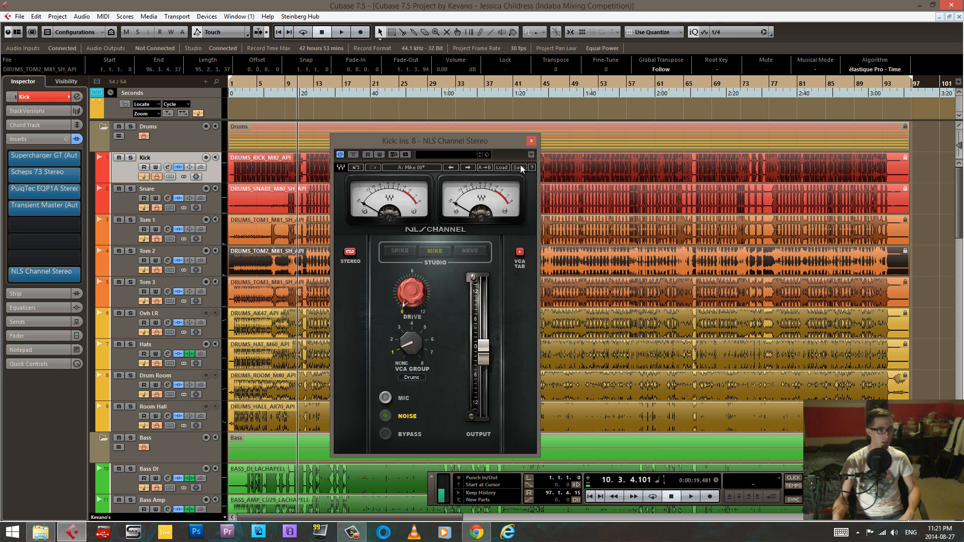
left_click(501, 168)
mouse_move(531, 198)
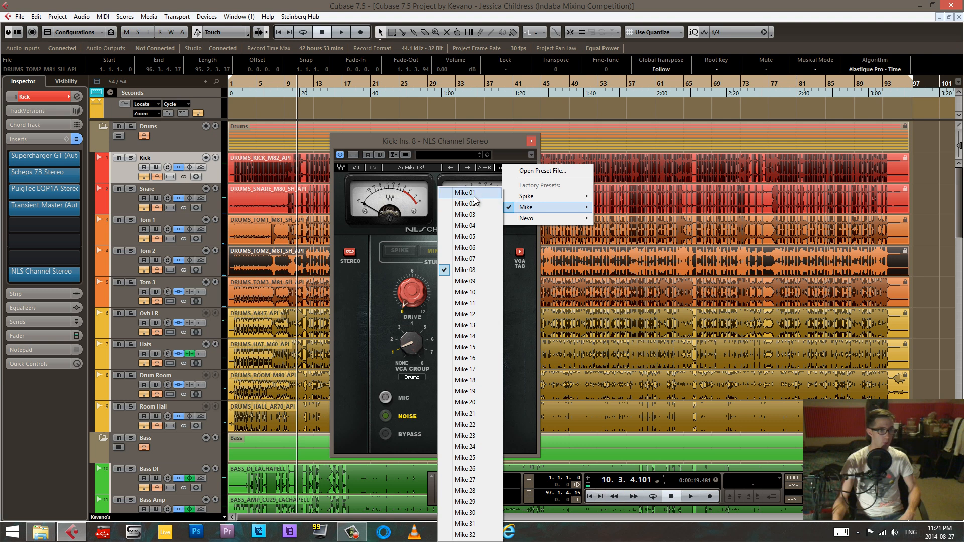
left_click(466, 193)
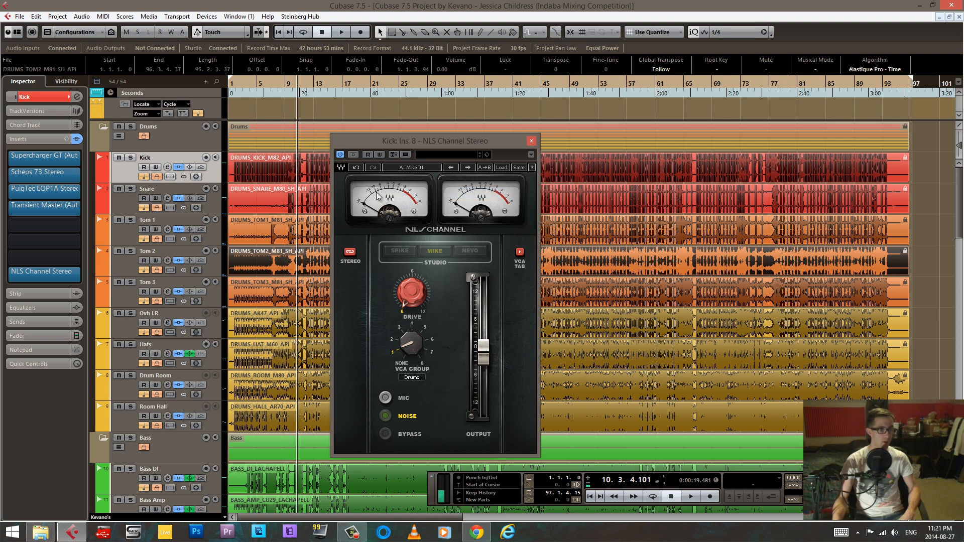
Step: Load the Mike 02 factory preset in the Snare track's NLS Channel, and close the Snare and Kick plug-in windows
left_click(121, 207)
left_click(60, 274)
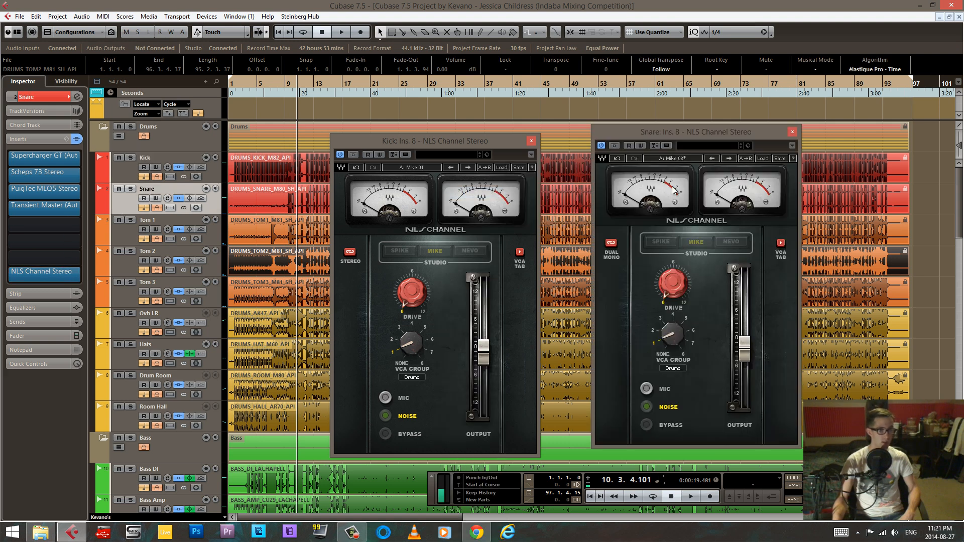
left_click(762, 159)
mouse_move(785, 202)
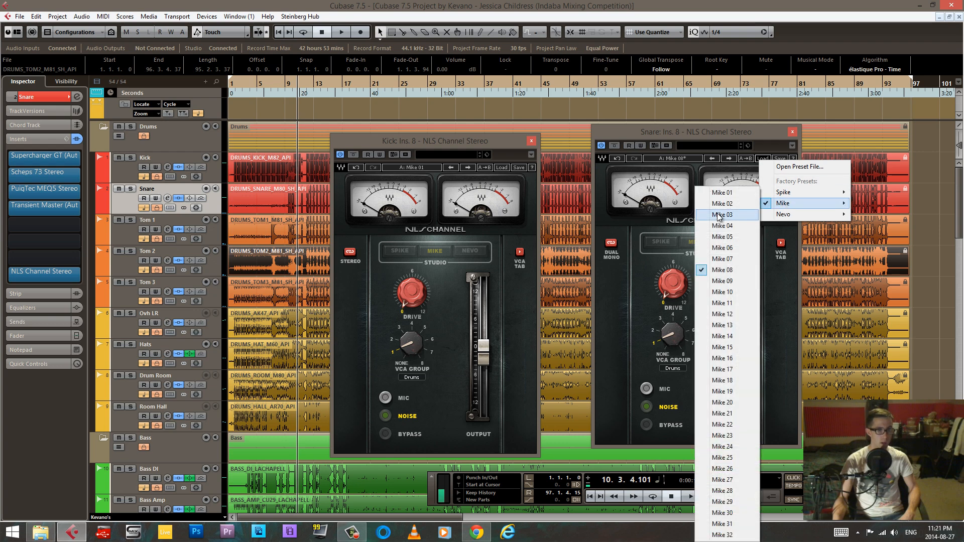
left_click(724, 204)
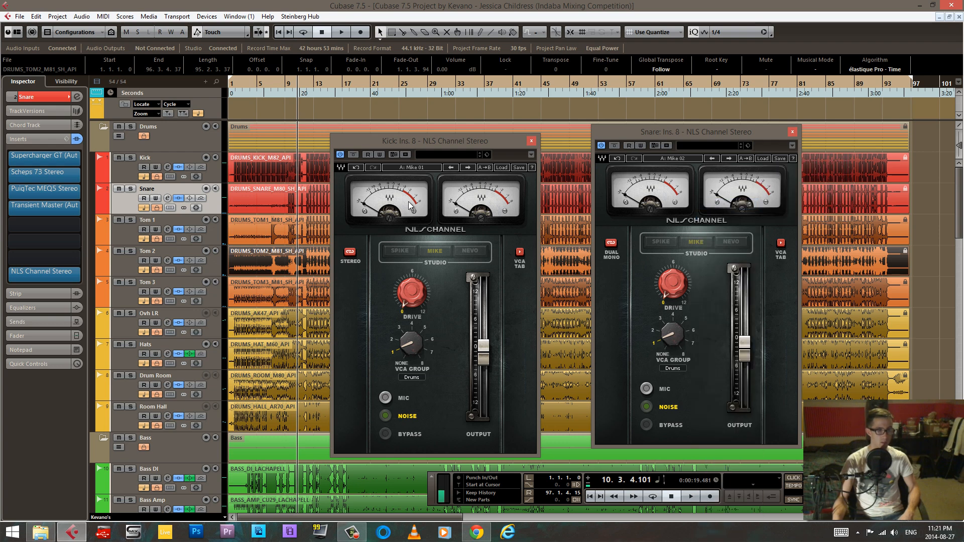
left_click(793, 132)
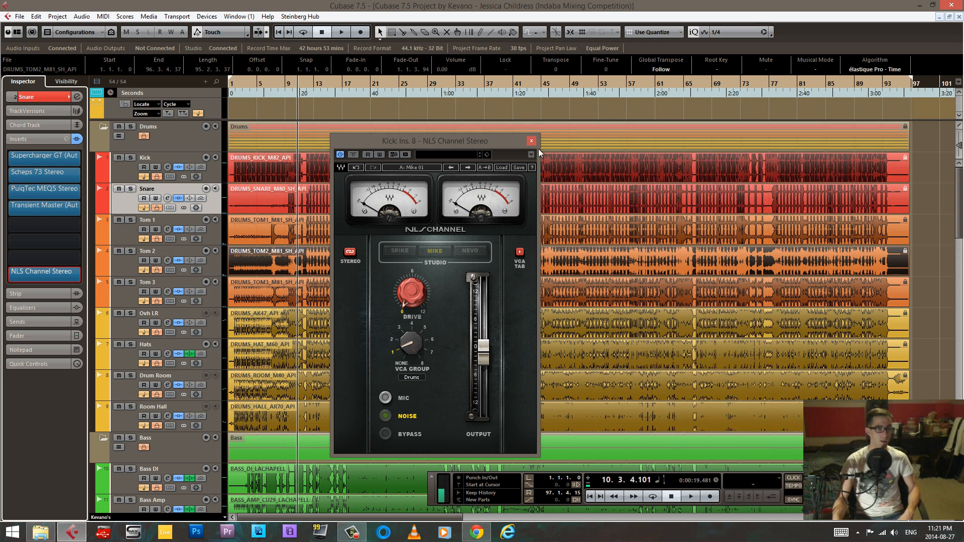
left_click(532, 141)
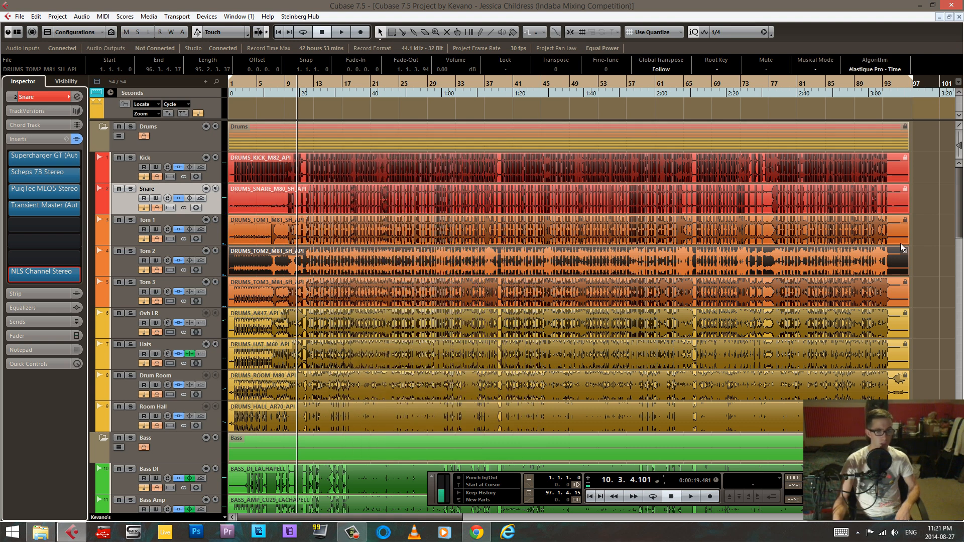
left_click(928, 245)
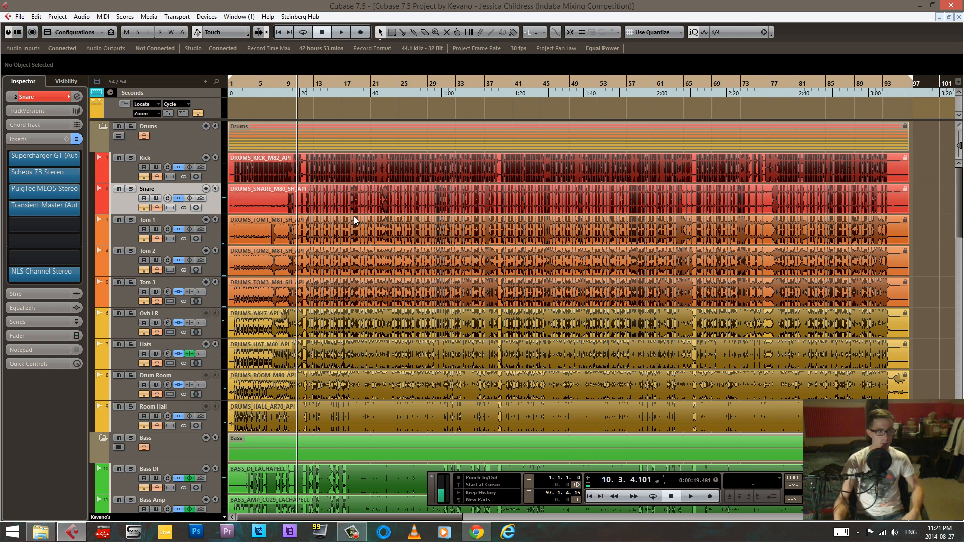
Step: Compare the inserts on the Kick audio track with those on the Kick group track
left_click(124, 170)
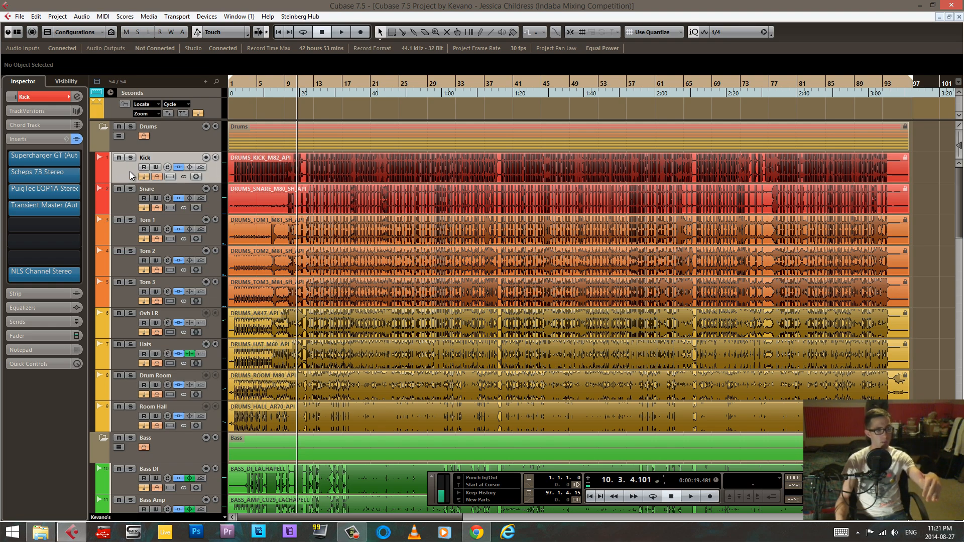
scroll(320, 177, "down", 20)
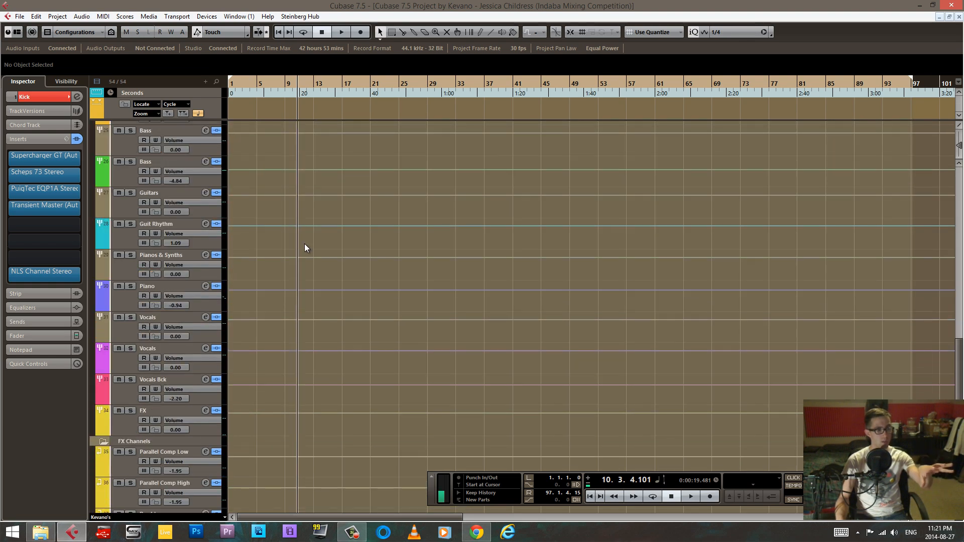
scroll(305, 245, "up", 5)
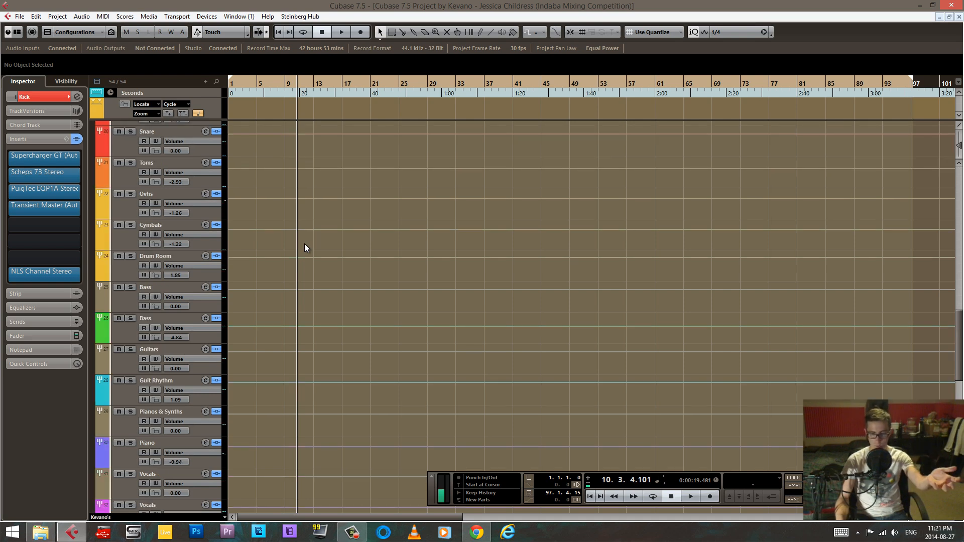
scroll(305, 243, "up", 20)
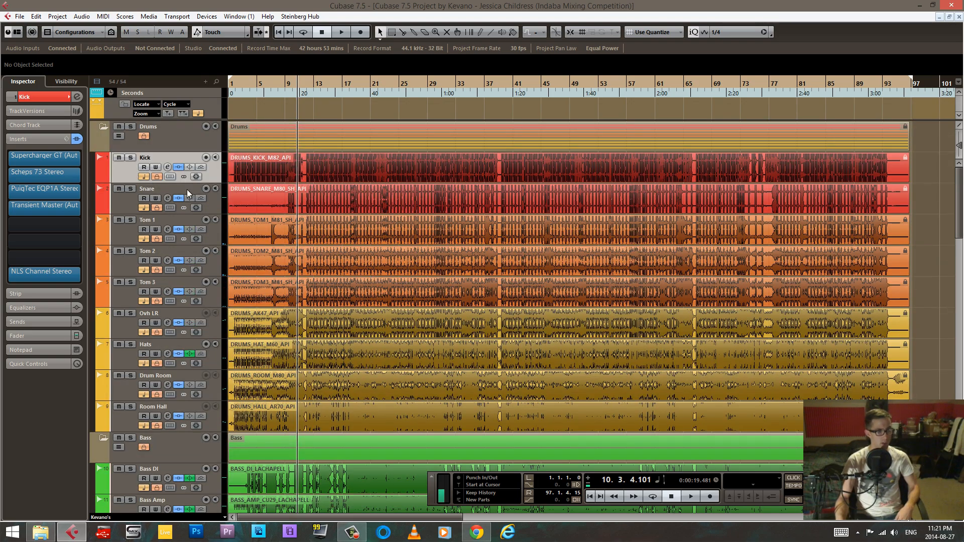
scroll(272, 222, "down", 15)
left_click(132, 278)
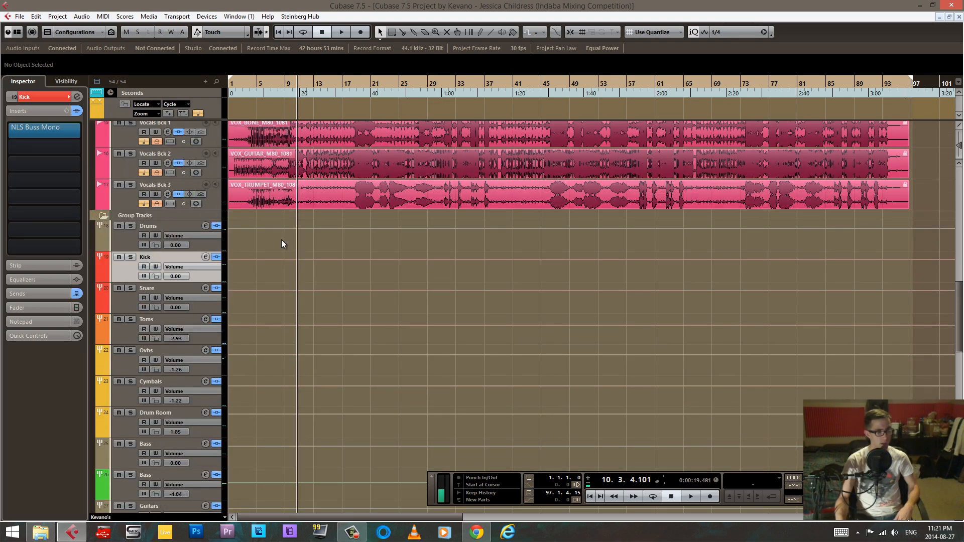
scroll(359, 225, "up", 15)
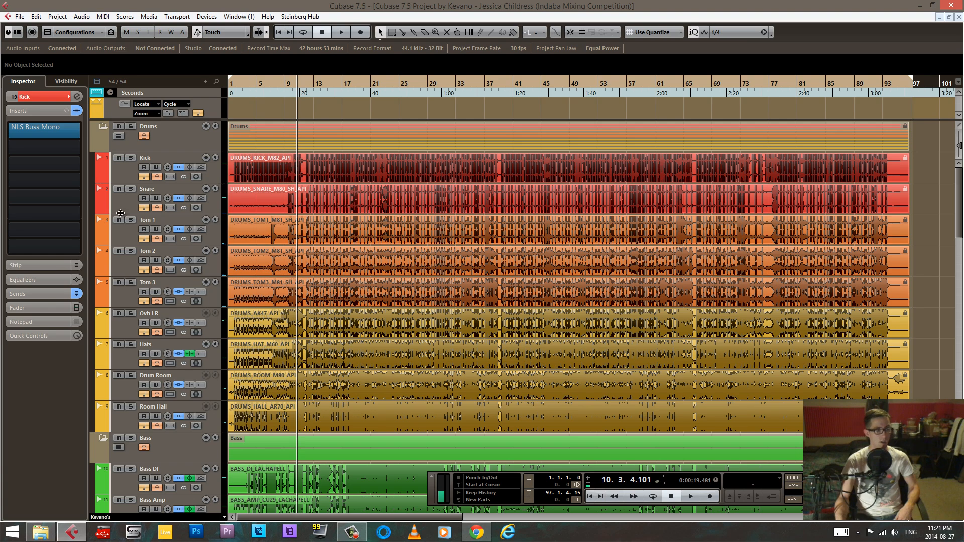
Step: Compare the inserts on the Snare audio track with those on the Snare group track
left_click(122, 205)
scroll(337, 216, "down", 15)
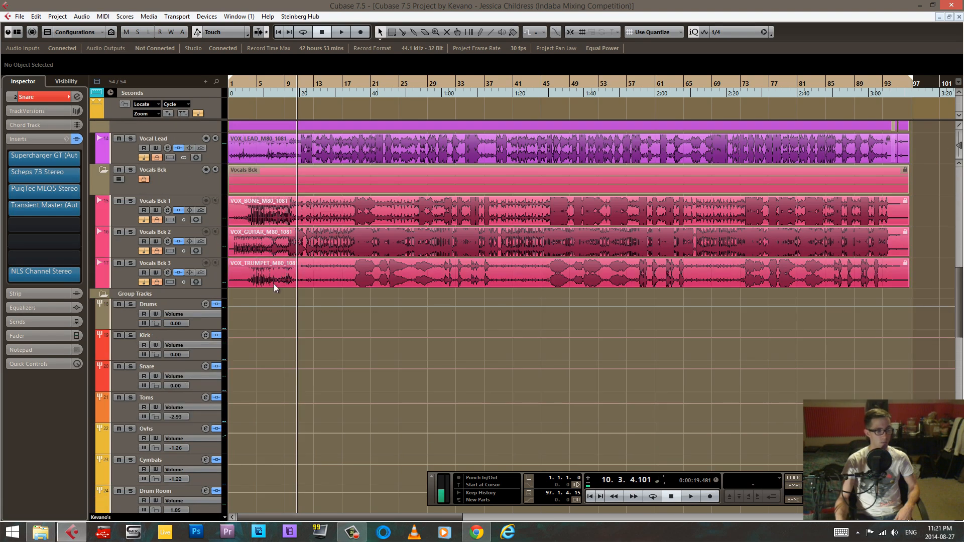
left_click(125, 391)
scroll(342, 314, "up", 15)
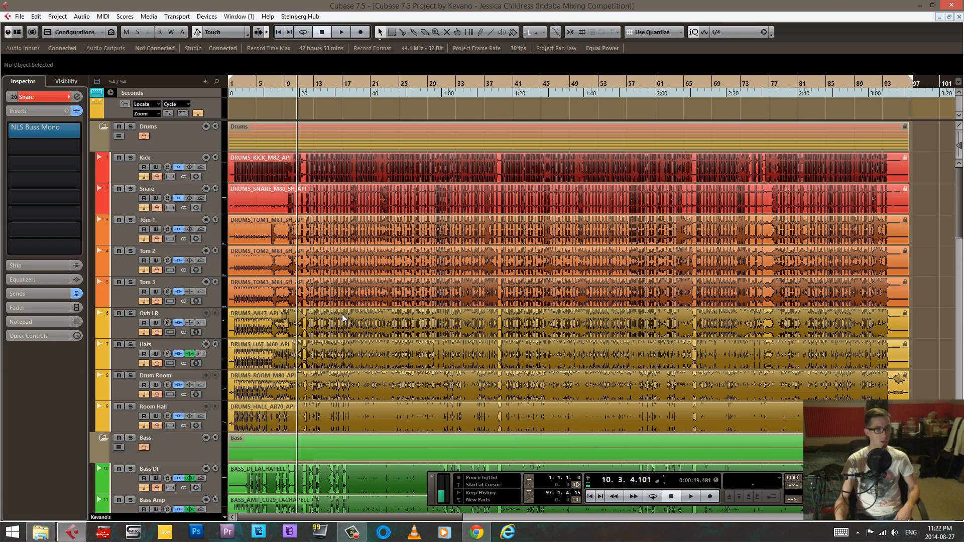
Step: Check the inserts on the Toms and Ovhs group tracks and look over the audio tracks above them
scroll(251, 279, "down", 15)
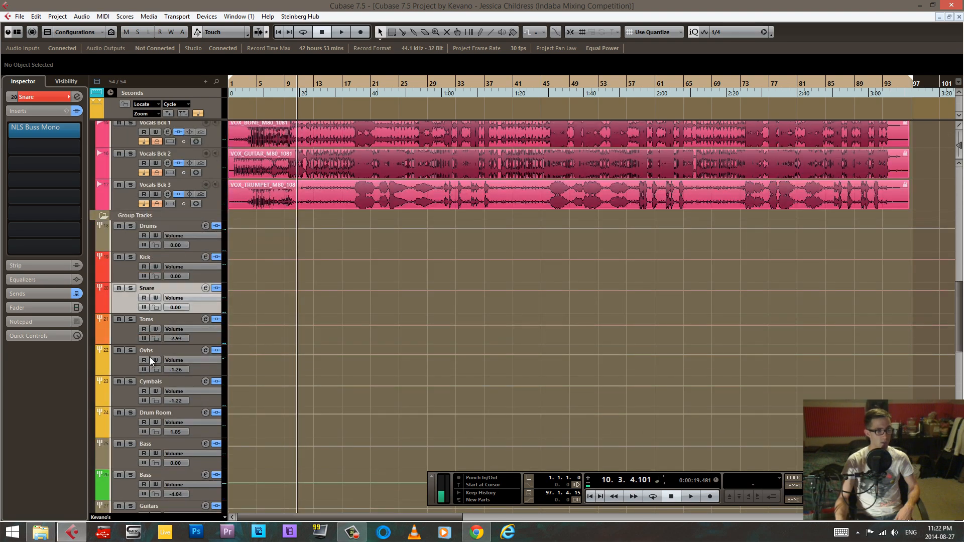
left_click(129, 337)
left_click(127, 370)
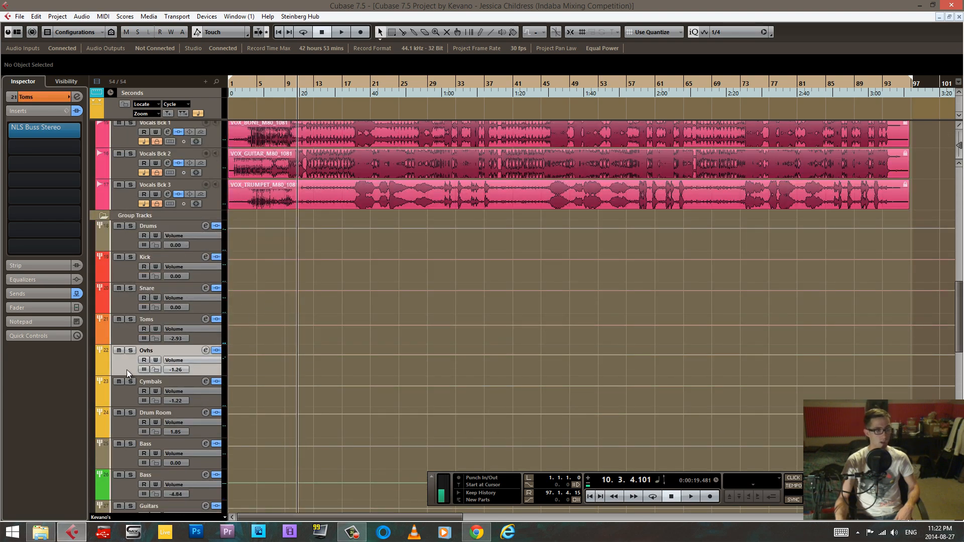
scroll(342, 327, "up", 15)
scroll(341, 329, "down", 6)
scroll(342, 331, "down", 5)
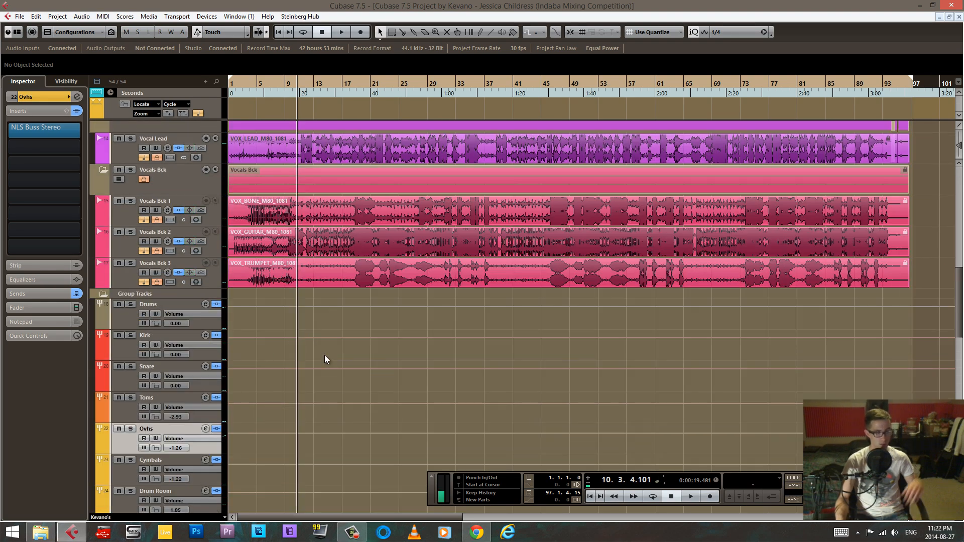
scroll(326, 322, "down", 5)
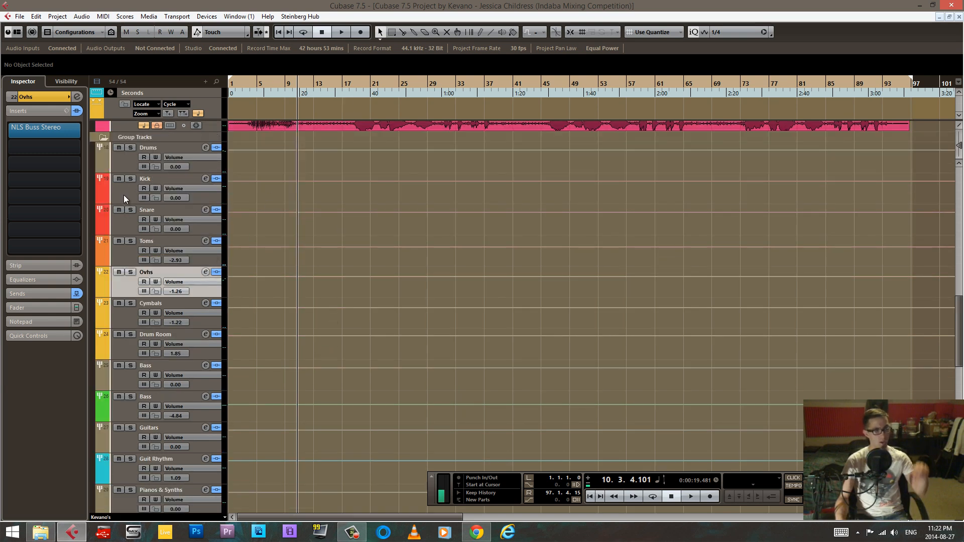
Step: View the Drums group's NLS Buss and the Kick and Snare groups' inserts, and close the plug-in window
left_click(132, 165)
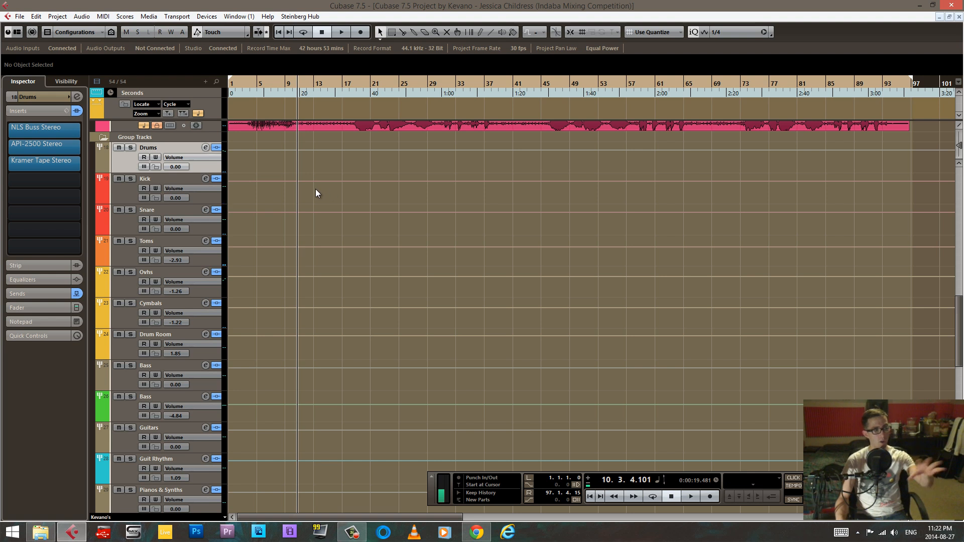
left_click(62, 128)
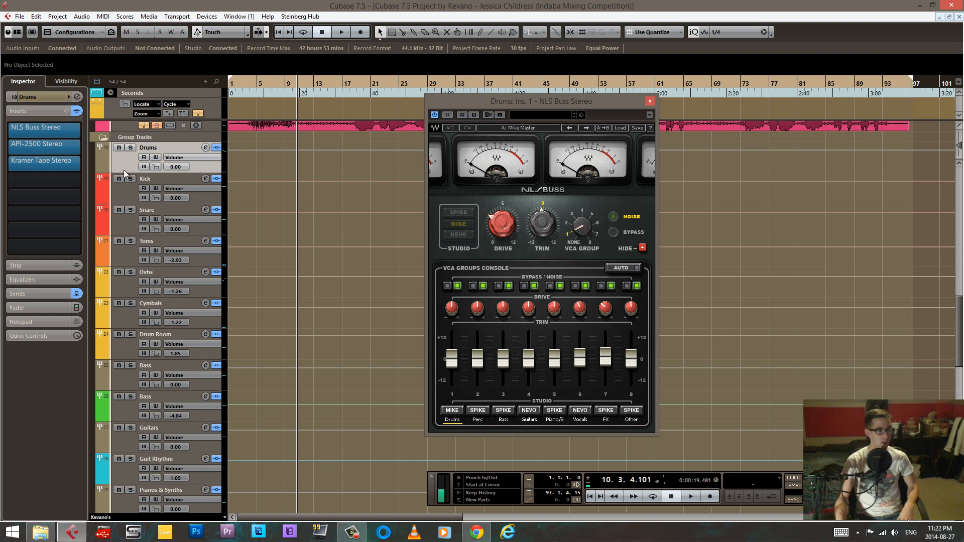
left_click(60, 133)
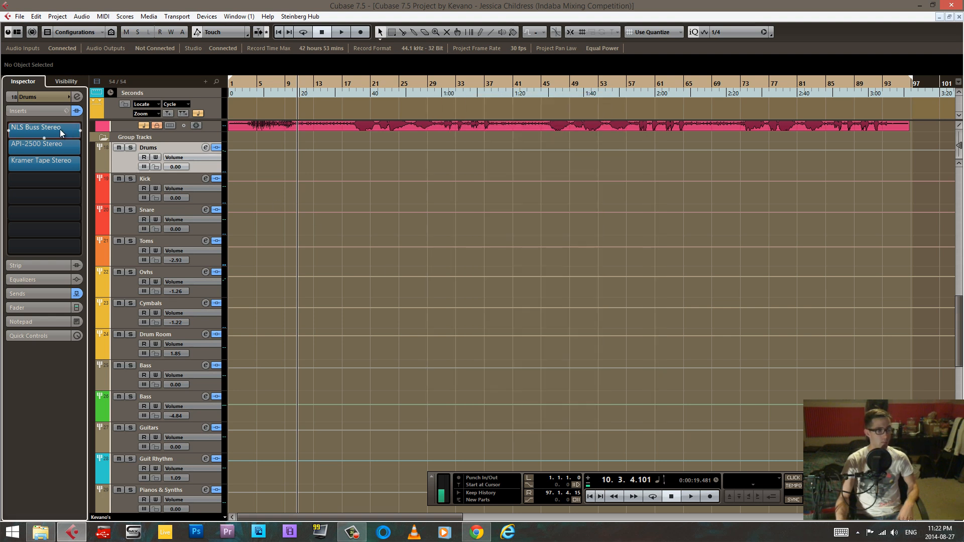
left_click(61, 132)
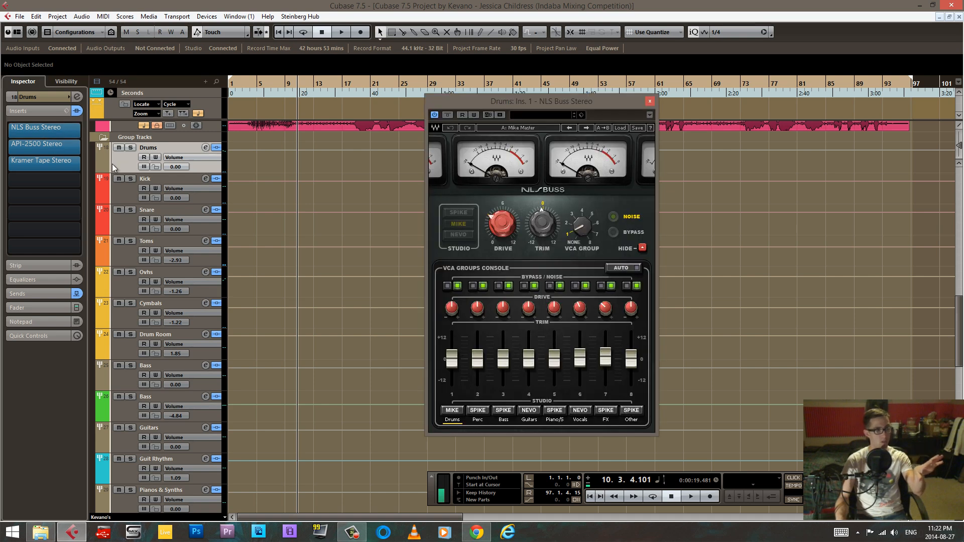
left_click(123, 195)
left_click(130, 230)
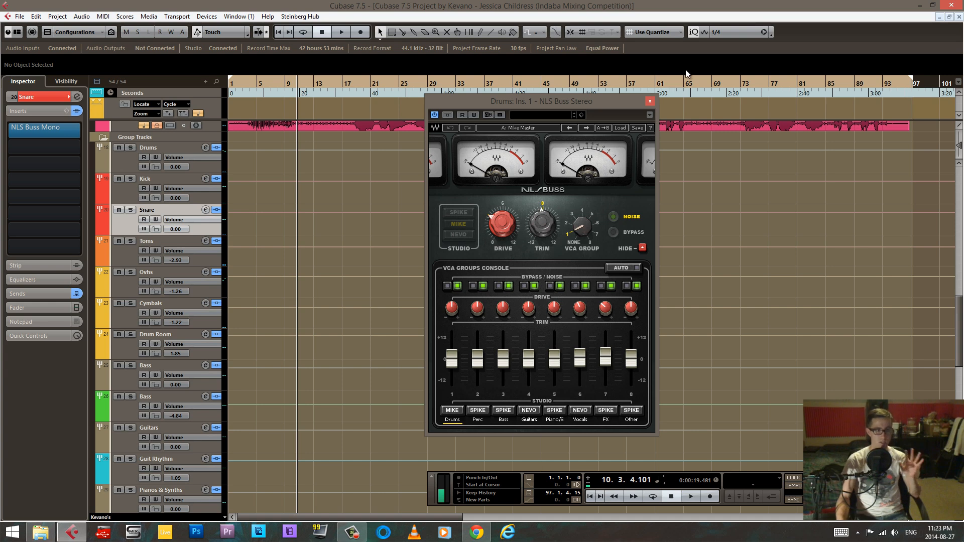
left_click(652, 100)
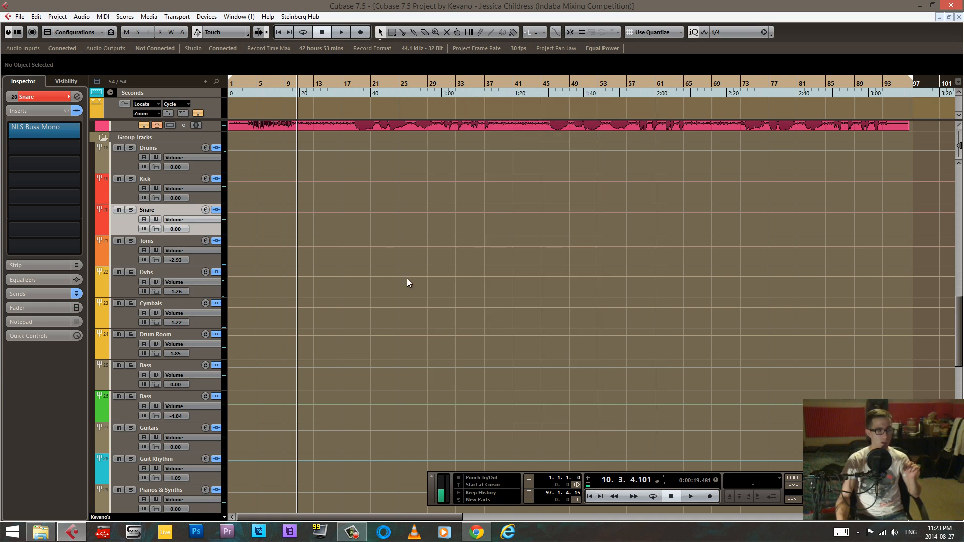
Step: Reopen the Drums group's NLS Buss, and switch the Drums VCA group's studio to Individual and back to Mike
scroll(301, 229, "up", 3)
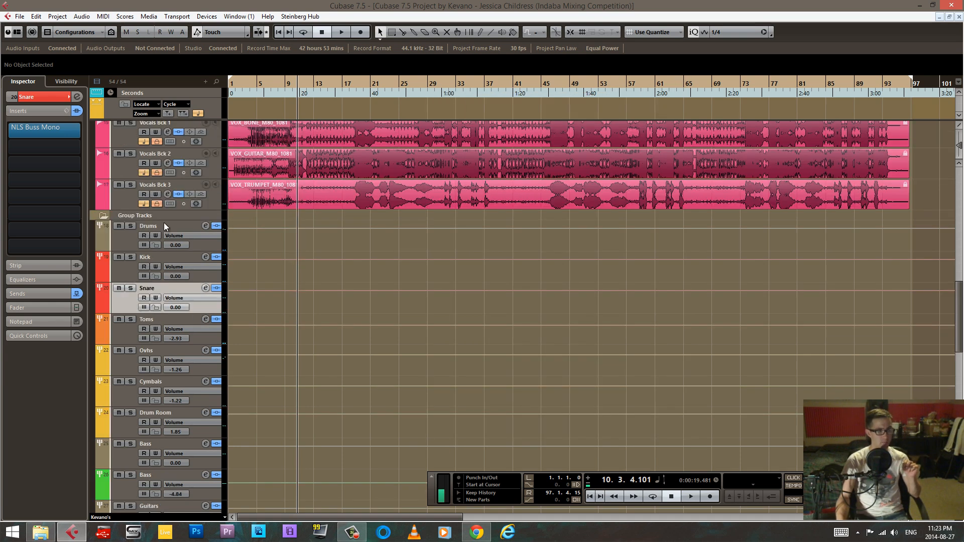
left_click(132, 249)
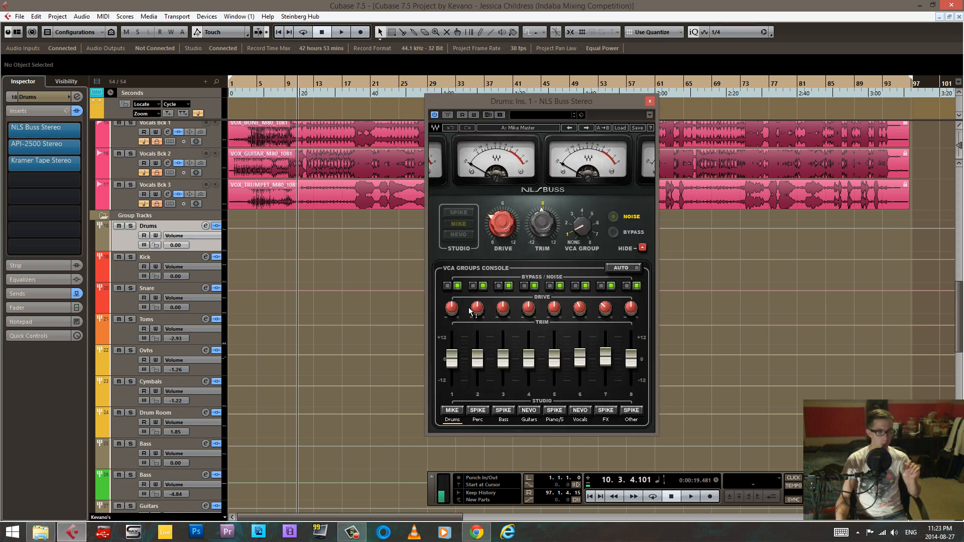
left_click(455, 412)
left_click(469, 427)
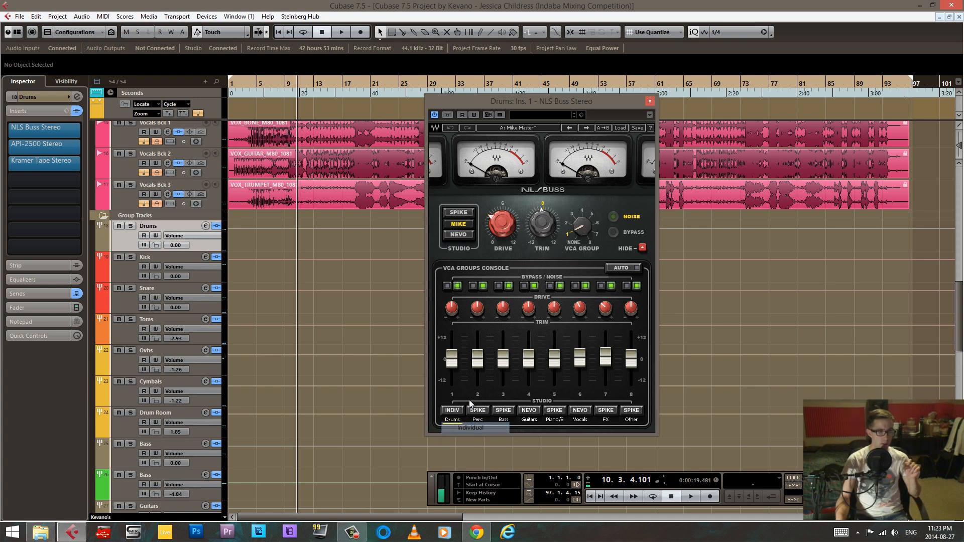
left_click(458, 411)
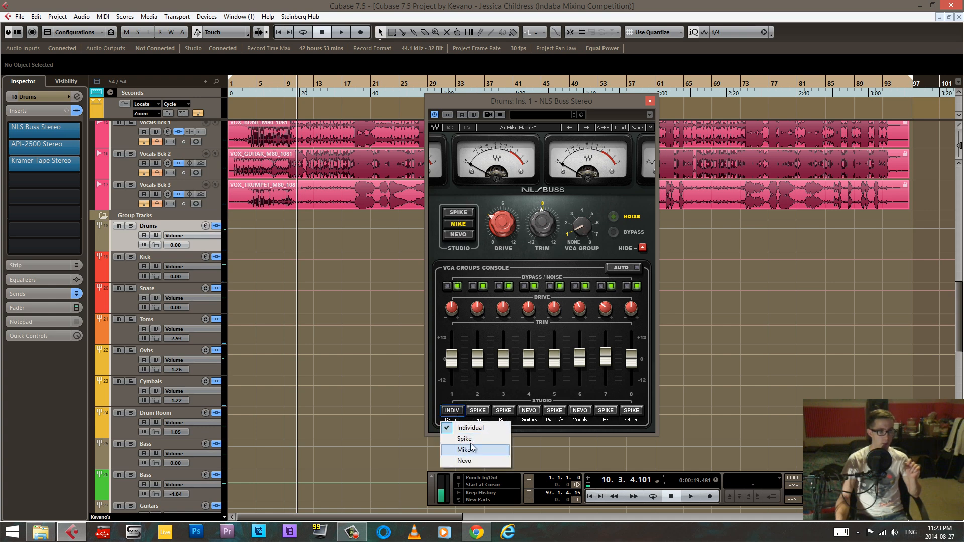
left_click(463, 449)
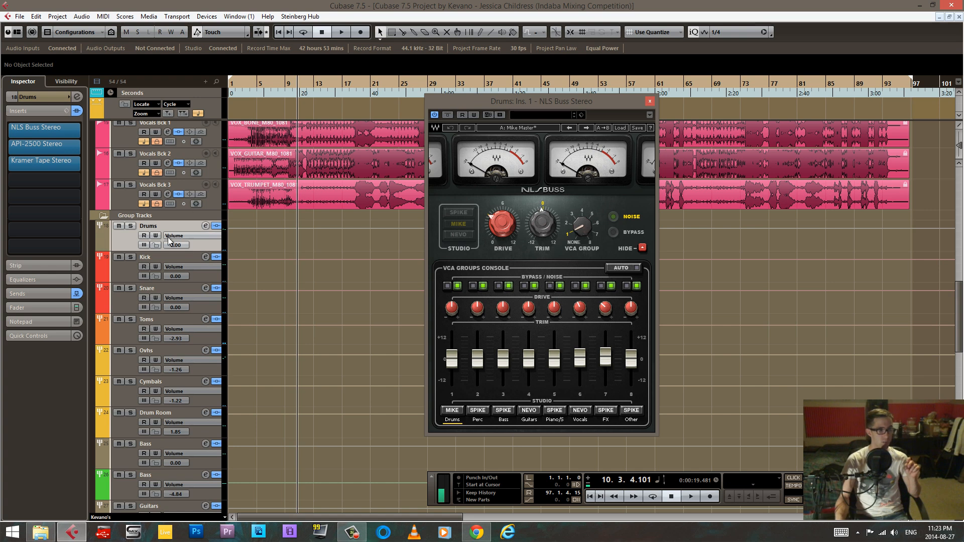
left_click(463, 413)
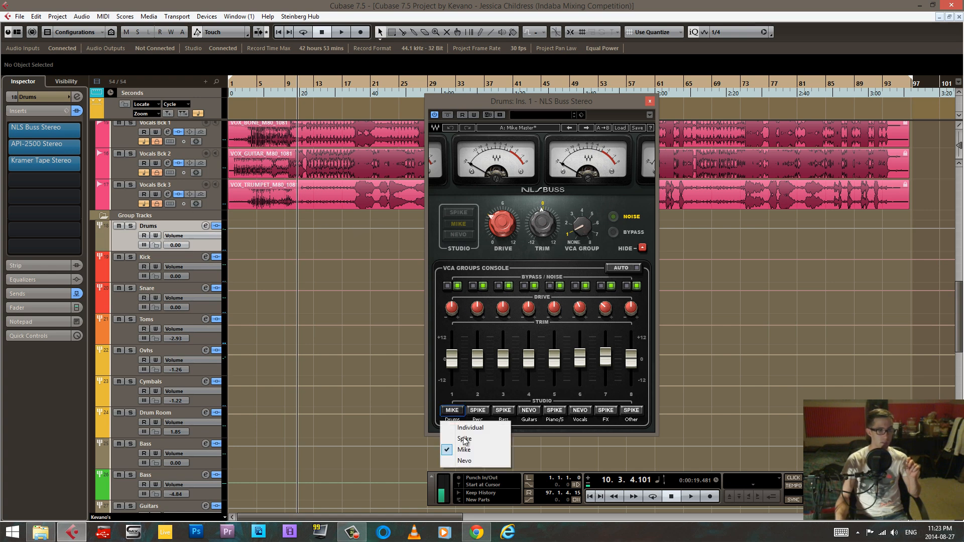
left_click(456, 450)
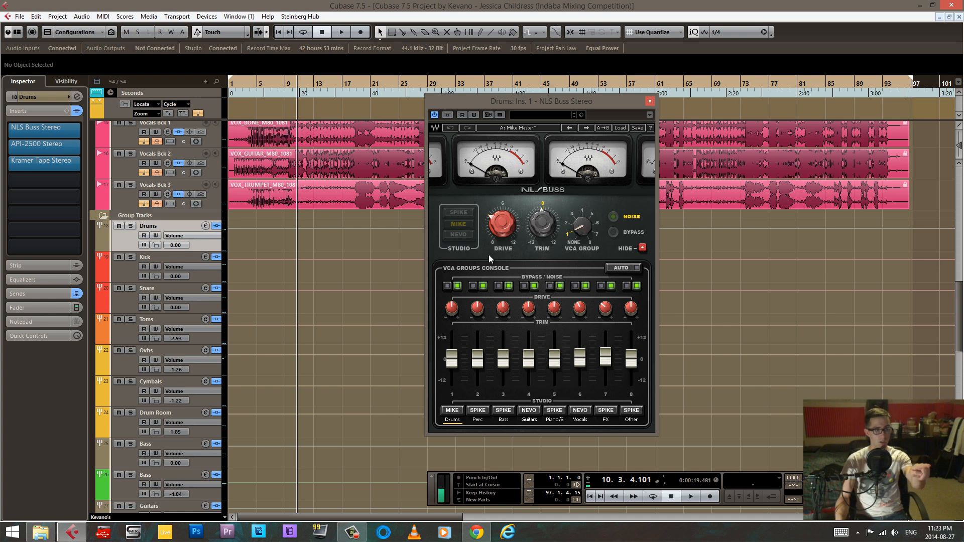
Step: Set the Drums VCA group's studio to Individual and switch the Drums group's NLS Buss to the Spike console
left_click(454, 415)
left_click(460, 425)
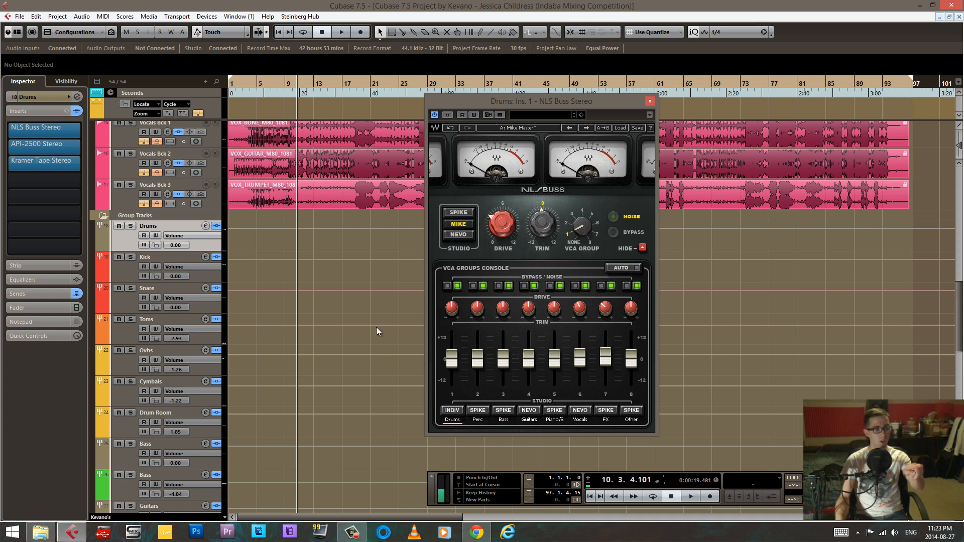
scroll(372, 322, "up", 5)
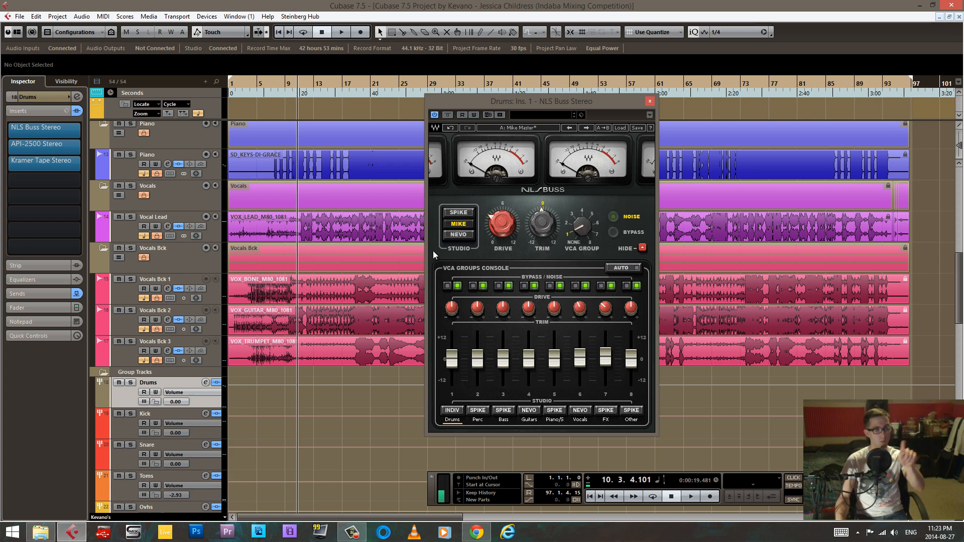
left_click(459, 213)
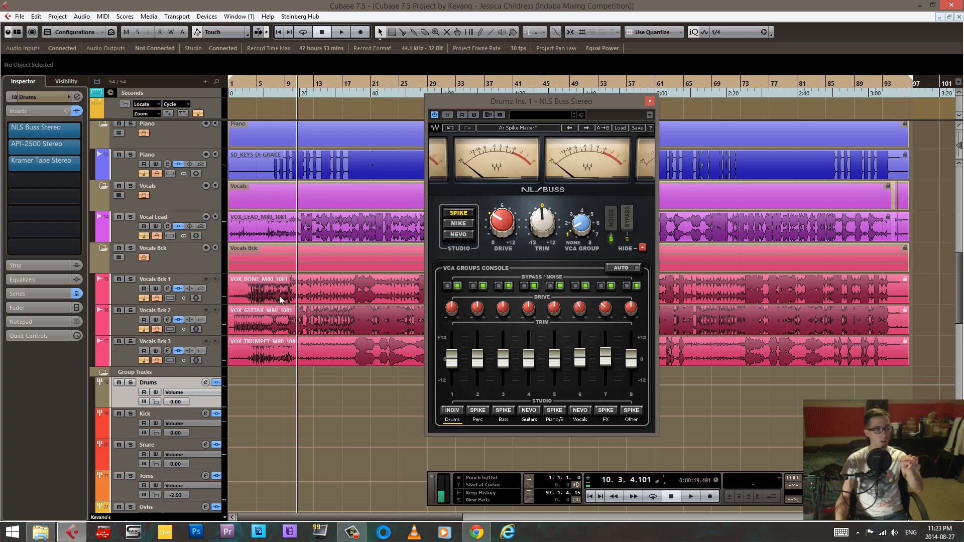
scroll(129, 187, "up", 10)
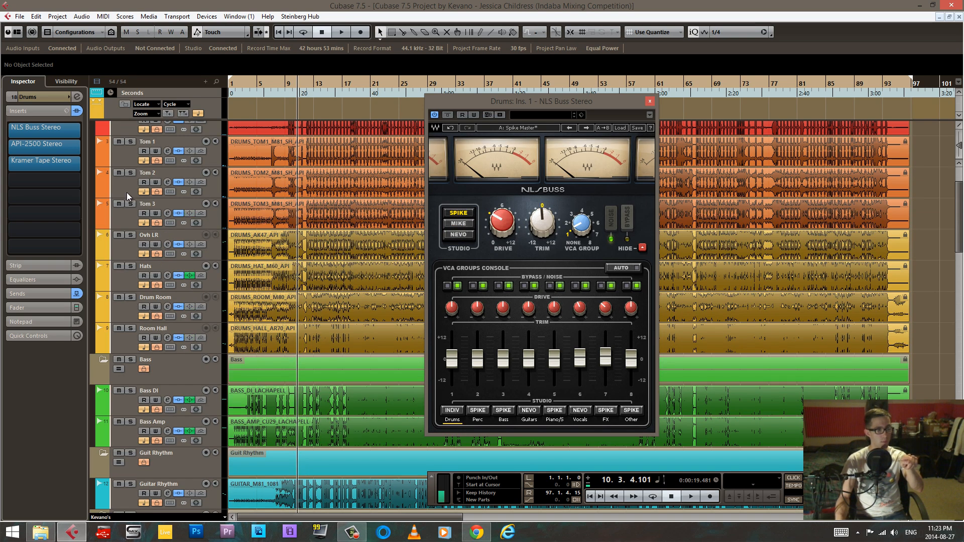
Step: Open the Tom 2 track's NLS Channel and arrange its window beside the Drums group's NLS Buss
left_click(126, 192)
left_click(50, 271)
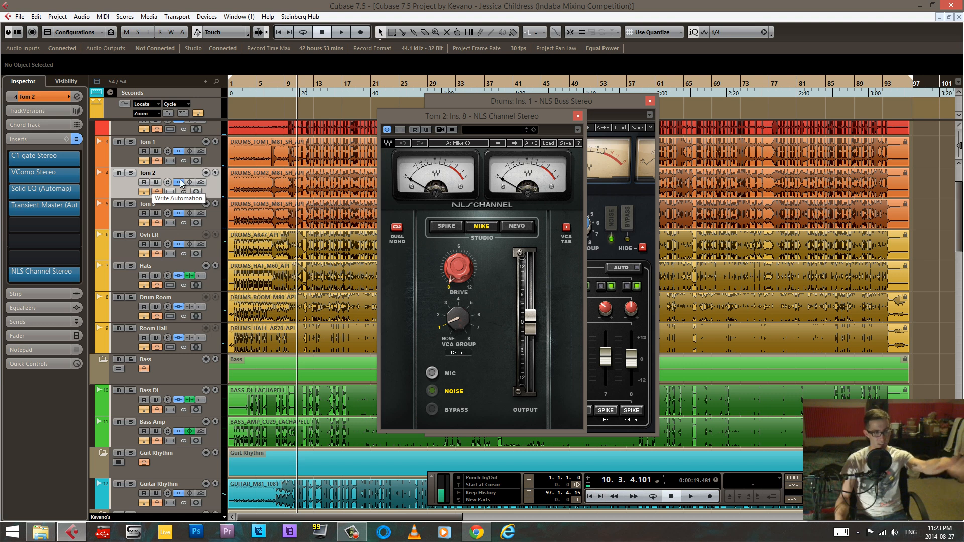
left_click_drag(432, 121, 330, 121)
left_click_drag(538, 100, 675, 102)
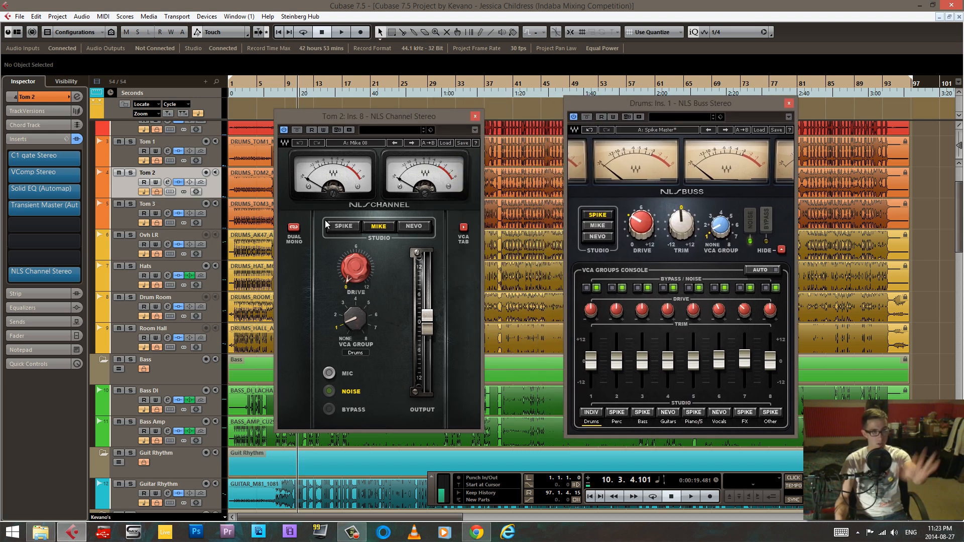
Step: Switch the Drums NLS Buss console to Nevo, set the Drums VCA group's studio to Mike and finally Spike, and close Tom 2's NLS Channel
left_click(598, 225)
left_click(598, 236)
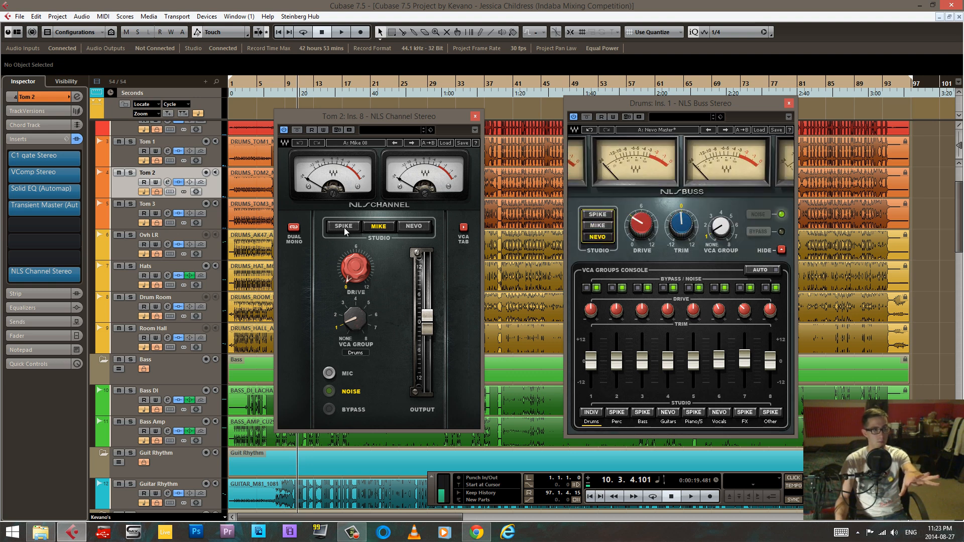
left_click(598, 414)
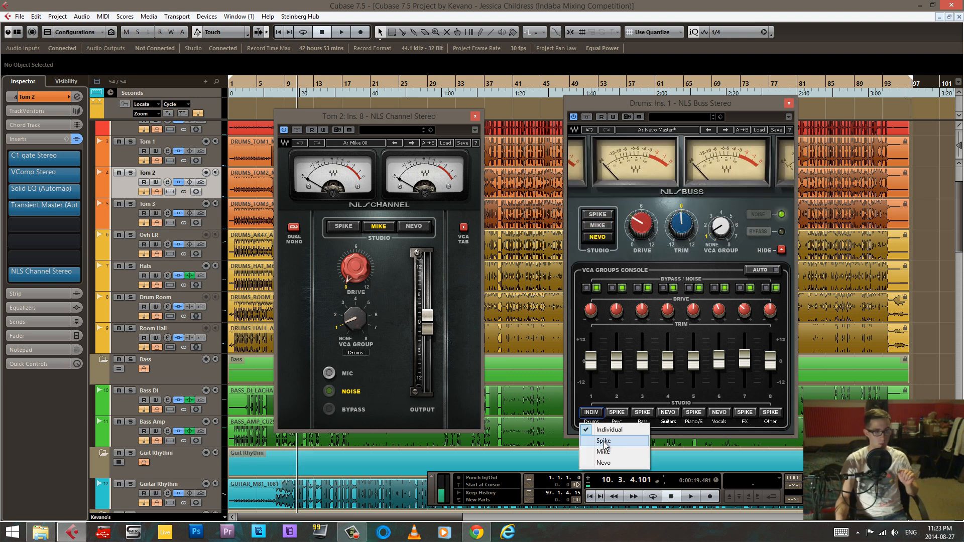
left_click(601, 453)
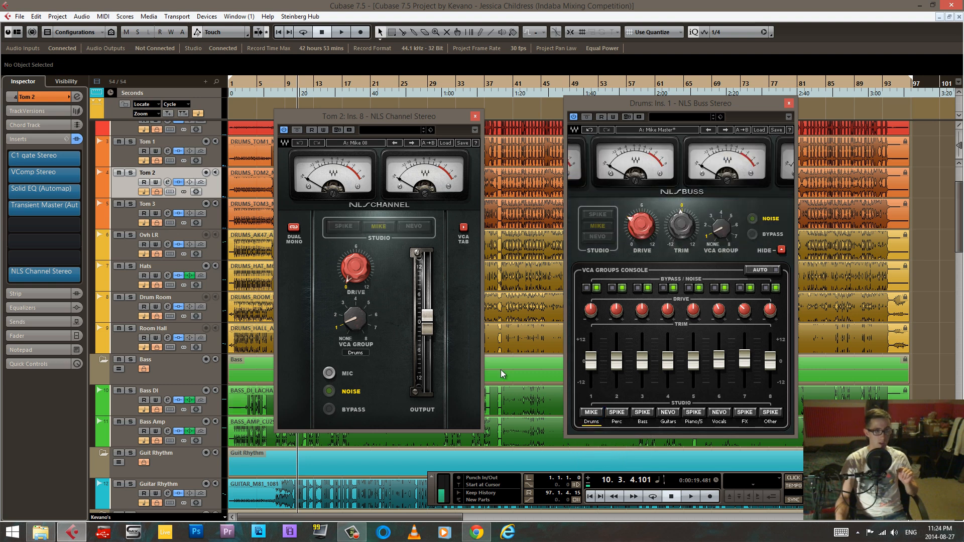
left_click(603, 416)
left_click(606, 442)
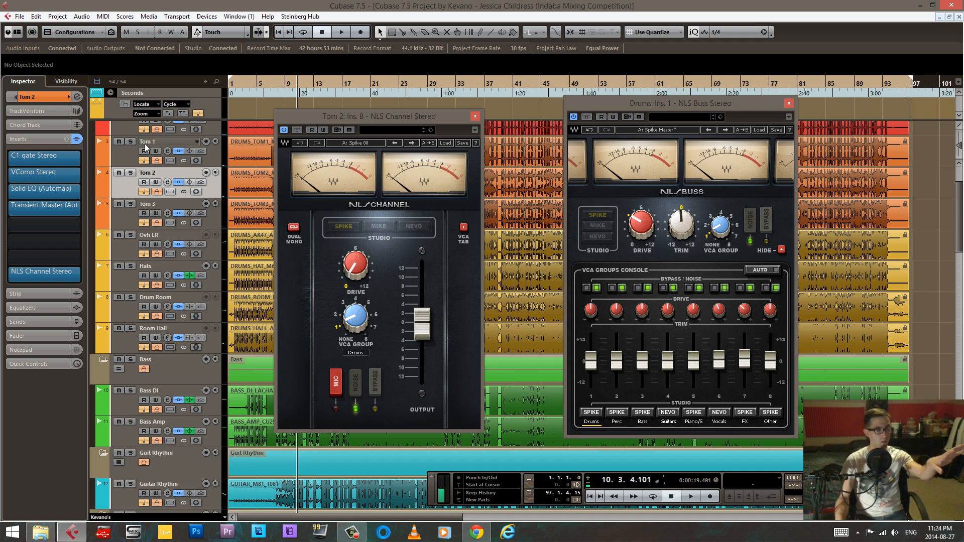
left_click(475, 116)
Step: Check the NLS Buss on the Toms group track and close its window
scroll(338, 338, "down", 15)
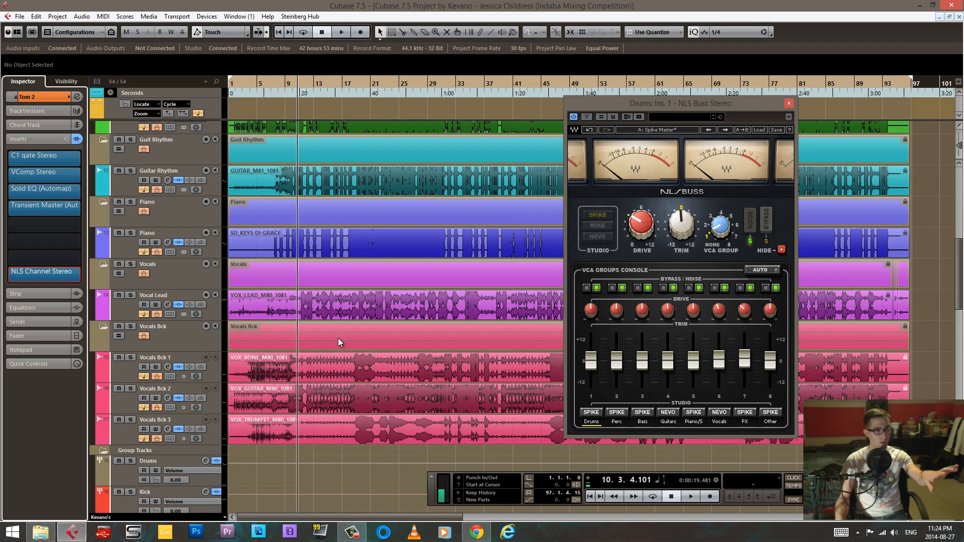
left_click(127, 261)
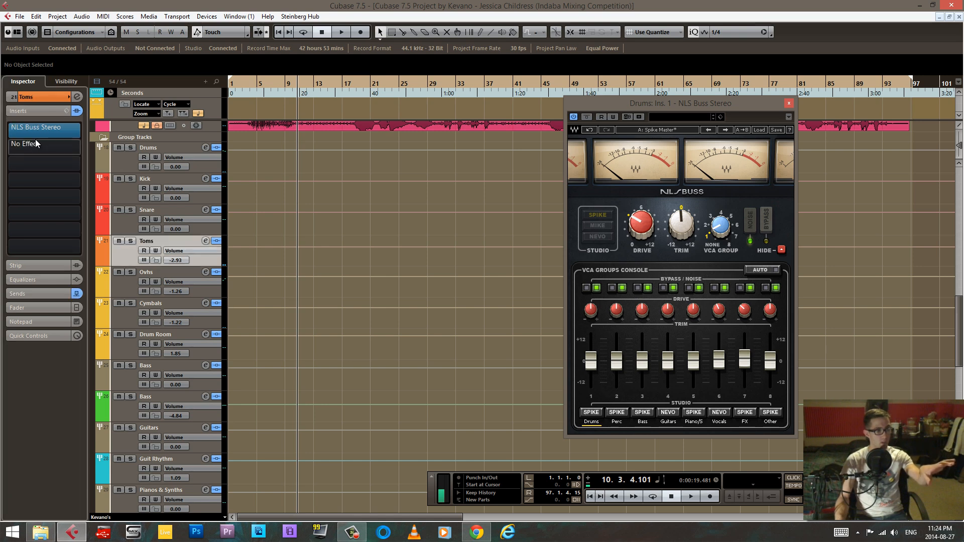
left_click(13, 128)
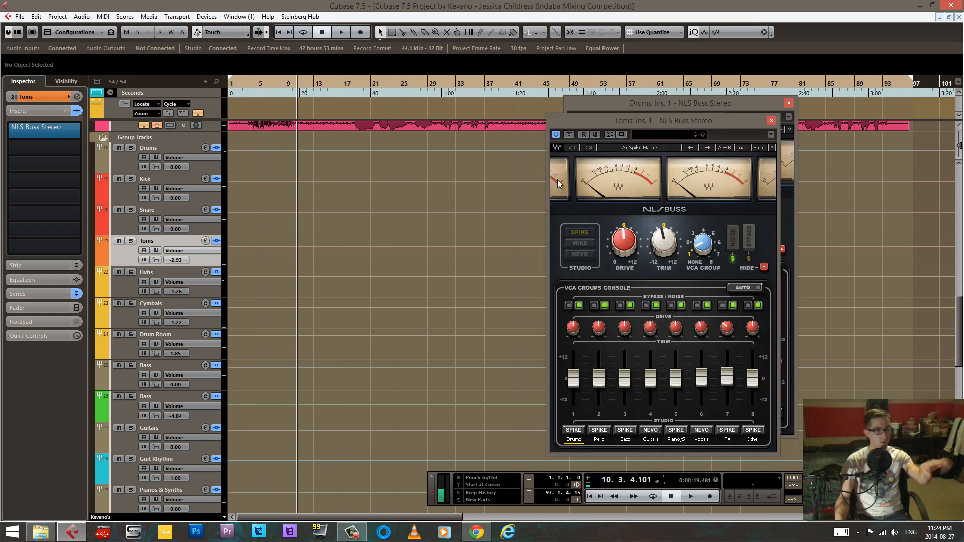
left_click(770, 122)
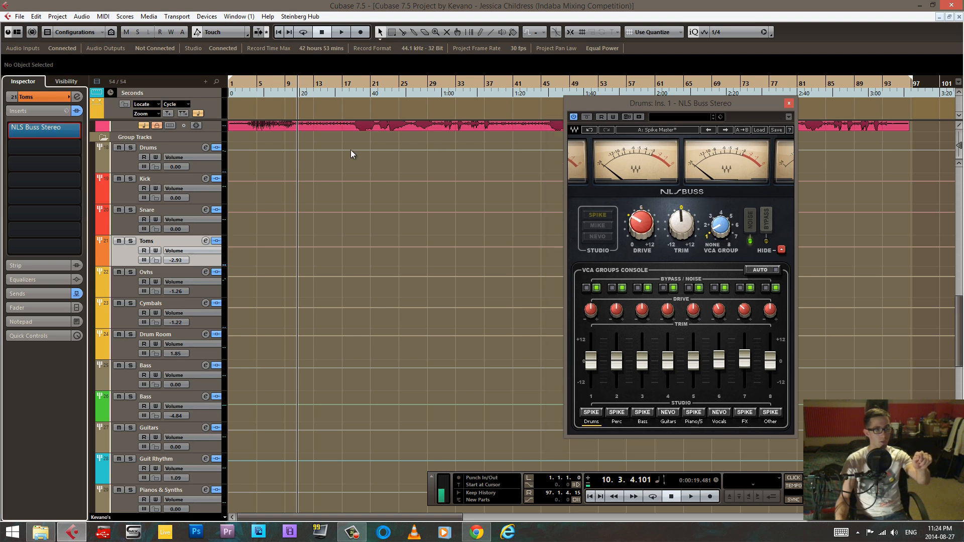
Step: Select the Drums group track, and in its NLS Buss lower the Drive and adjust the Trim to -0.4
left_click(122, 166)
mouse_move(642, 237)
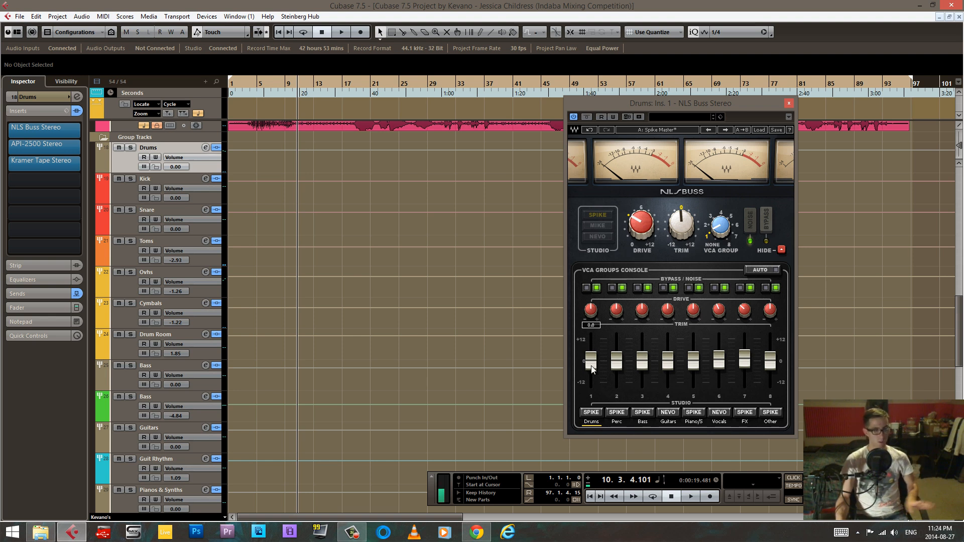
left_click_drag(718, 99, 632, 103)
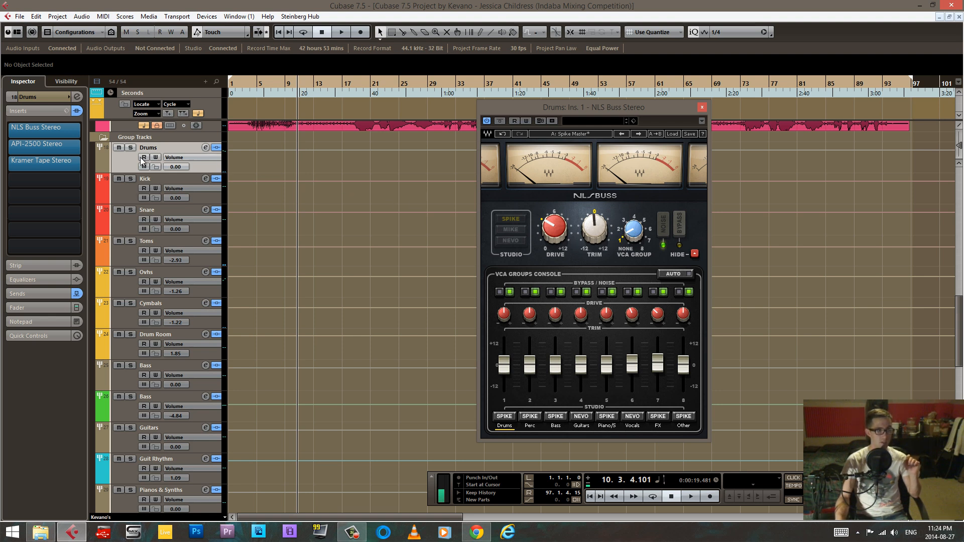
mouse_move(639, 237)
left_mouse_down()
mouse_move(619, 234)
mouse_move(625, 226)
mouse_move(620, 242)
left_mouse_up()
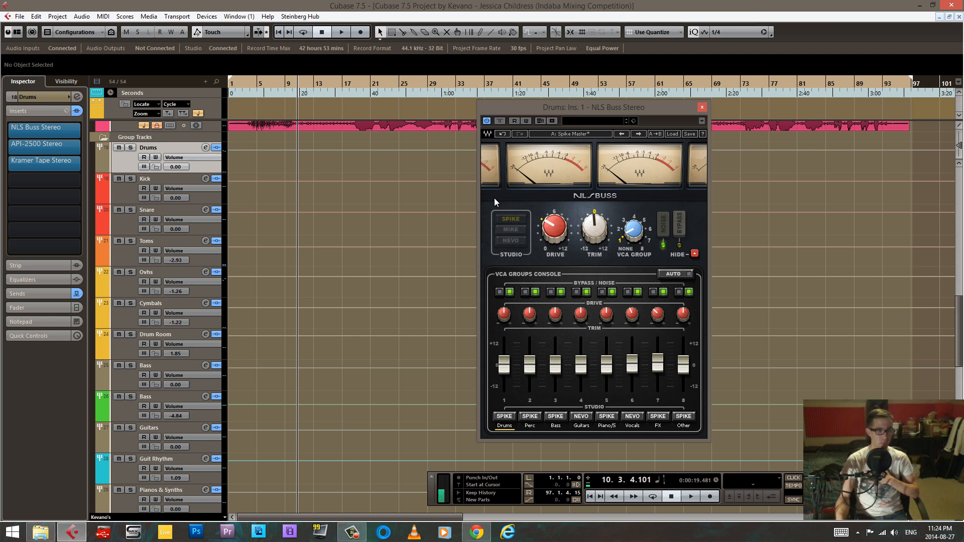
left_click_drag(554, 227, 557, 294)
left_click_drag(556, 239, 556, 276)
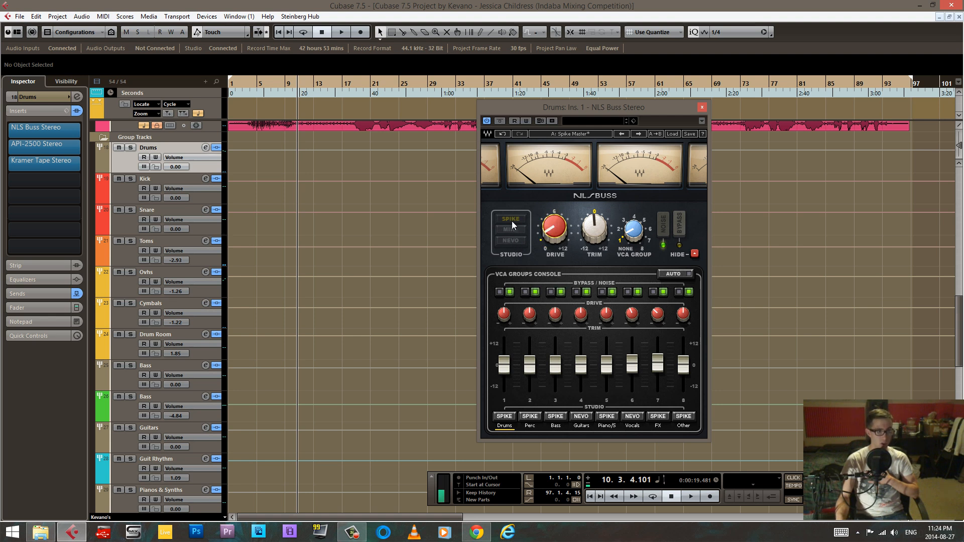
left_click_drag(596, 224, 596, 226)
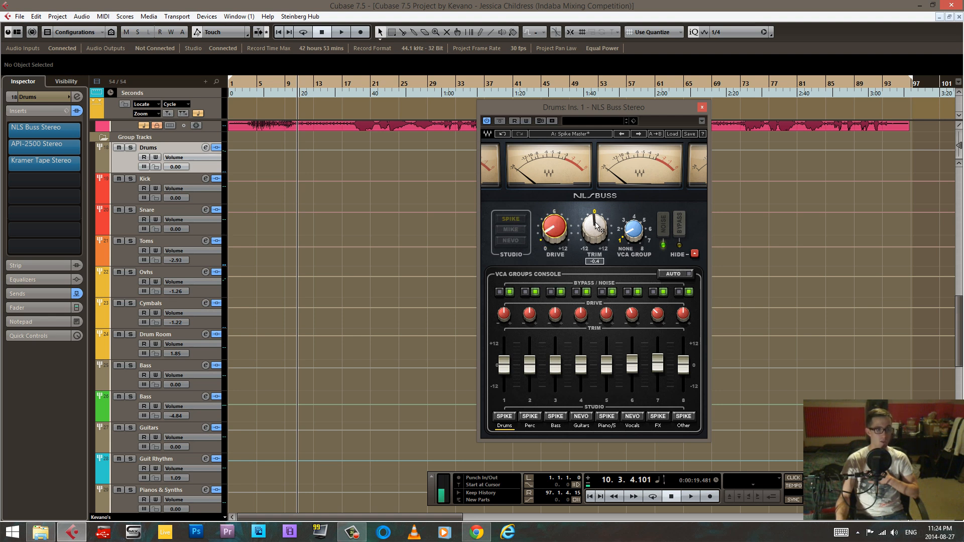
Step: Check the Kick group's inserts and view the NLS Channel on the Vocals Bck 1 track, closing its window
left_click(133, 189)
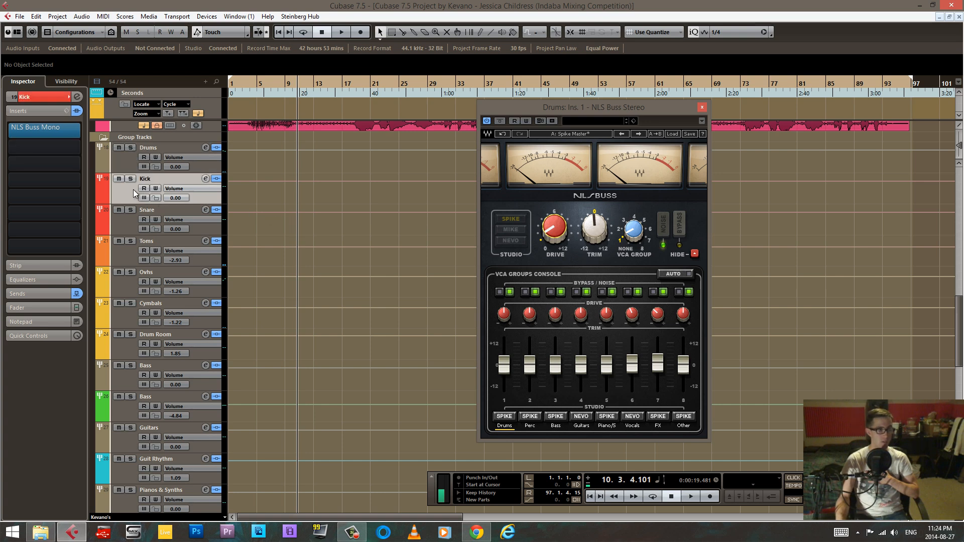
scroll(269, 186, "up", 4)
left_click(128, 216)
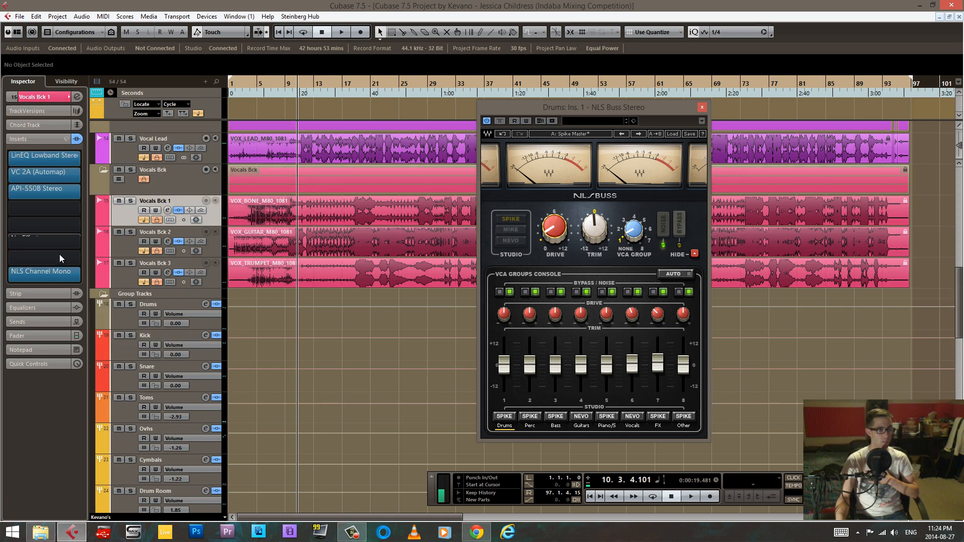
left_click(59, 272)
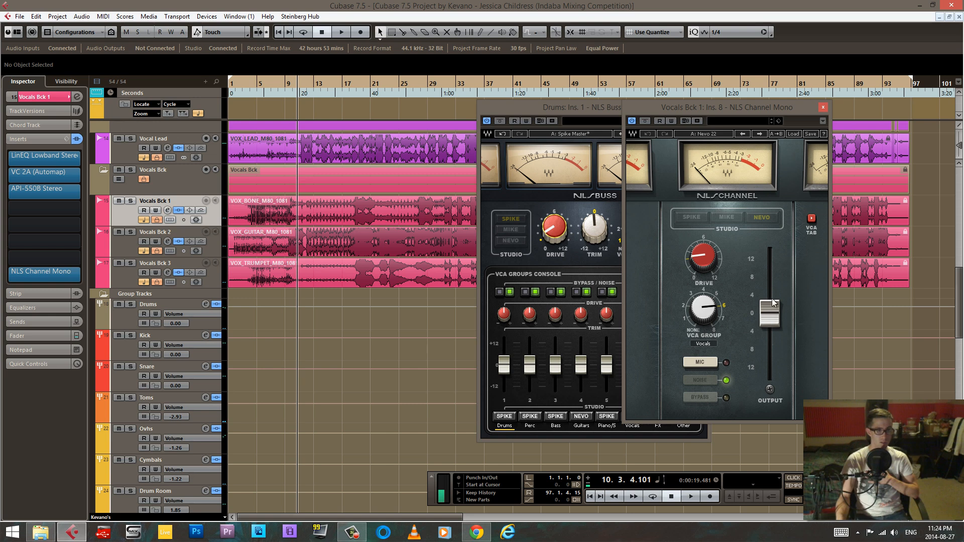
left_click(824, 108)
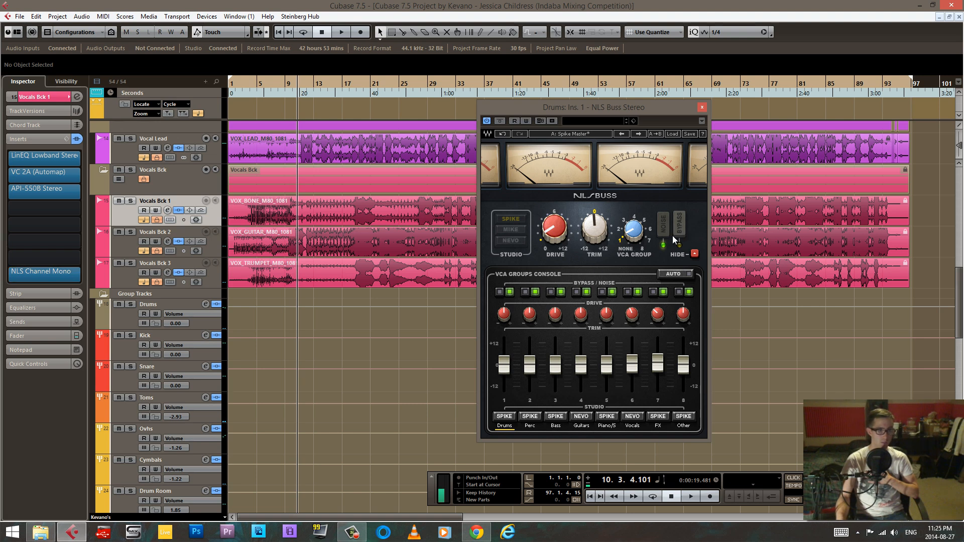
Step: Toggle the noise off and on and the bypass on and off for the Drums VCA group
left_click(662, 226)
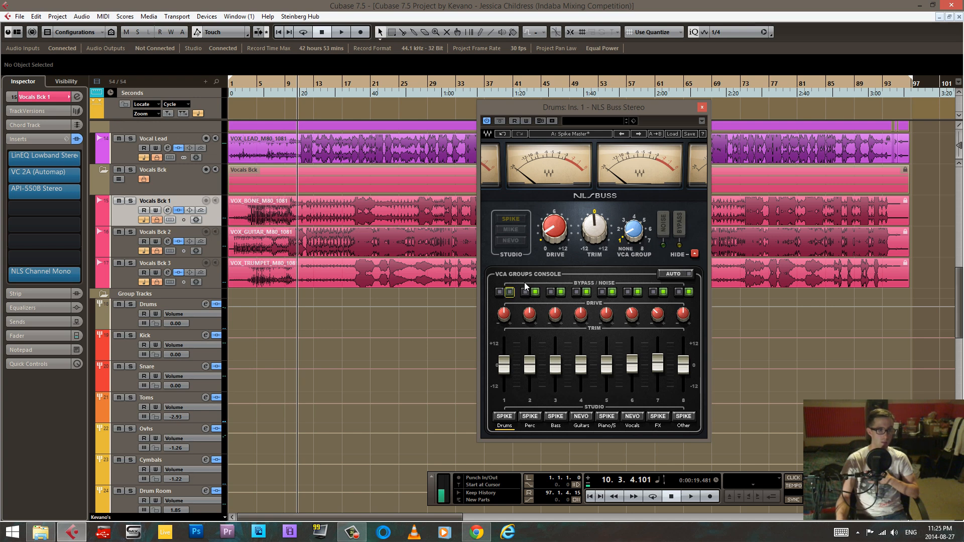
left_click(510, 293)
left_click(500, 292)
left_click(500, 292)
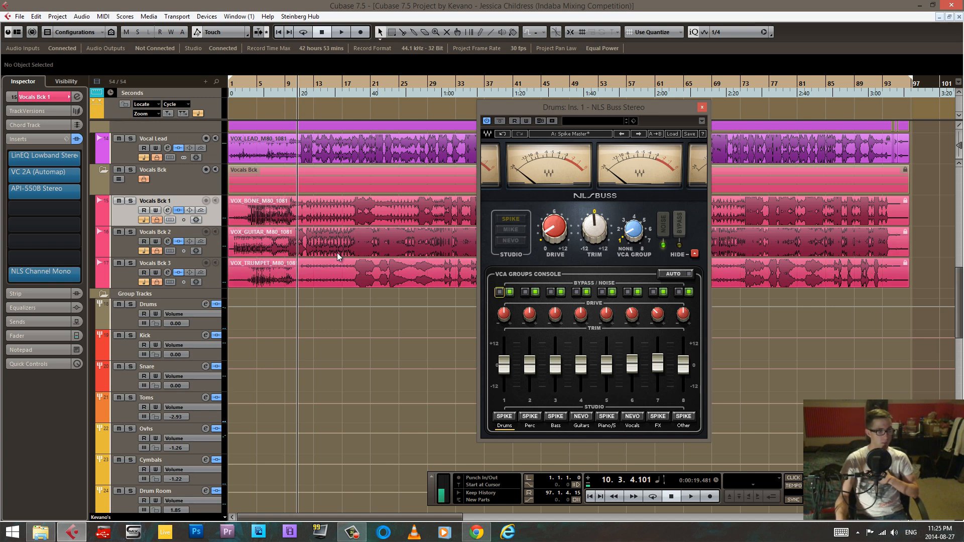
Step: Check the Hats track's inserts, and view the Kick group's NLS Buss beside the Drums group's before closing it
scroll(316, 305, "up", 5)
left_click(126, 208)
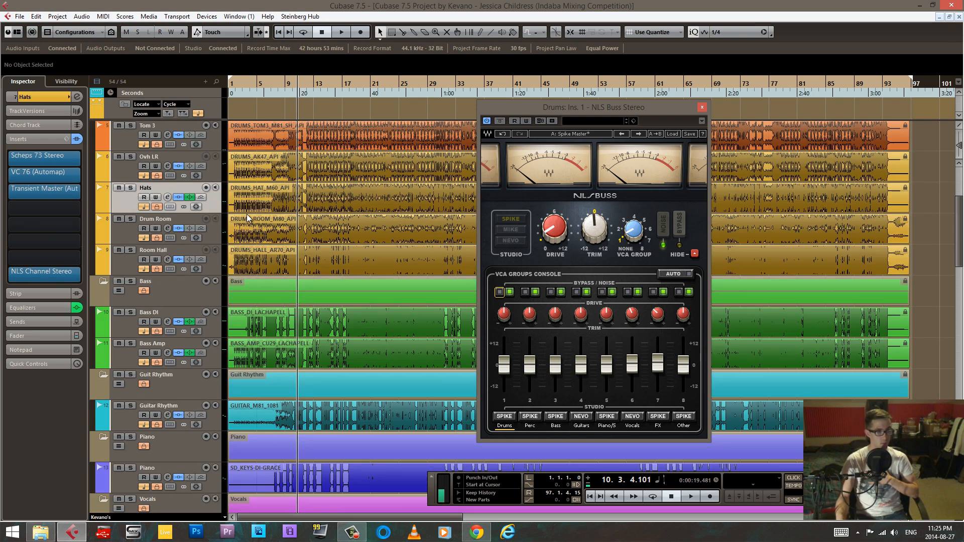
scroll(246, 214, "down", 5)
scroll(196, 309, "down", 2)
left_click(131, 280)
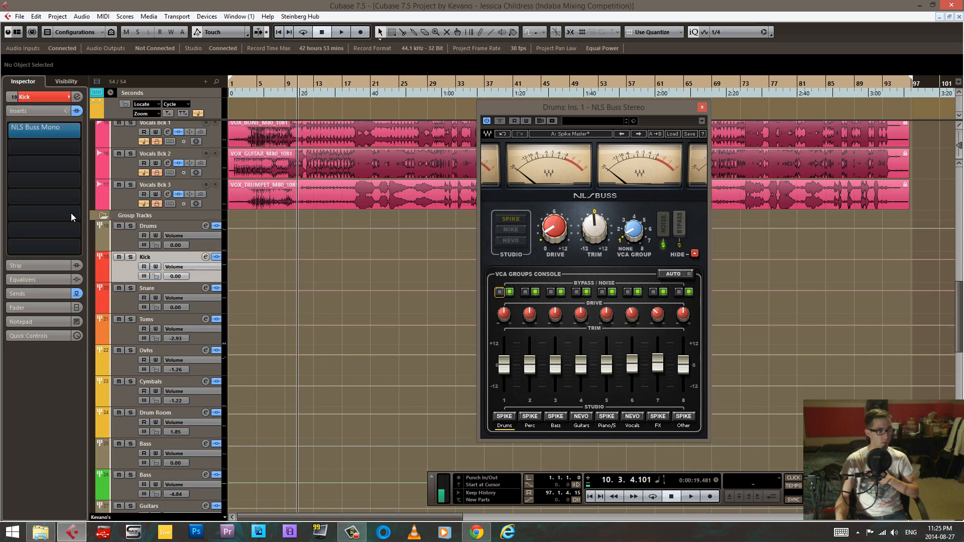
left_click(63, 131)
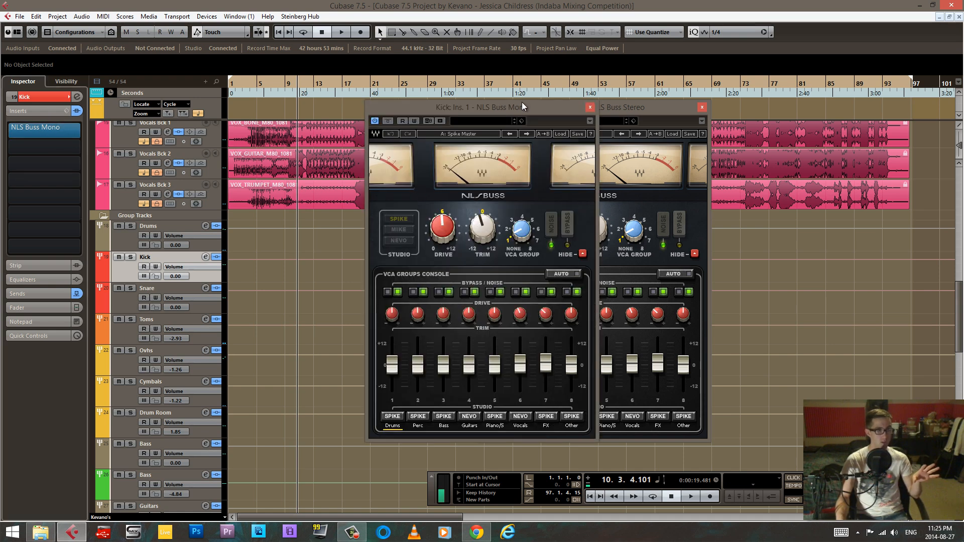
left_click_drag(522, 101, 449, 104)
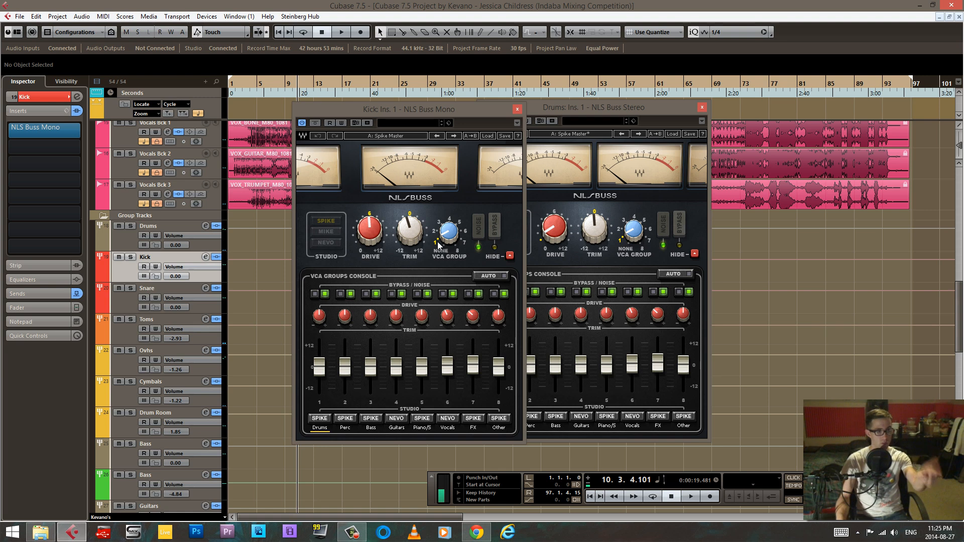
left_click(518, 109)
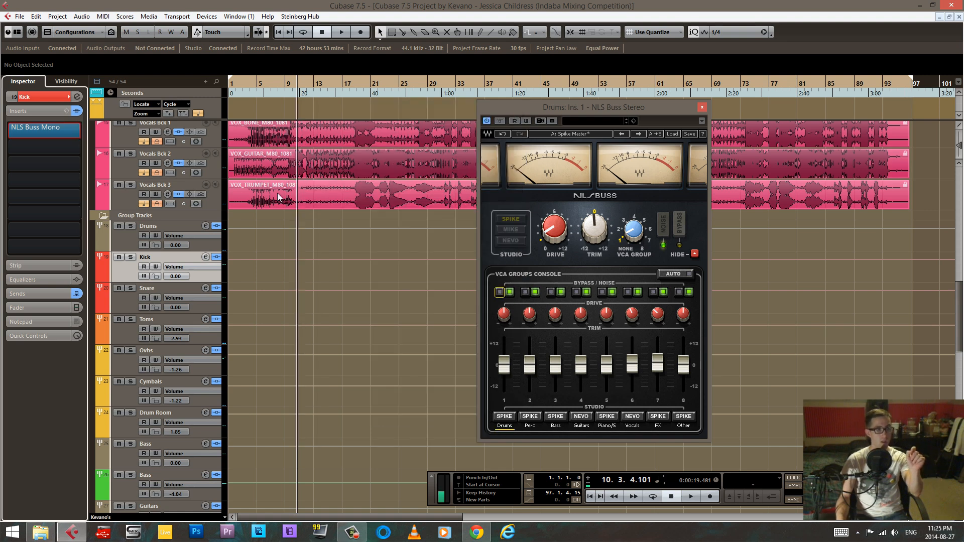
Step: Select the Drums group, look over the audio tracks above it, and close its NLS Buss after another look
left_click(125, 246)
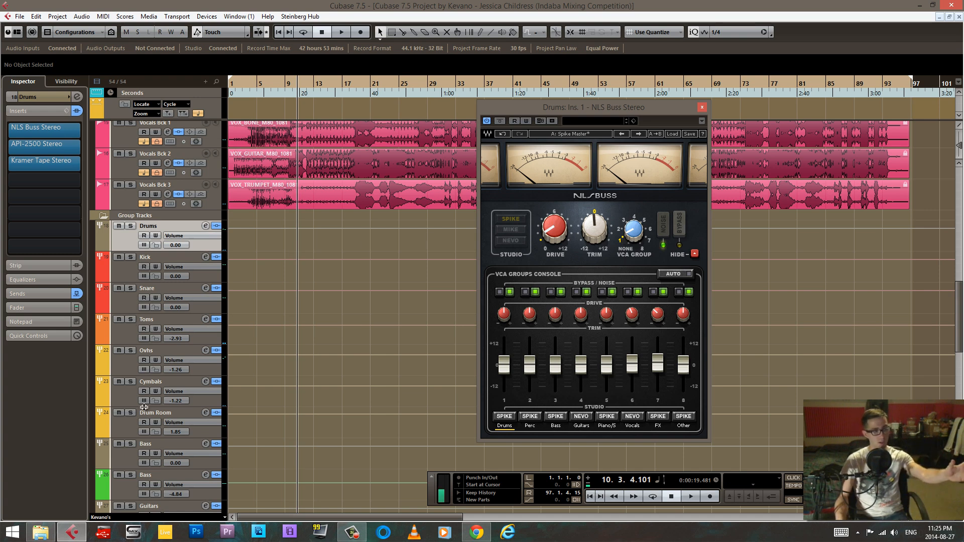
scroll(324, 279, "up", 5)
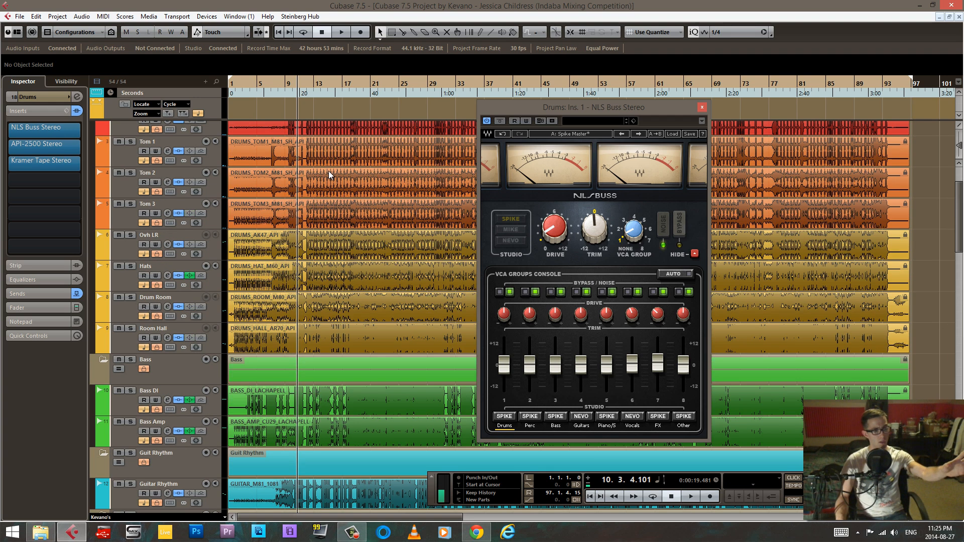
scroll(328, 171, "down", 5)
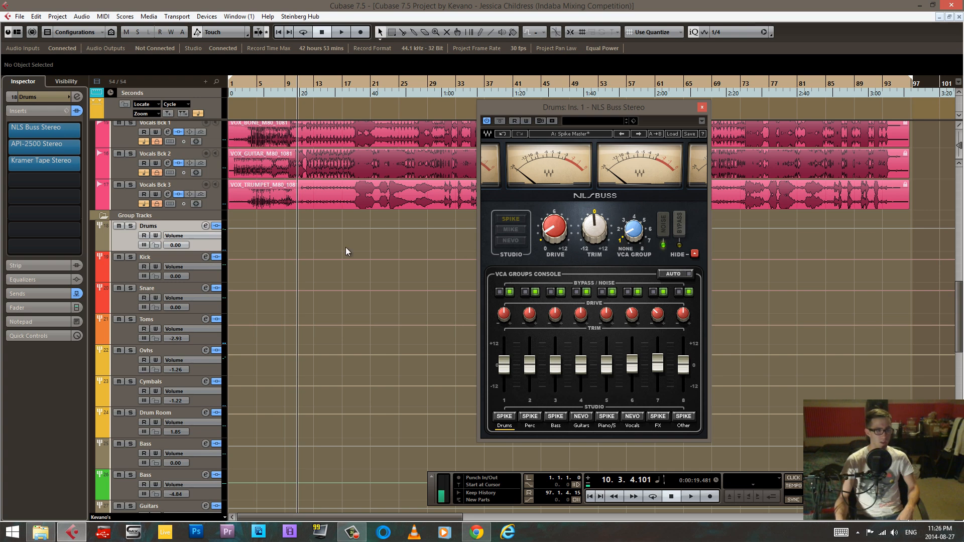
left_click(701, 108)
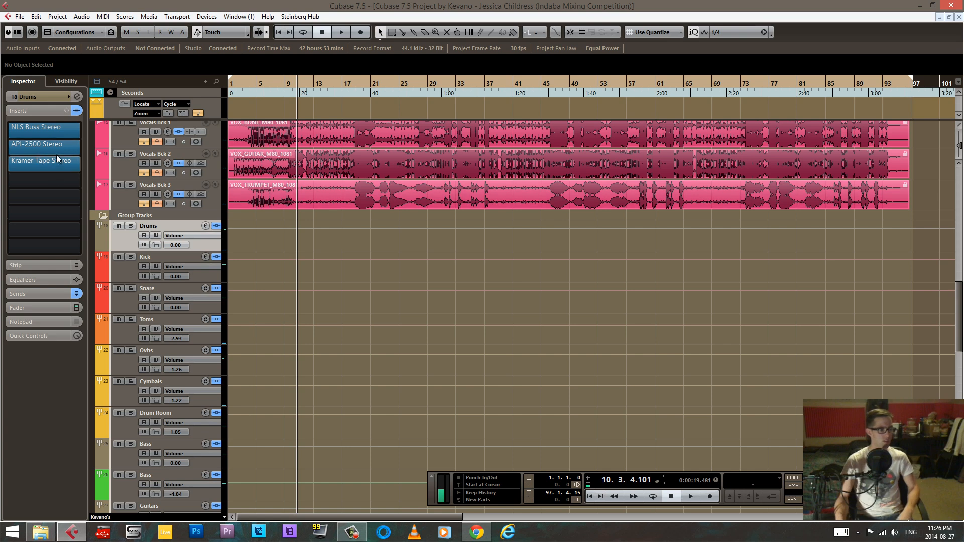
left_click(55, 132)
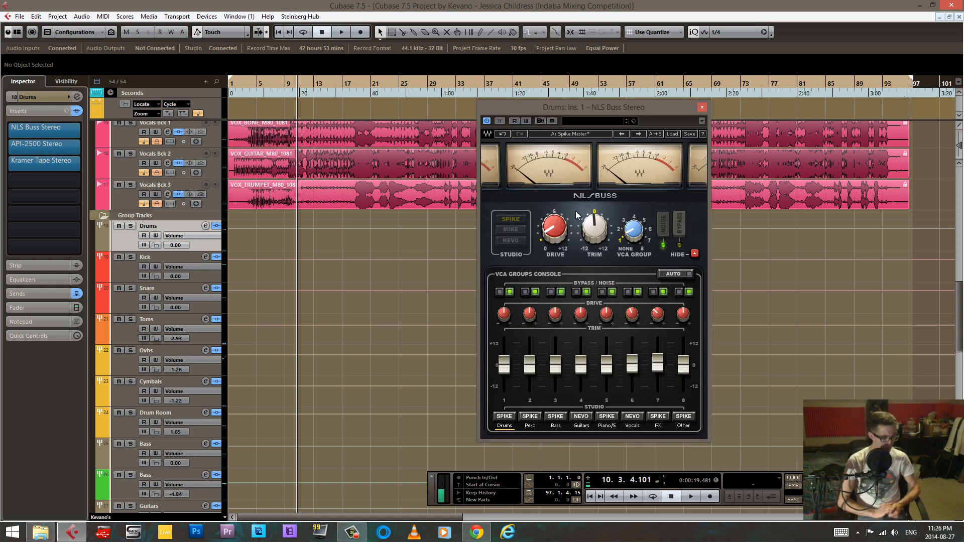
left_click(701, 107)
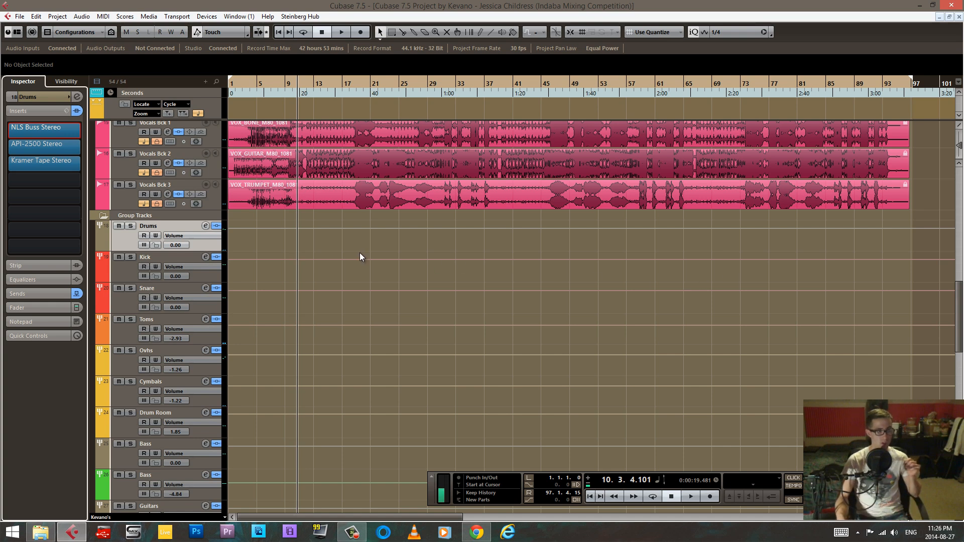
Step: Open the NLS user guide from the Drums group's NLS Buss and go to the Session Setup section on page 5
left_click(73, 131)
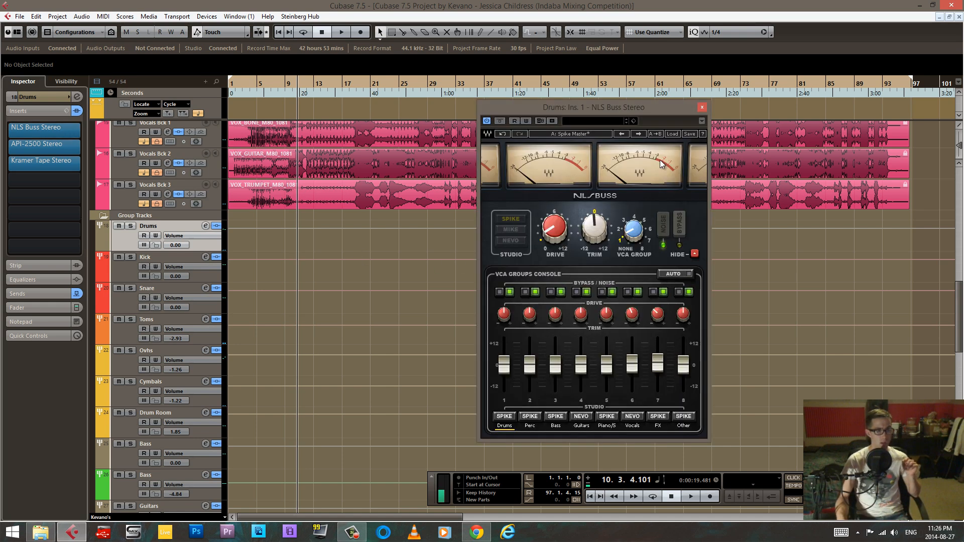
left_click(702, 135)
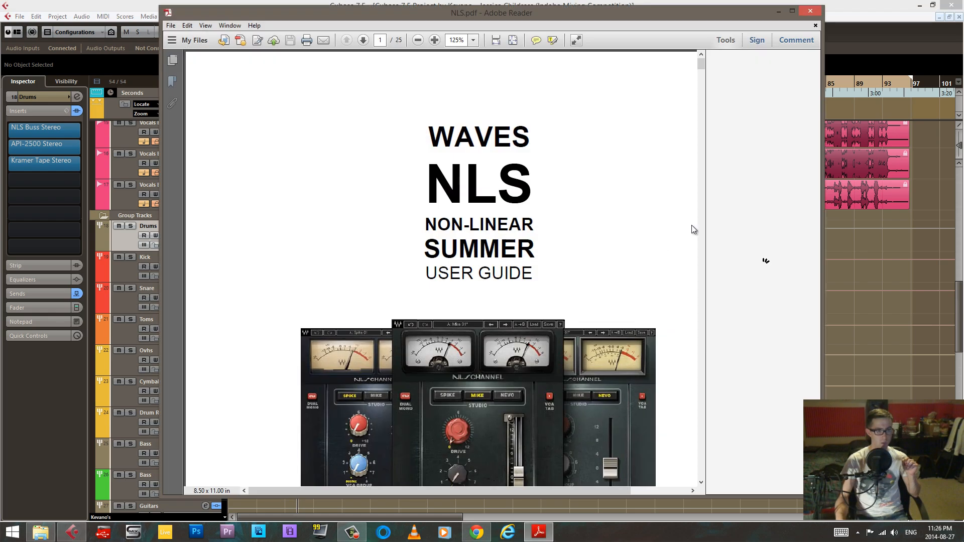
left_click_drag(701, 67, 694, 142)
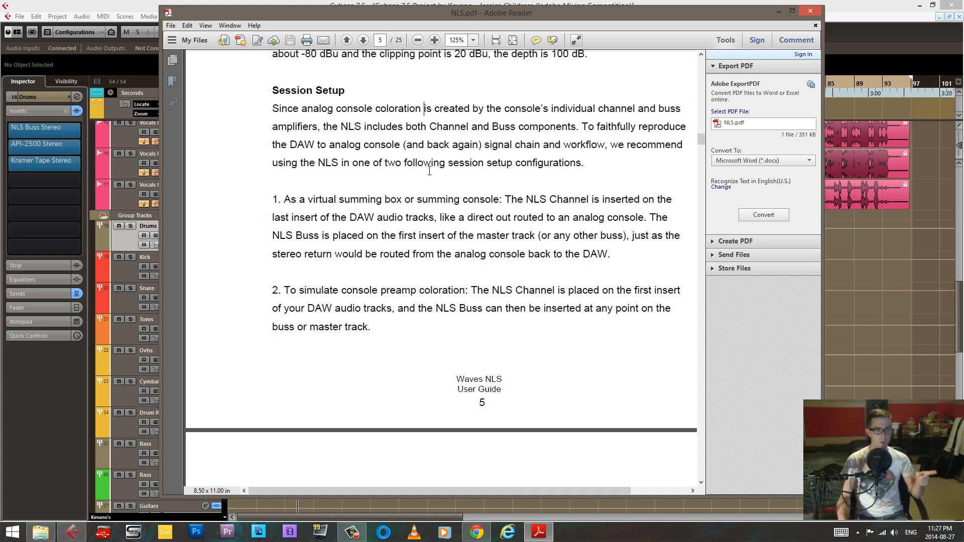
Step: Highlight the virtual summing wording in option 1 of Session Setup, clear the highlight, and switch back to Cubase
left_click_drag(307, 199, 410, 200)
left_click(383, 201)
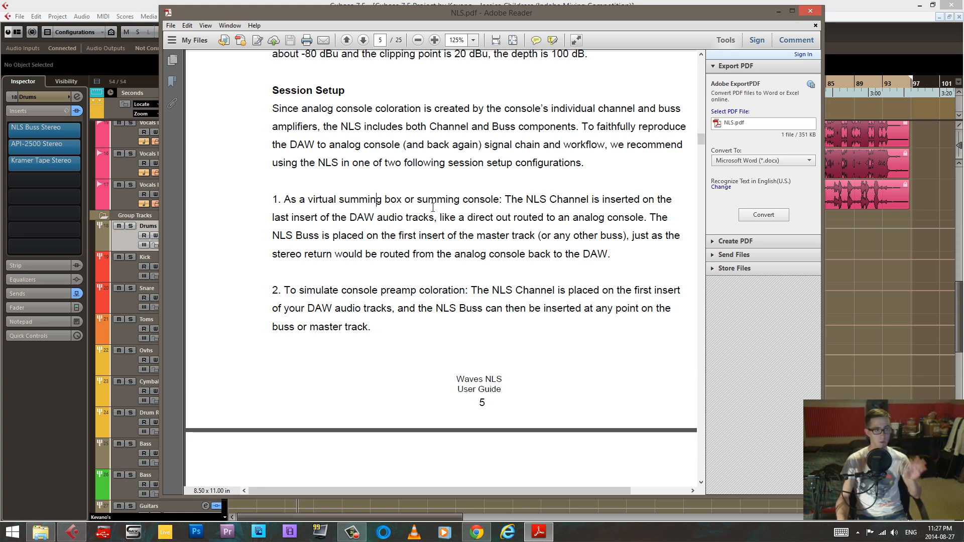
left_click(779, 11)
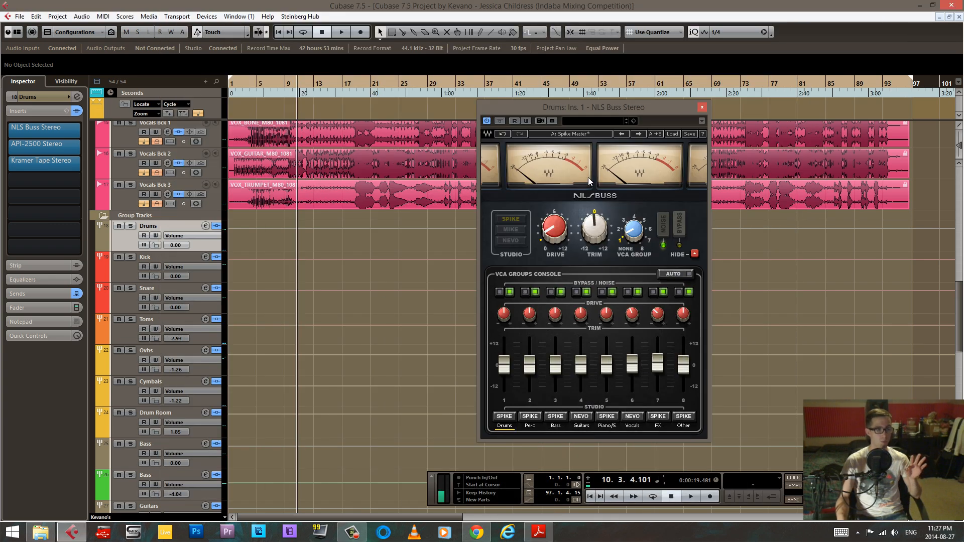
Step: Close the Drums group's NLS Buss, and view the NLS Channel on the Kick audio track's last insert before closing it
left_click(703, 107)
scroll(427, 291, "up", 15)
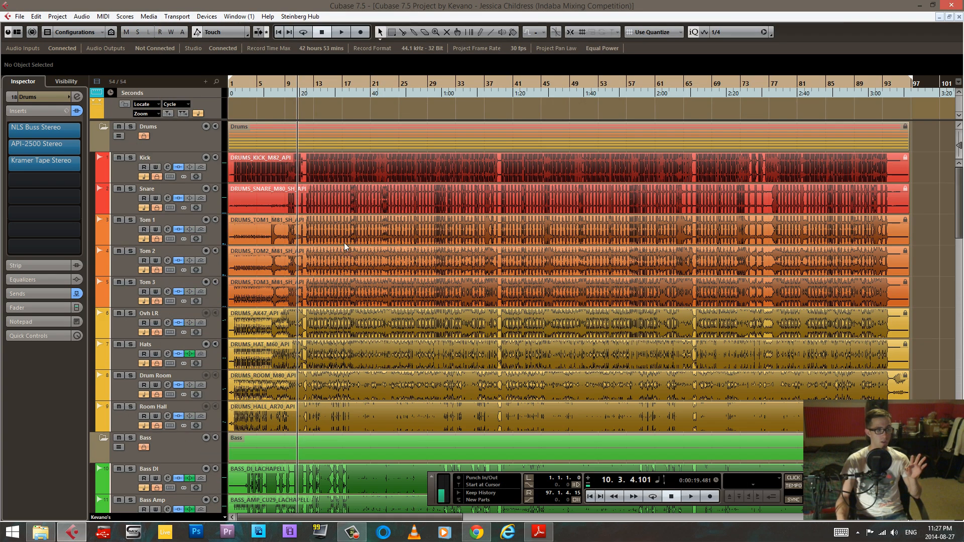
left_click(121, 173)
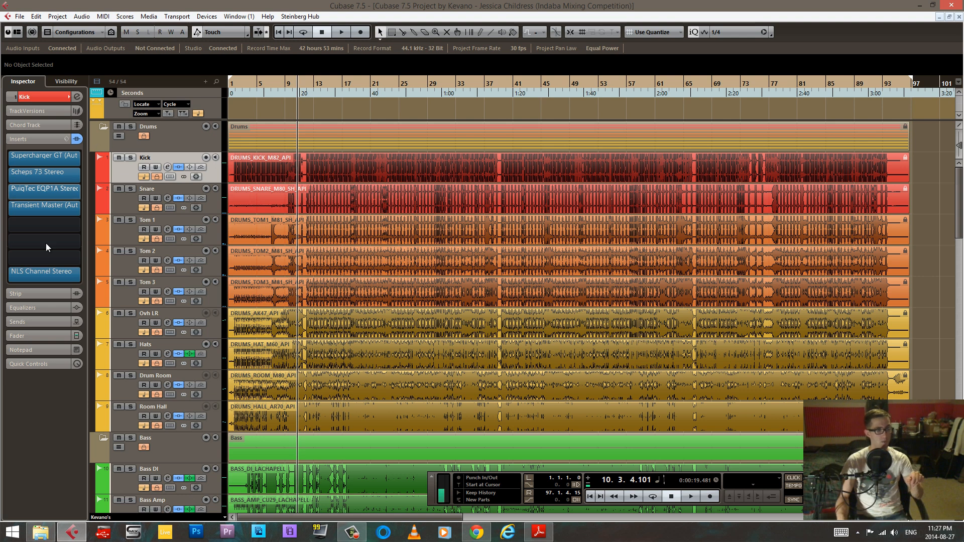
left_click(61, 275)
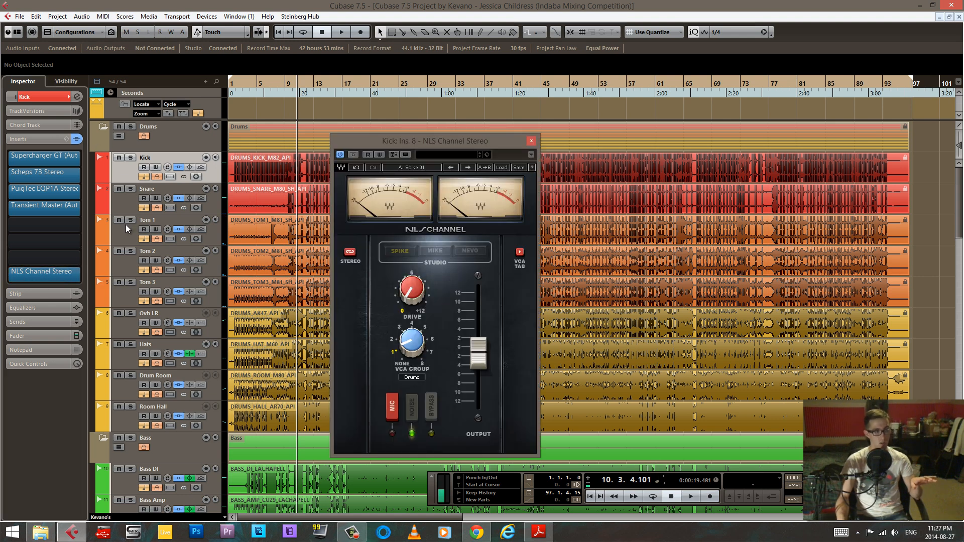
left_click(531, 141)
Step: Switch to the NLS guide, highlight "the master track" in option 1, clear the selection, and return to Cubase
left_click(539, 531)
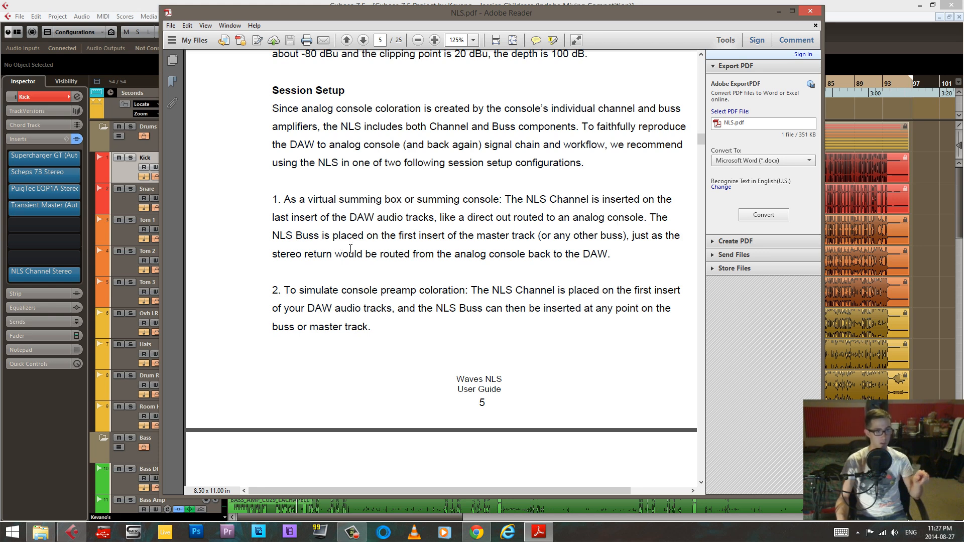
left_click_drag(459, 236, 535, 237)
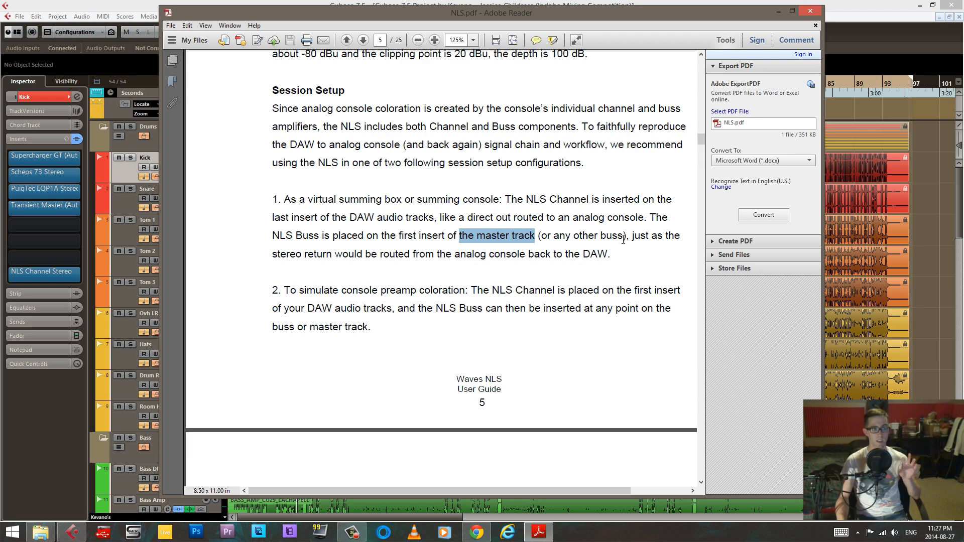
left_click(624, 240)
left_click(780, 11)
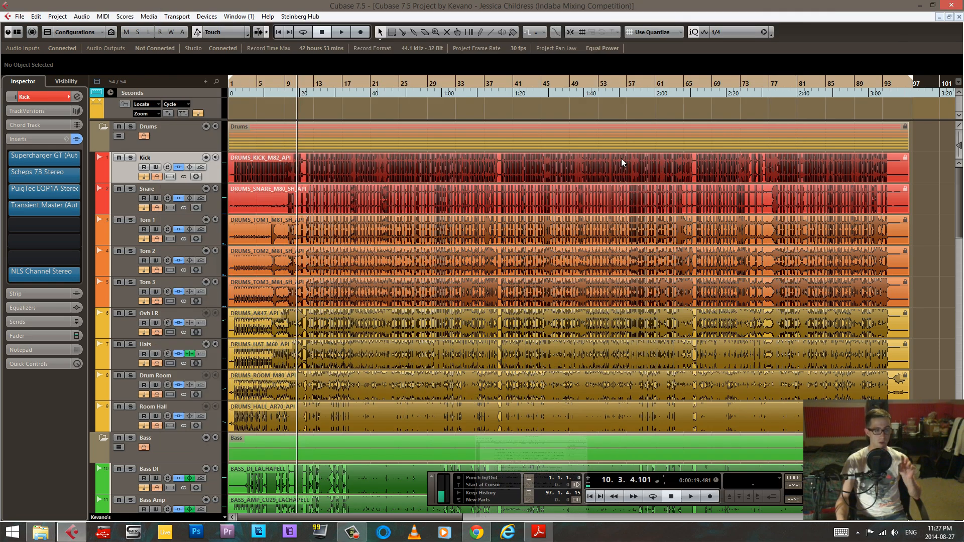
Step: Open the mixer, check the NLS Buss on the first insert of the Monitors 1/2 output, and close the mixer
left_click(572, 209)
scroll(543, 237, "down", 10)
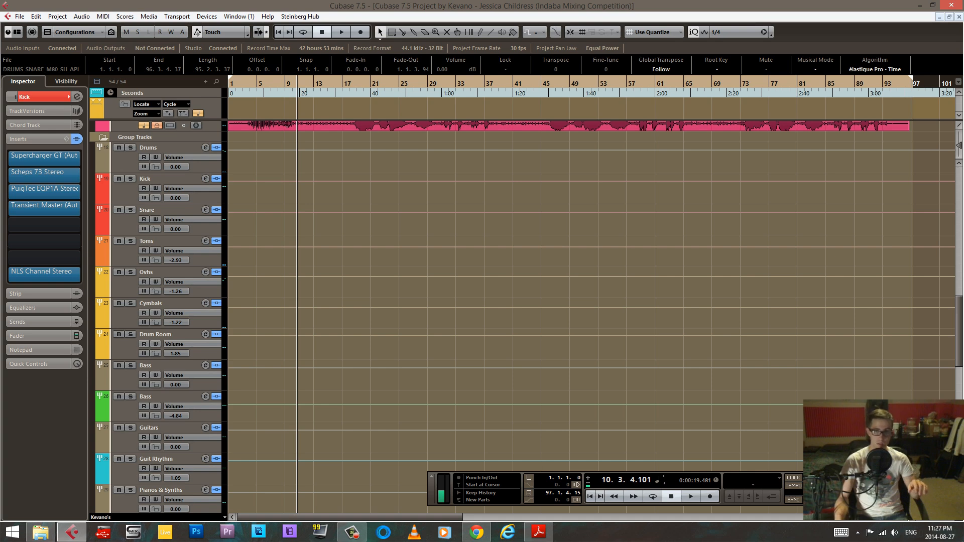
key("F3")
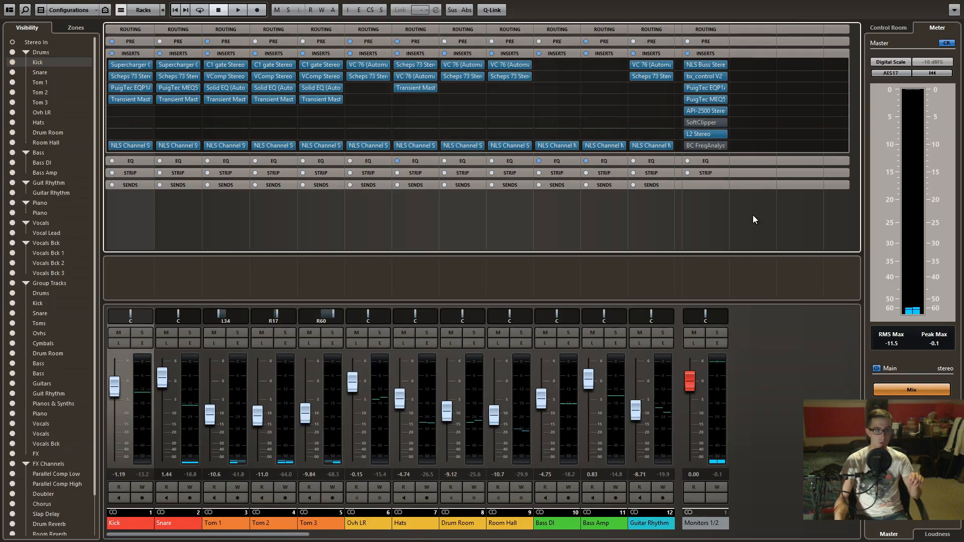
left_click(706, 64)
left_click(858, 110)
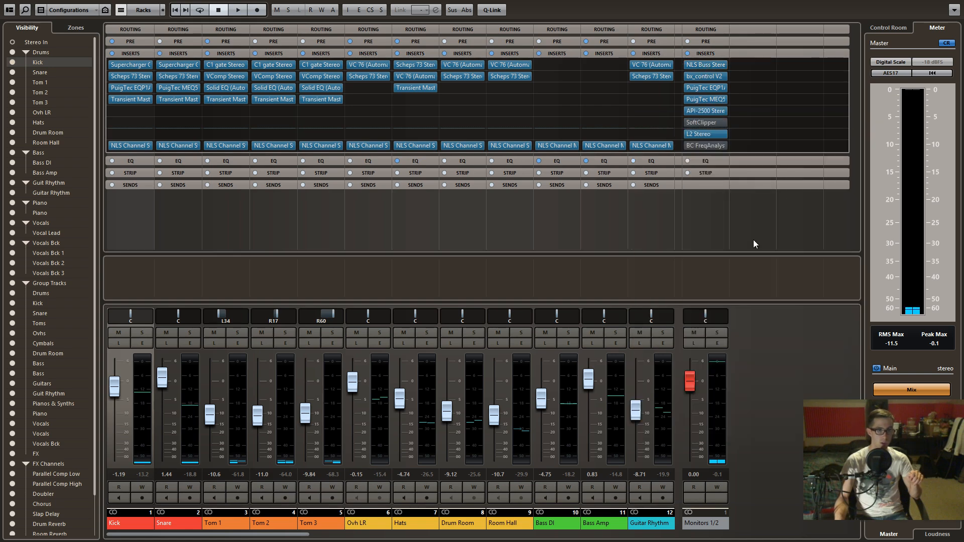
right_click(744, 243)
left_click(786, 267)
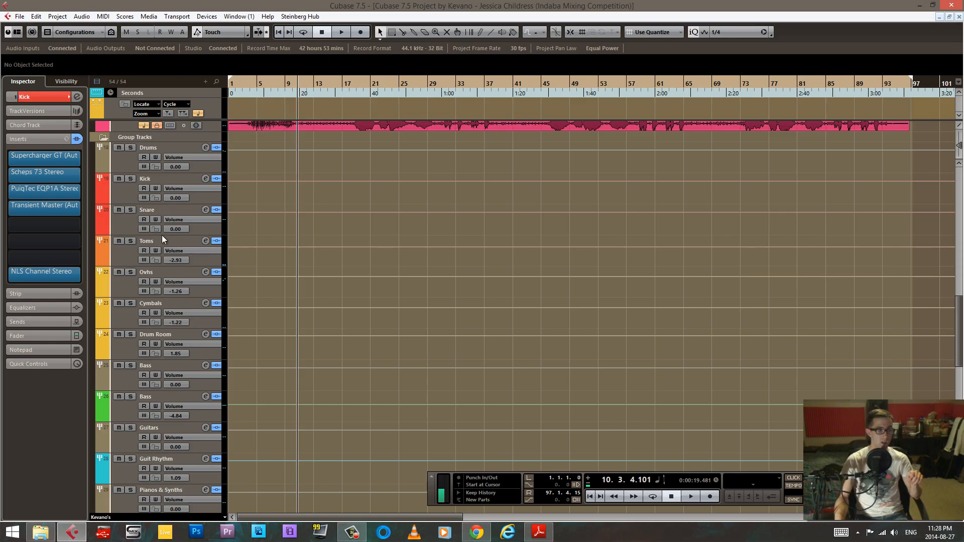
Step: Step through the group tracks from Drums to Guitars to check the NLS Buss on each one's first insert
left_click(123, 156)
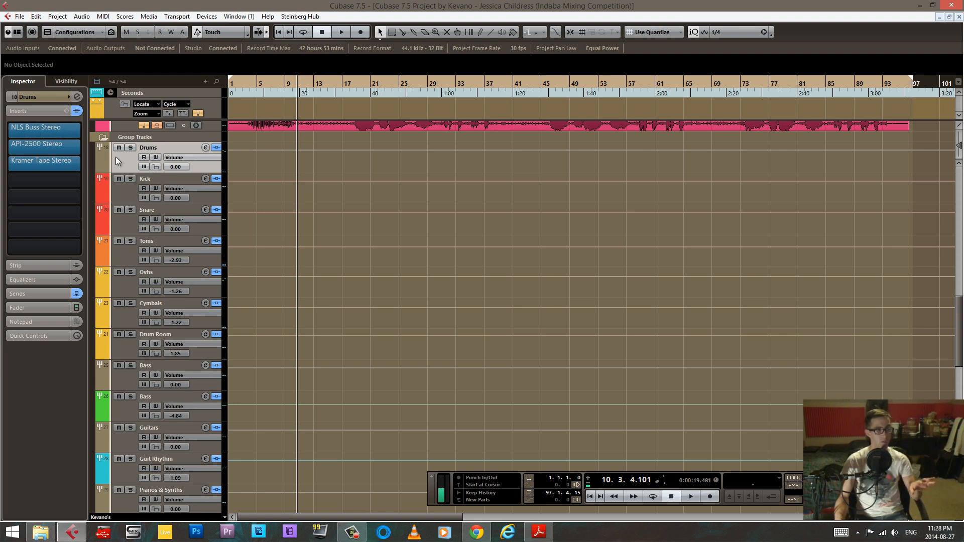
left_click(117, 195)
left_click(127, 224)
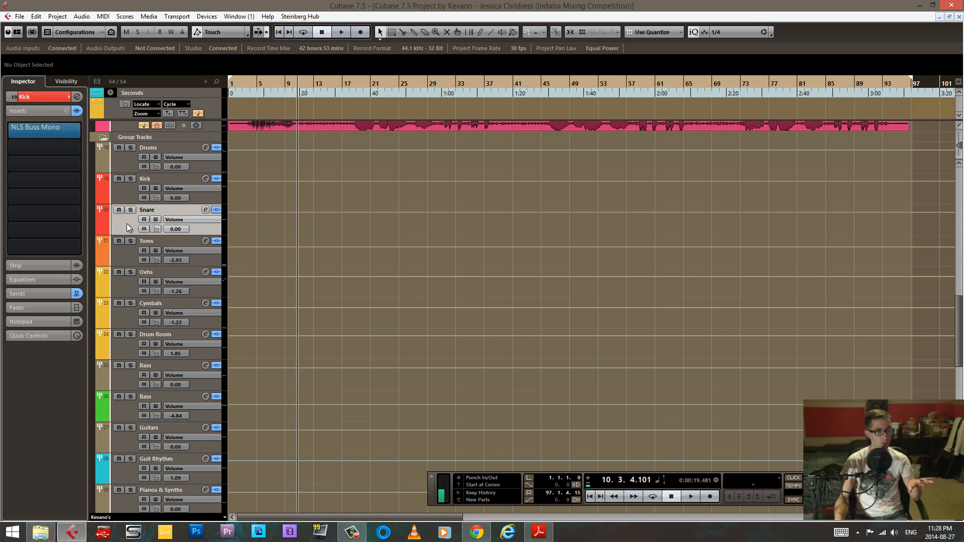
key("Down")
key("Down")
key("Down")
key("Down")
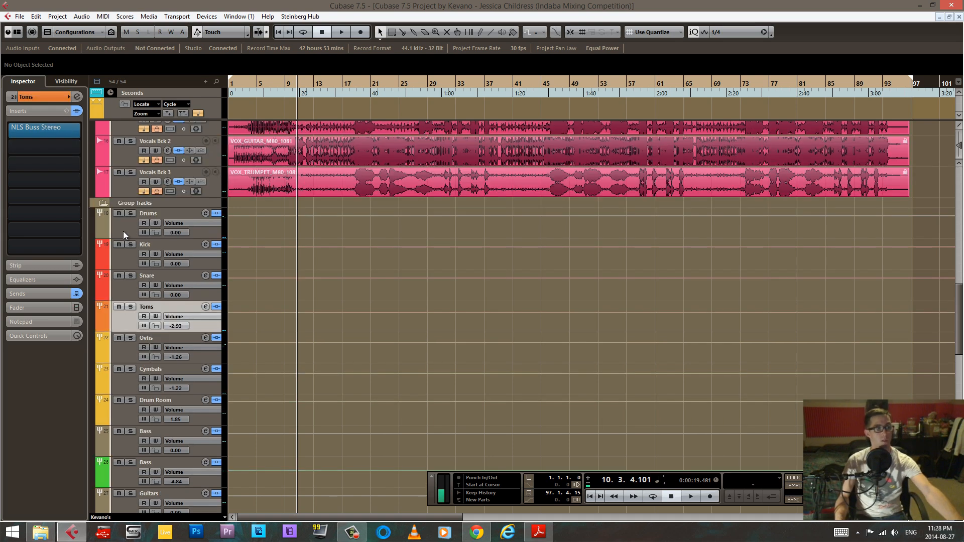
key("Down")
key("Down")
key("Down")
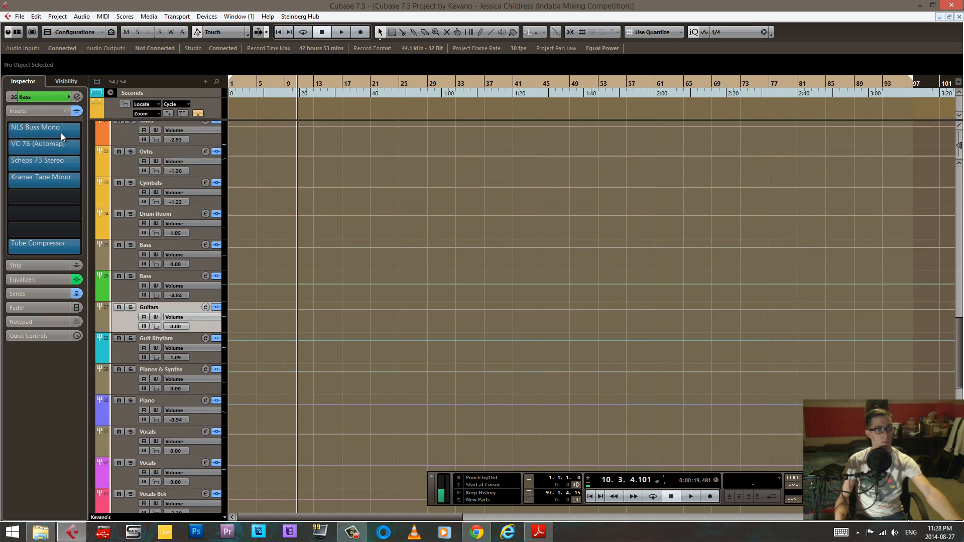
scroll(256, 220, "up", 5)
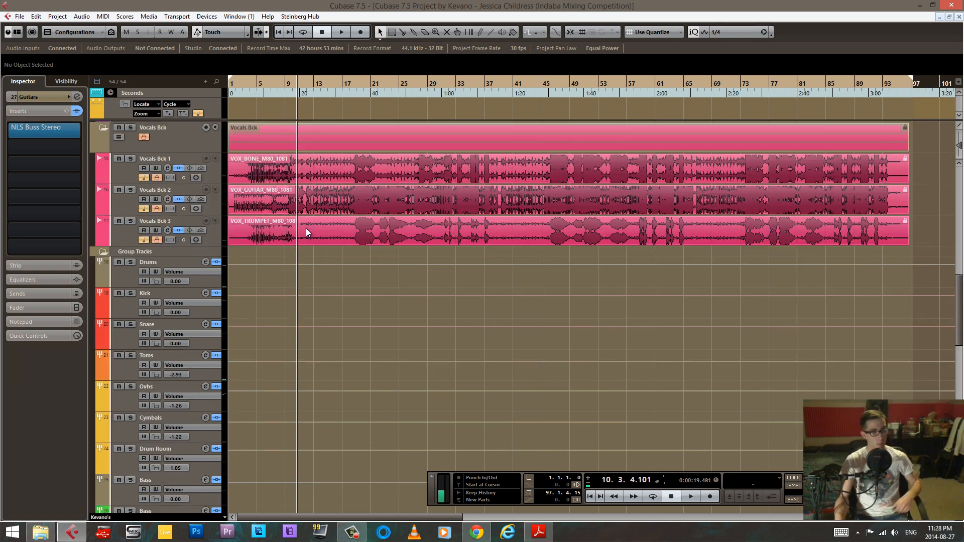
Step: Select the Drums group, review option 1 of Session Setup in the NLS guide, and return to Cubase
left_click(131, 271)
left_click(537, 530)
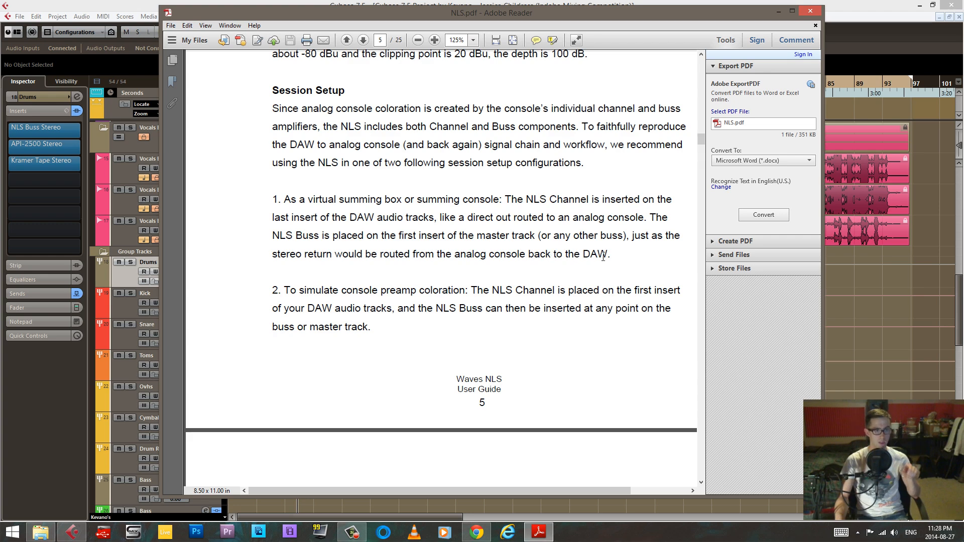
left_click(779, 11)
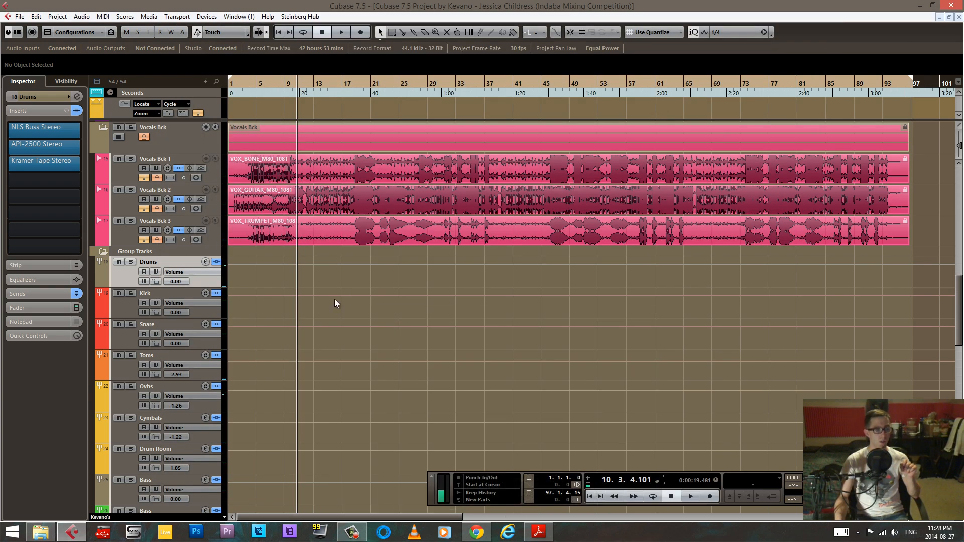
Step: Select the Kick audio track and open the NLS Channel on its last insert
scroll(327, 296, "up", 5)
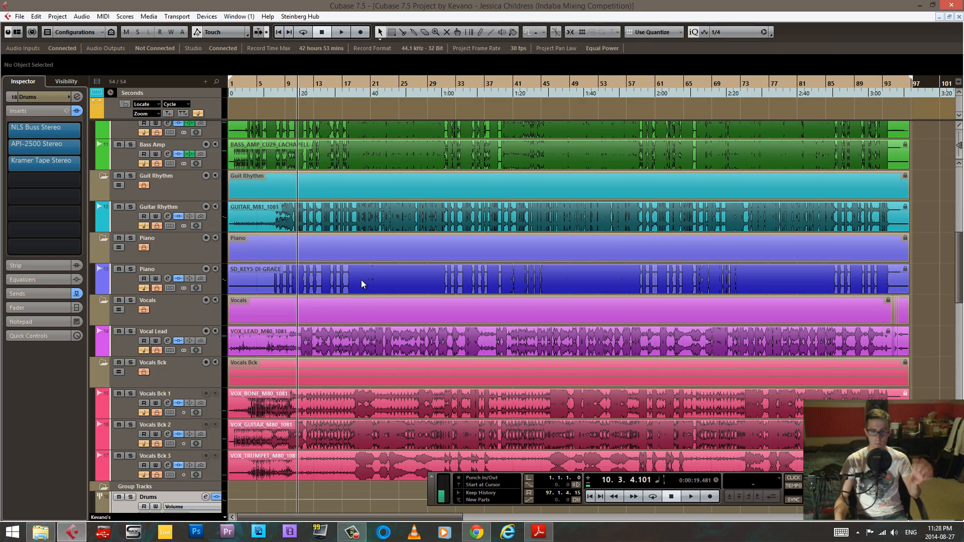
scroll(357, 270, "up", 10)
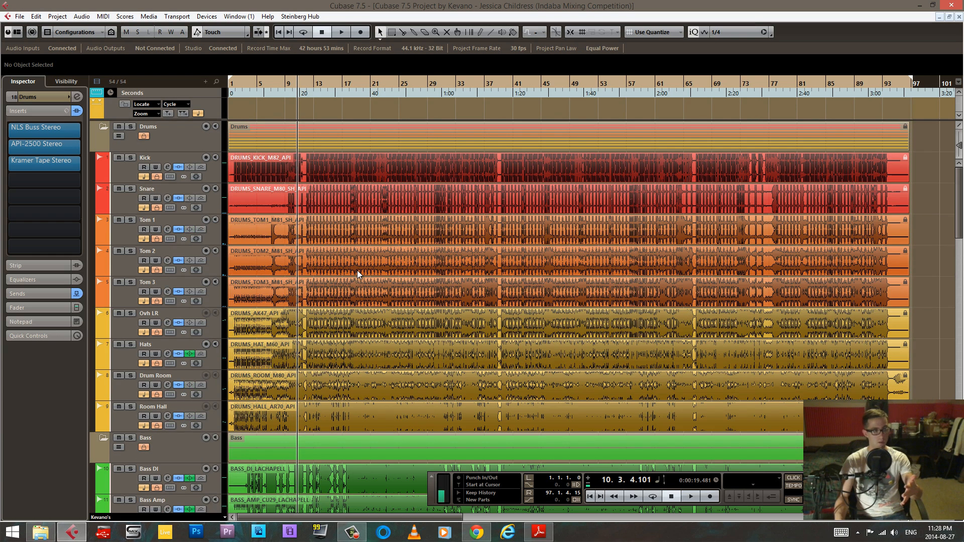
left_click(129, 170)
left_click(60, 274)
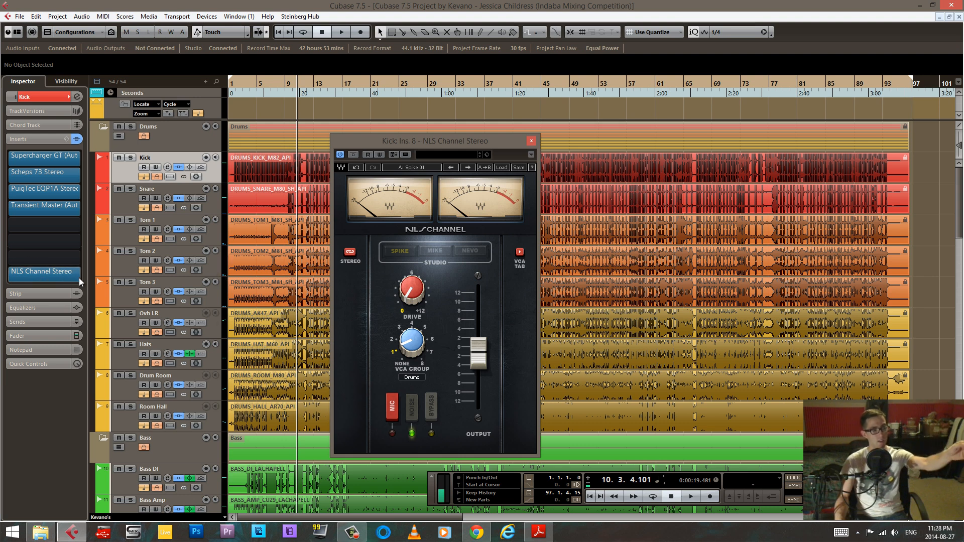
left_click(288, 321)
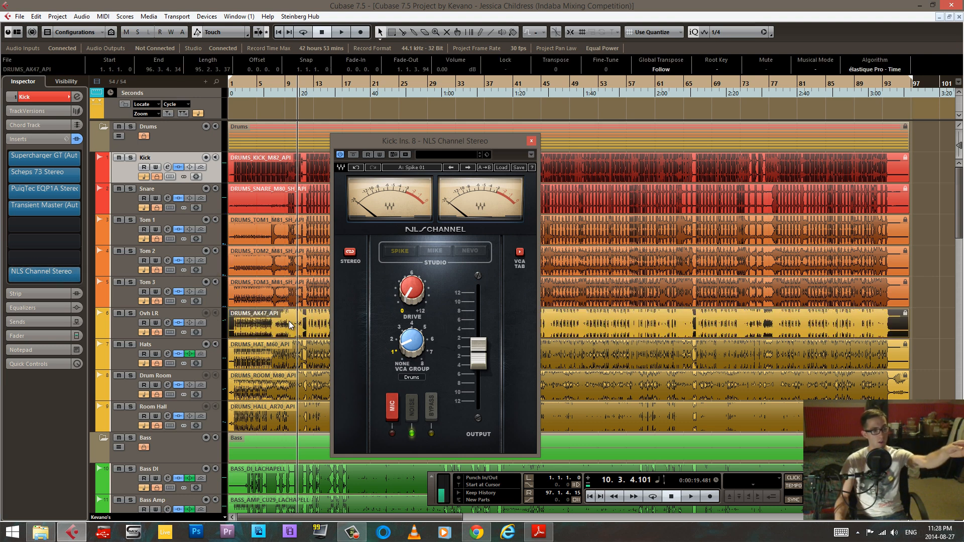
Step: View the Toms group's NLS Buss beside the Kick track's NLS Channel, and close both plug-ins
scroll(288, 321, "down", 15)
left_click(131, 254)
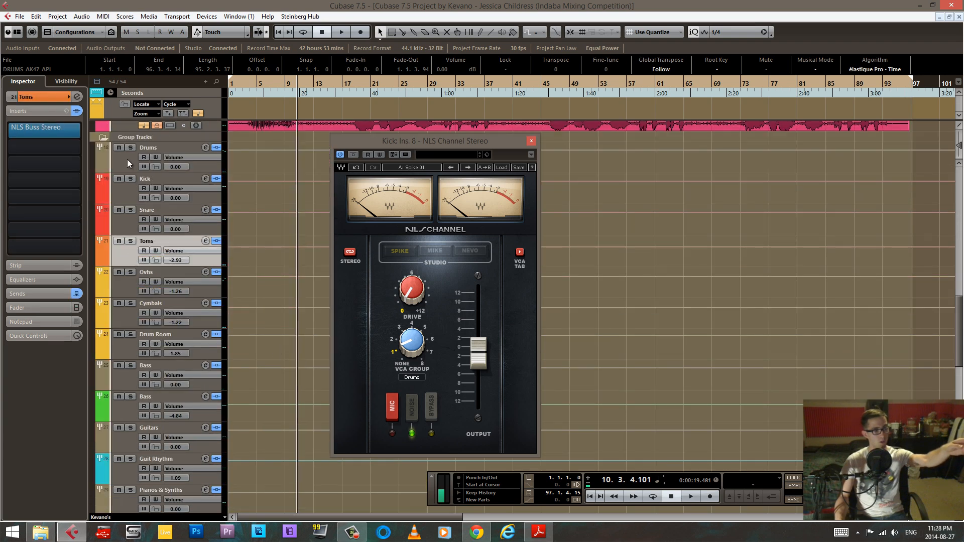
left_click(44, 127)
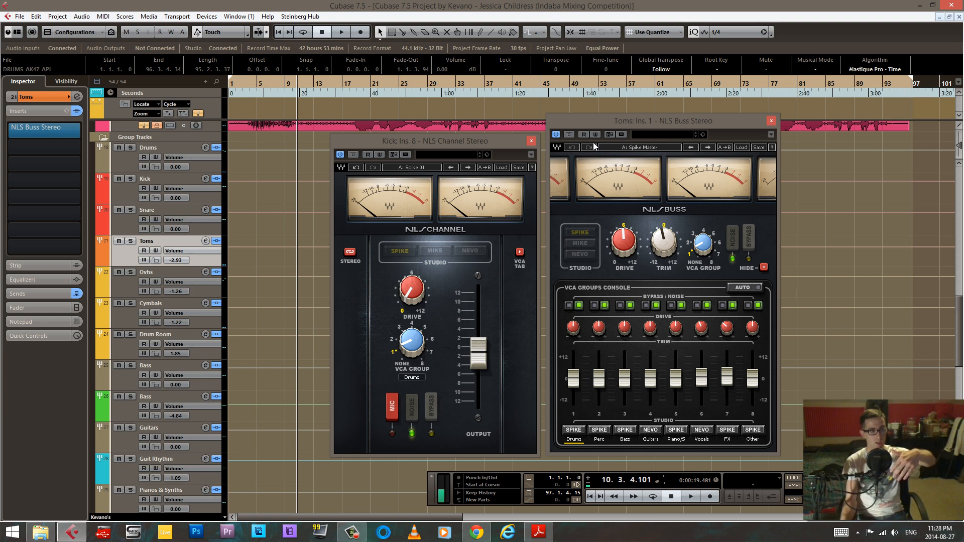
left_click(63, 132)
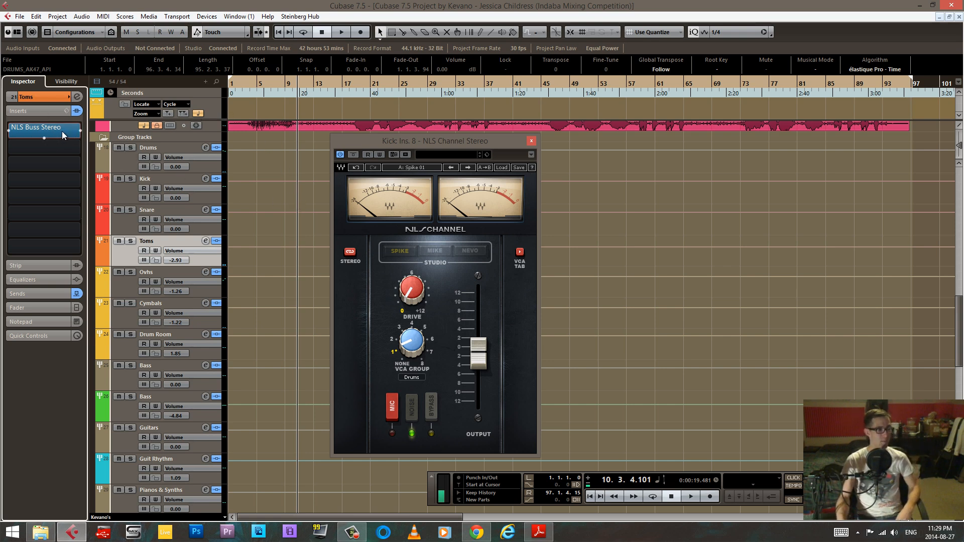
left_click(63, 134)
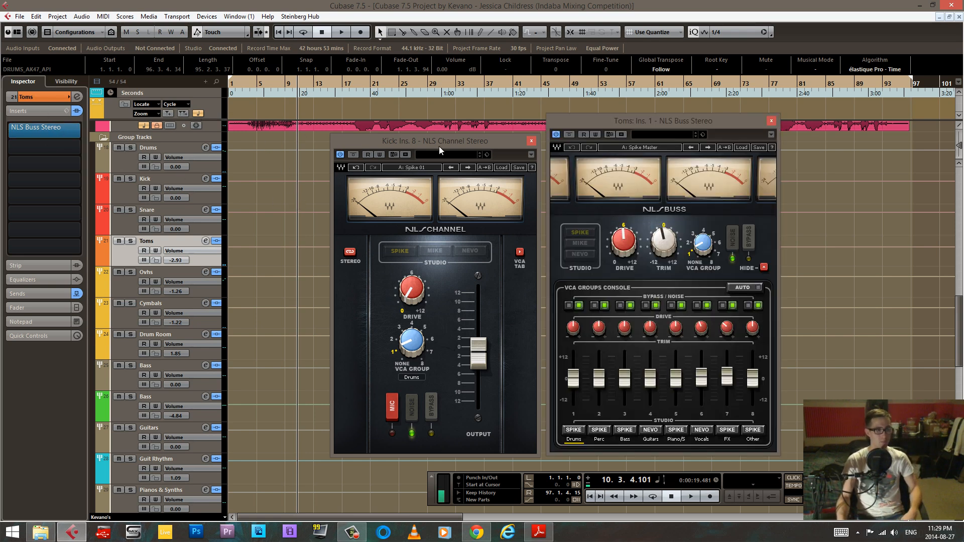
left_click(531, 140)
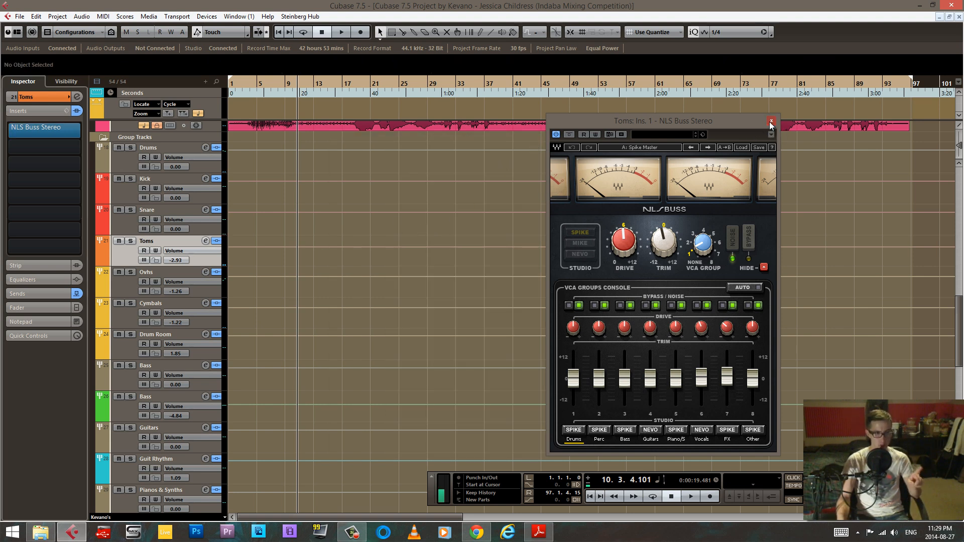
left_click(771, 122)
Step: Switch to the NLS guide, examine option 2 on simulating console preamp coloration, and return to Cubase
left_click(538, 531)
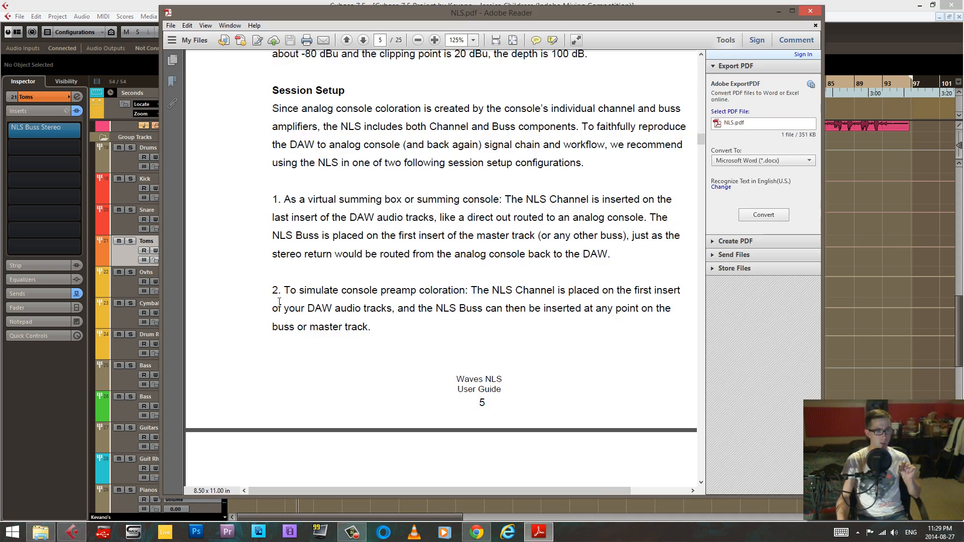
left_click_drag(283, 291, 434, 308)
left_click(522, 291)
scroll(462, 288, "down", 1)
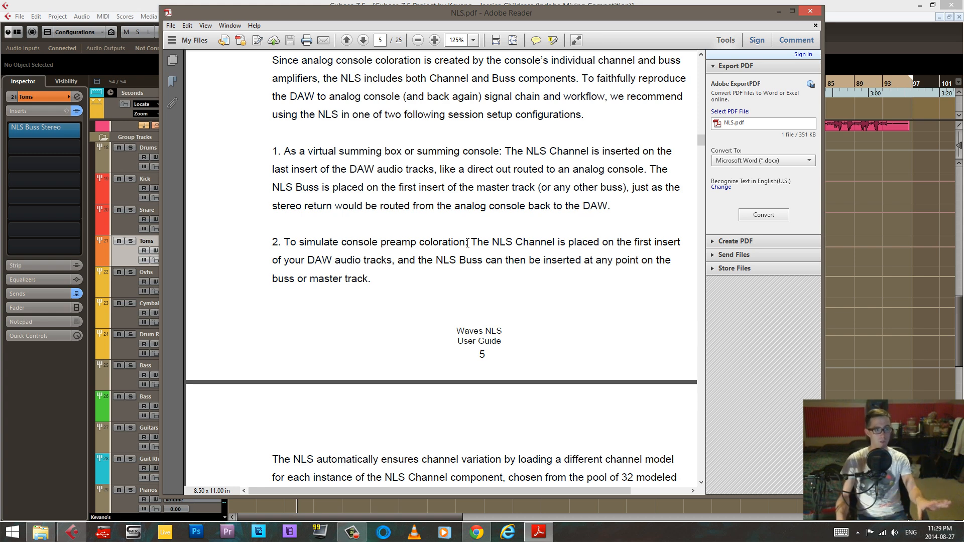
left_click(779, 10)
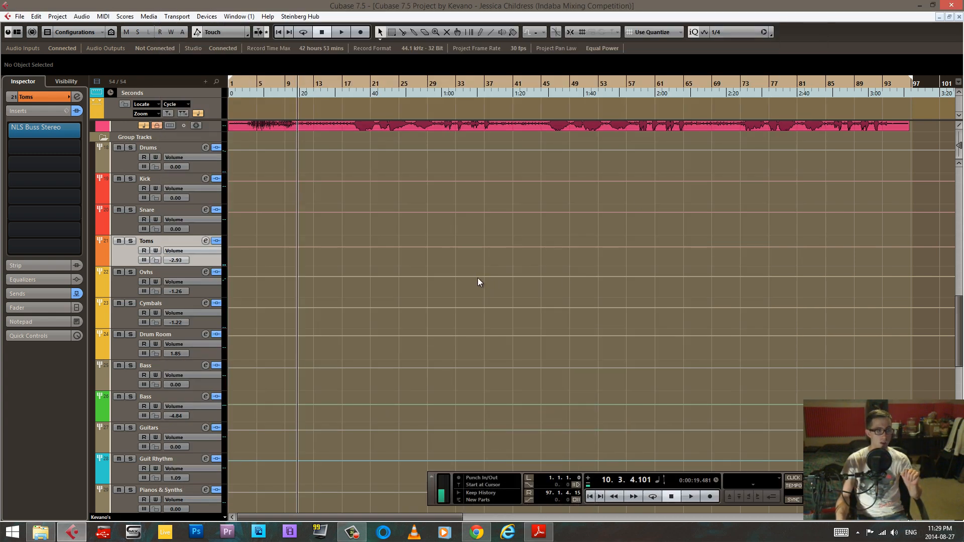
Step: Check the Kick track's first insert, highlight option 2's wording on inserting NLS Buss at any point, and return to Cubase
scroll(478, 278, "down", 5)
left_click(119, 174)
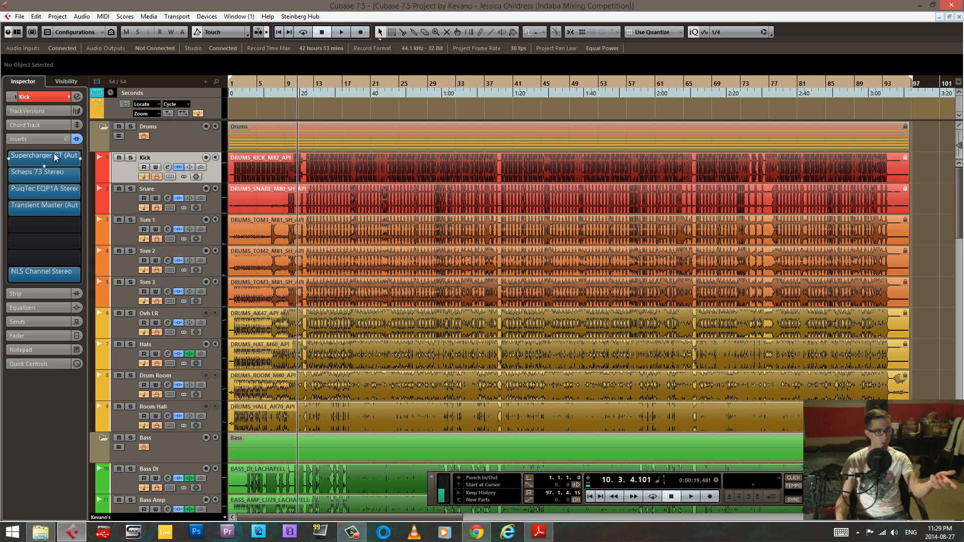
left_click(536, 532)
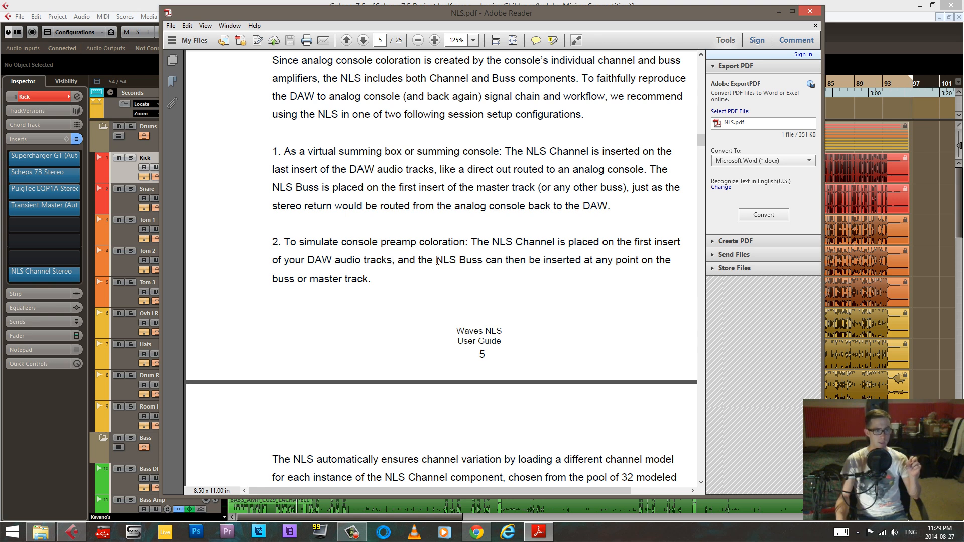
left_click_drag(436, 260, 655, 266)
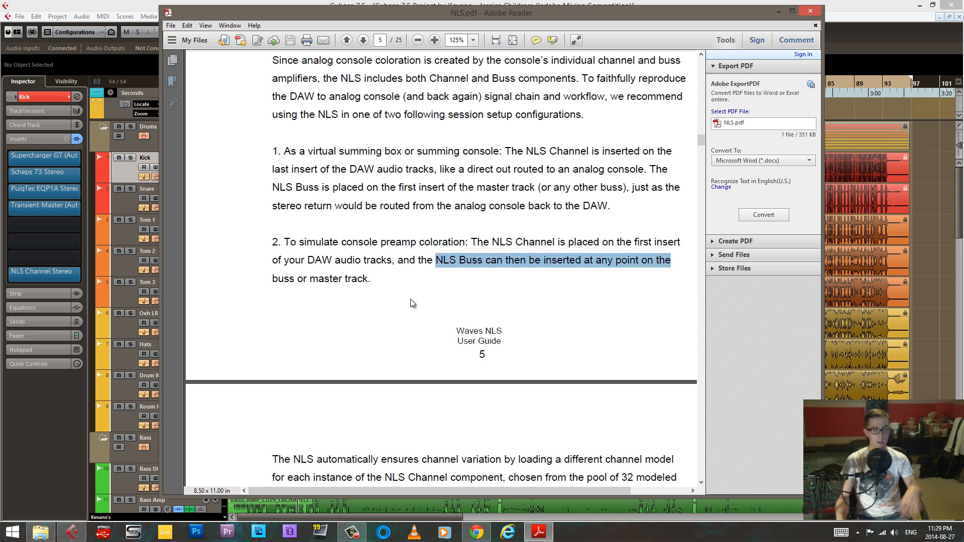
left_click(779, 11)
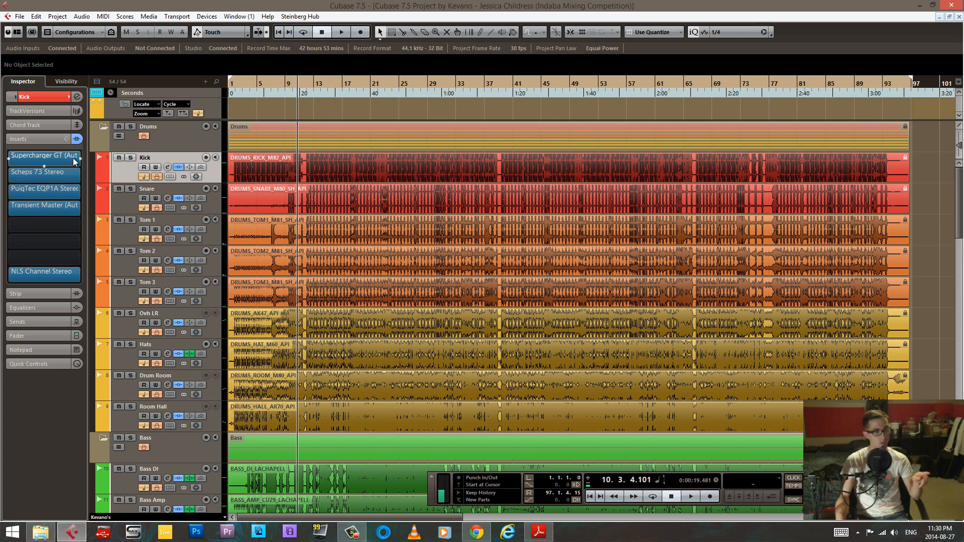
Step: Select the Snare group track, view the NLS Buss on its first insert, and close the plug-in
scroll(142, 236, "down", 10)
left_click(128, 225)
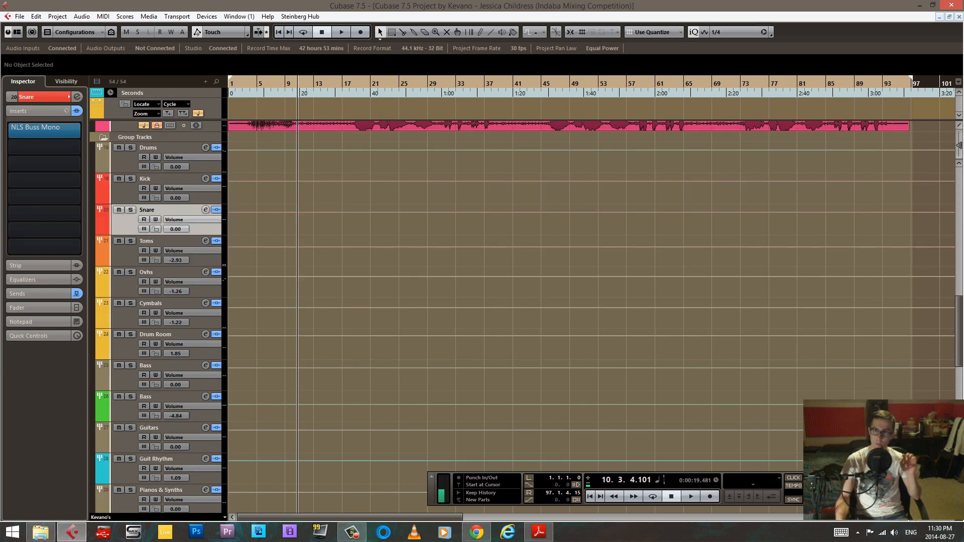
left_click(60, 129)
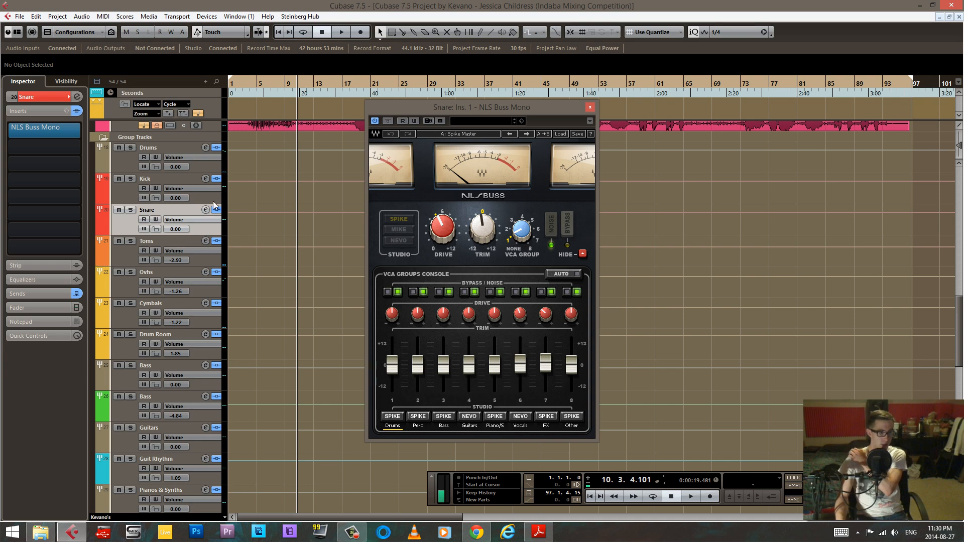
scroll(339, 234, "up", 5)
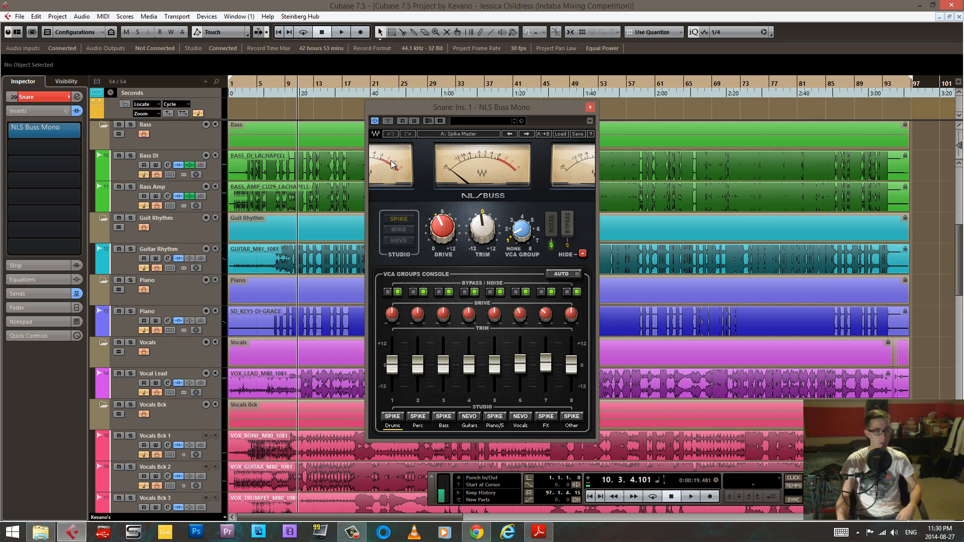
left_click(591, 107)
Step: Switch to the NLS guide, review its two session setups with the text highlight cleared, and return to Cubase
scroll(591, 251, "down", 8)
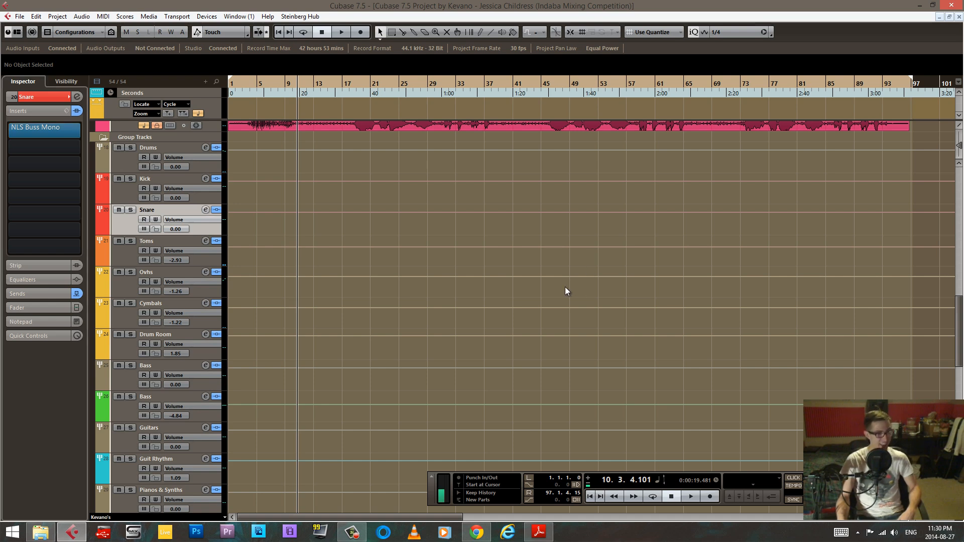
scroll(565, 290, "down", 10)
scroll(528, 290, "up", 5)
scroll(528, 290, "up", 5)
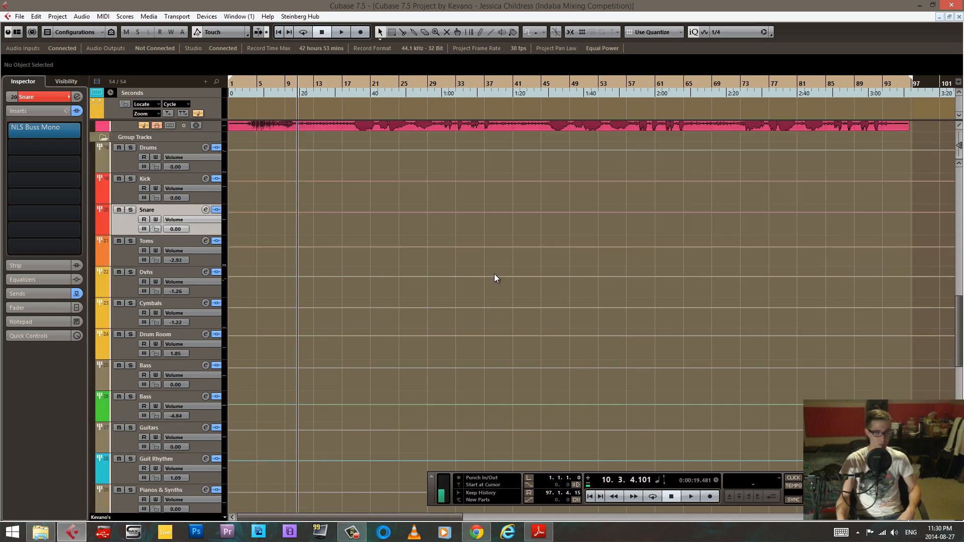
left_click(544, 535)
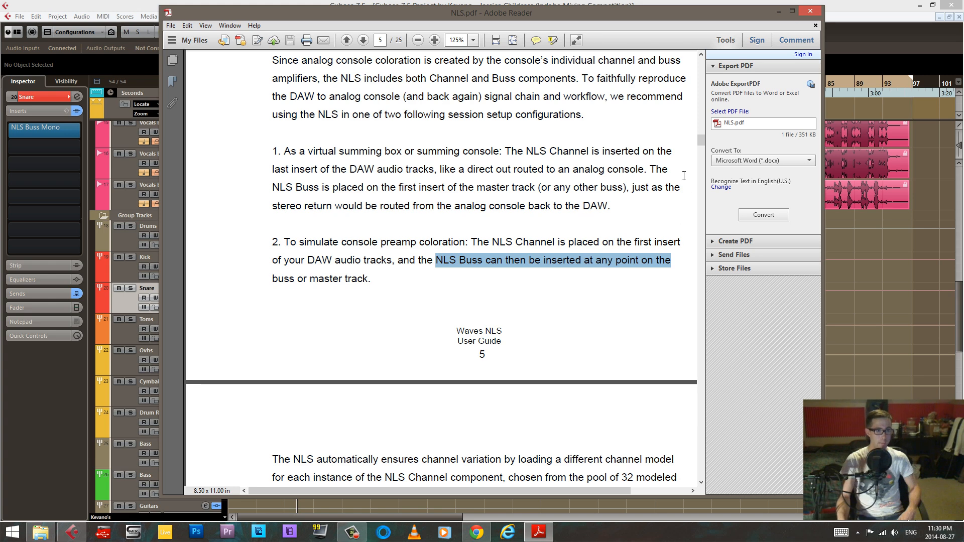
left_click(487, 298)
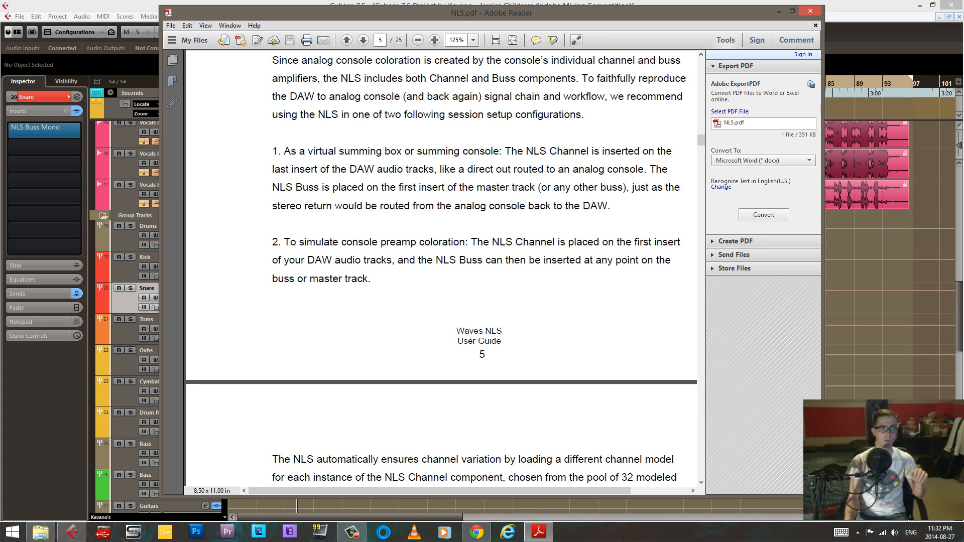
left_click(848, 14)
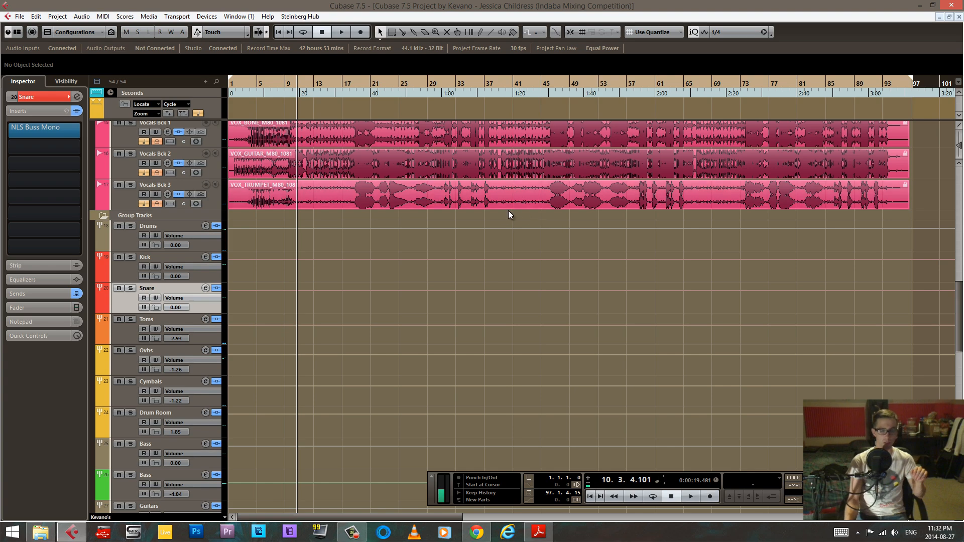
Step: Move the project cursor to bar 24 and zoom the timeline to show about bars 24 to 27
scroll(474, 248, "up", 5)
scroll(474, 248, "up", 7)
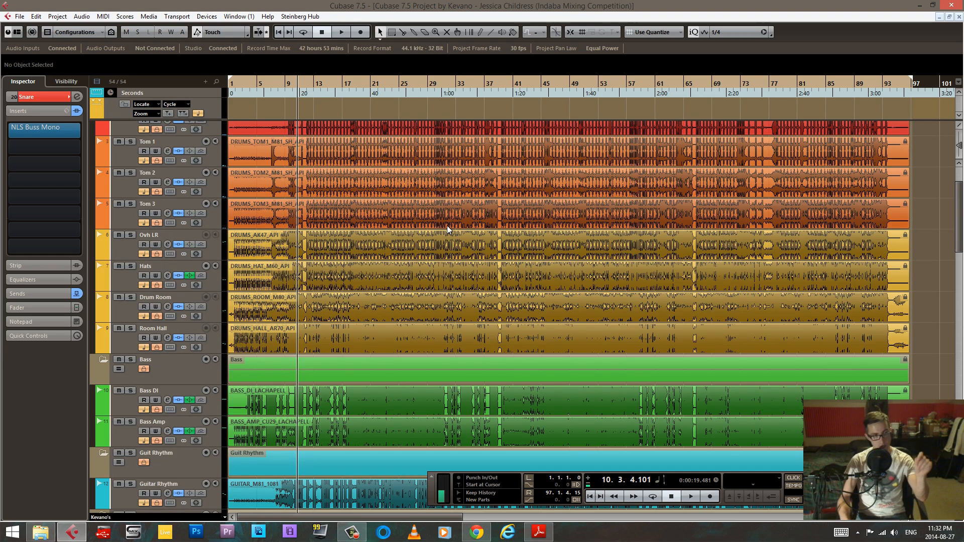
left_click_drag(396, 85, 385, 241)
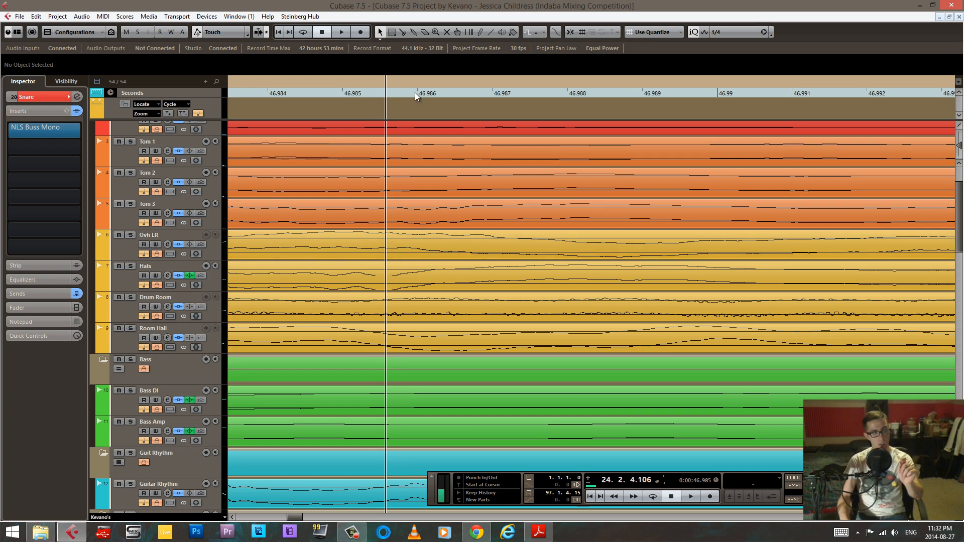
left_click_drag(416, 86, 422, 11)
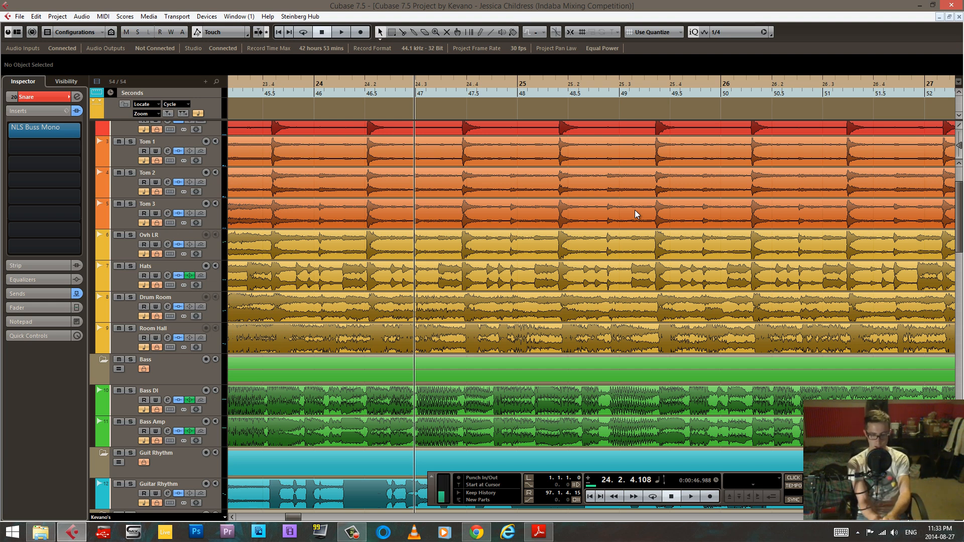
Step: Select the Kick audio track, view the NLS Channel on its last insert, and close the plug-in
scroll(708, 322, "down", 5)
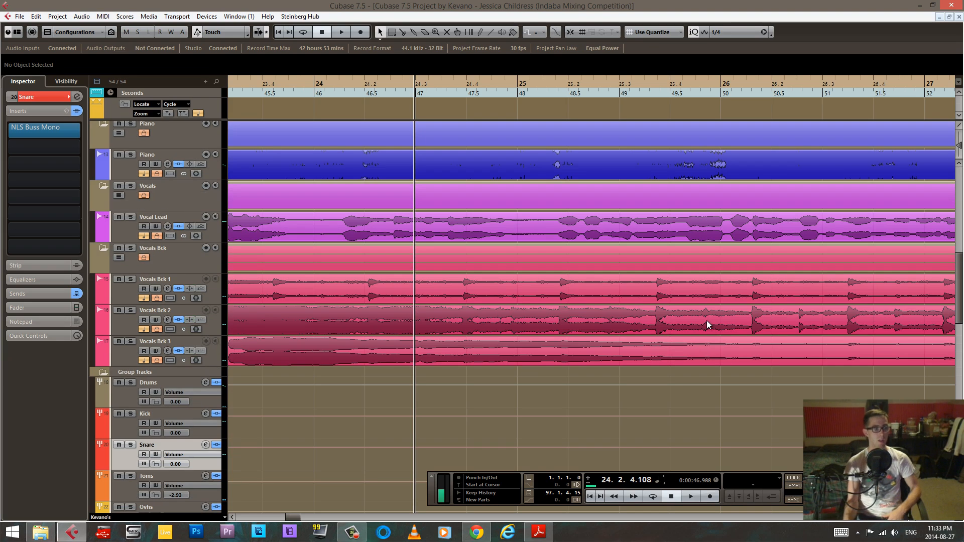
scroll(472, 389, "up", 8)
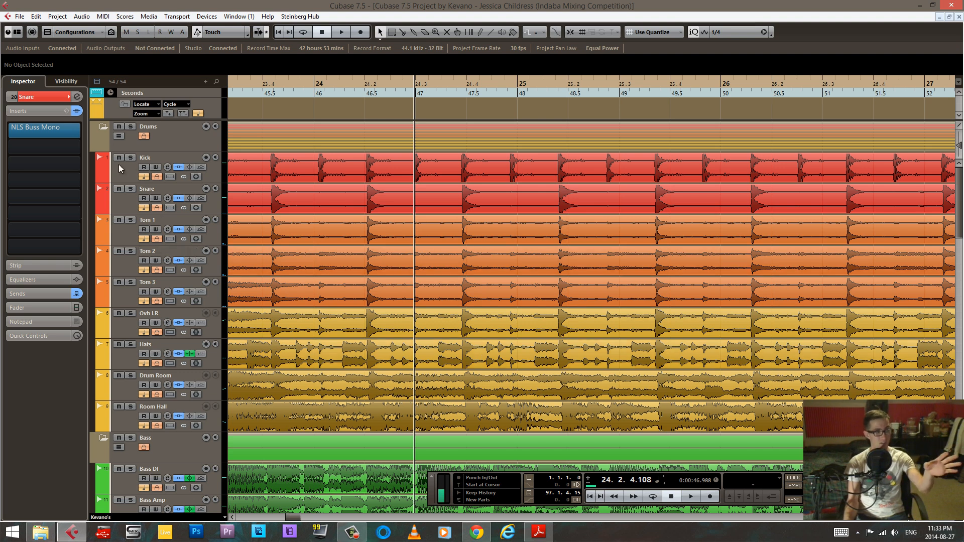
left_click(125, 176)
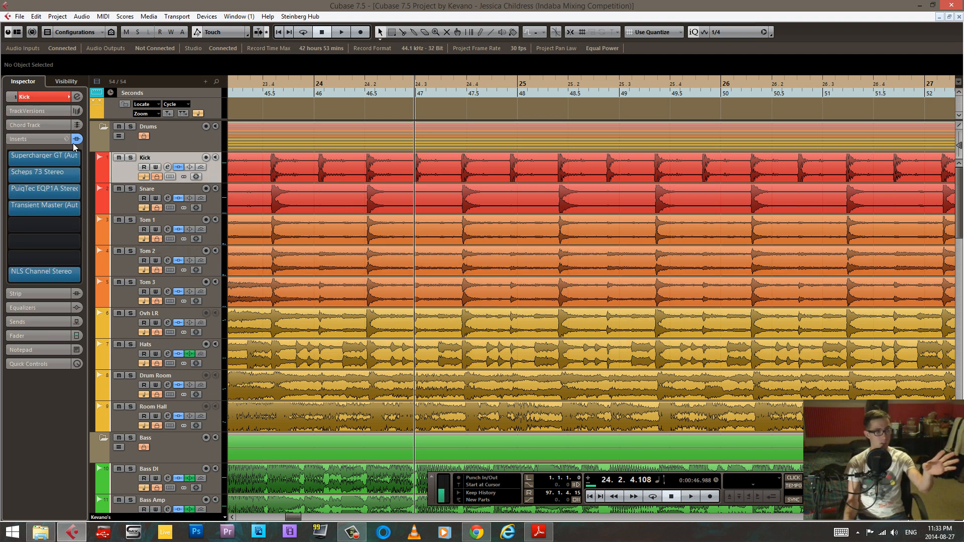
left_click(61, 274)
left_click(61, 274)
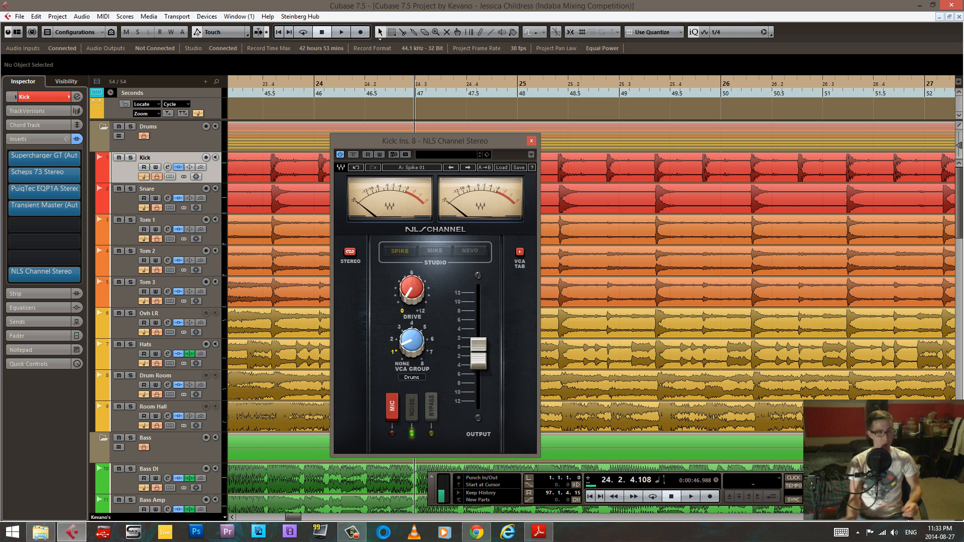
left_click(531, 141)
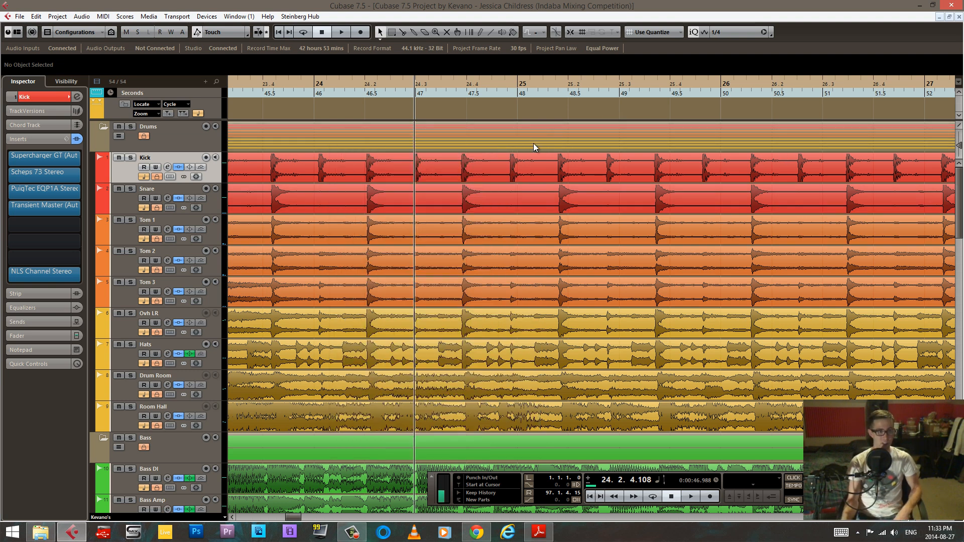
Step: Select the Ovh LR audio event and reduce the waveform display height across all audio tracks
left_click(611, 318)
scroll(611, 319, "down", 5)
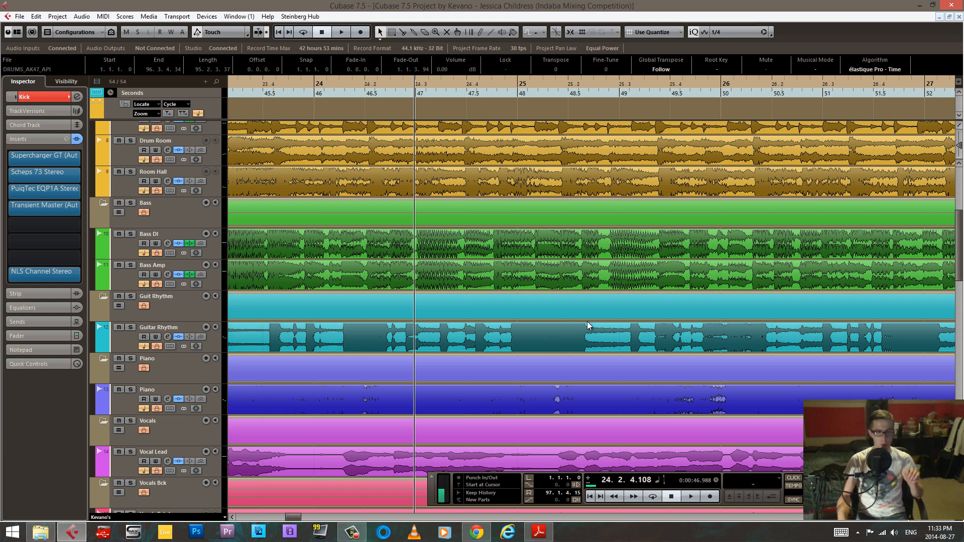
scroll(588, 326, "down", 5)
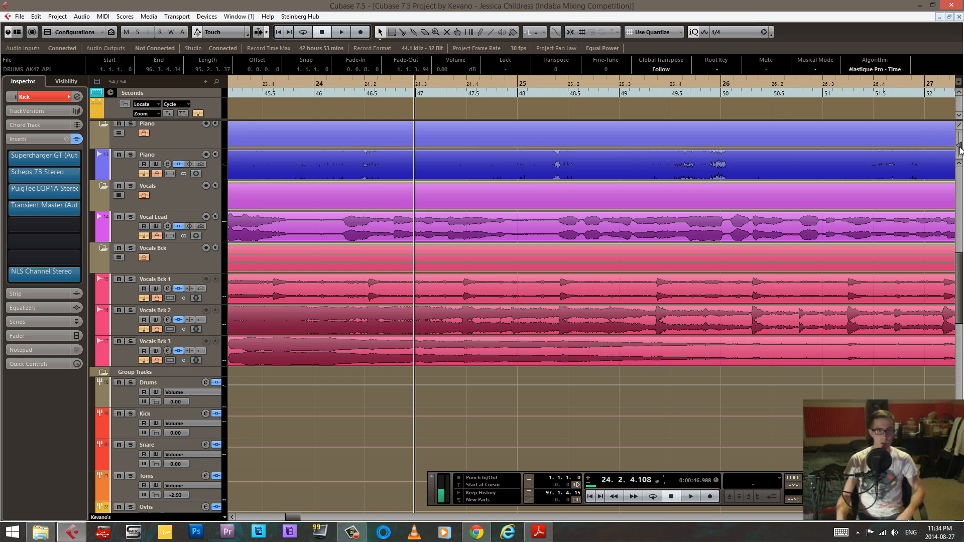
left_click_drag(960, 145, 960, 152)
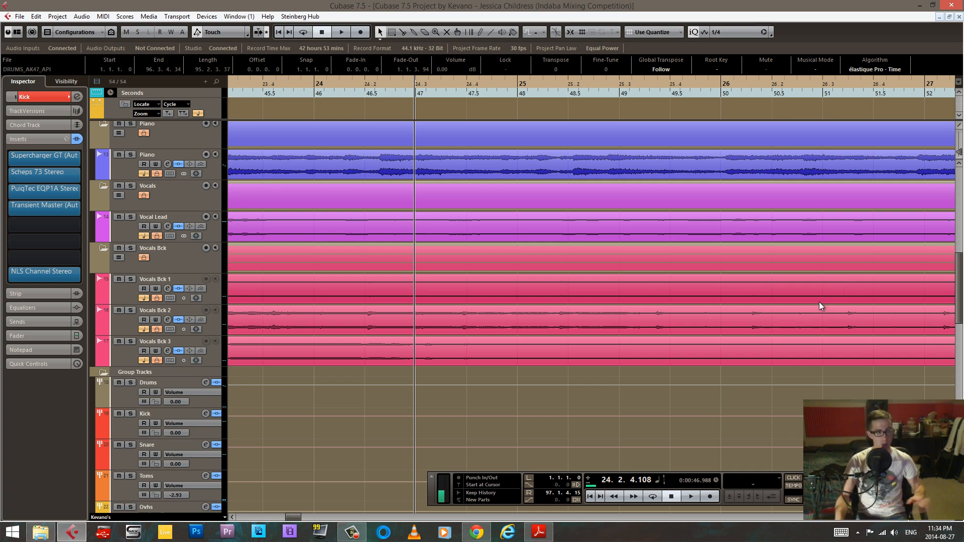
scroll(660, 366, "up", 10)
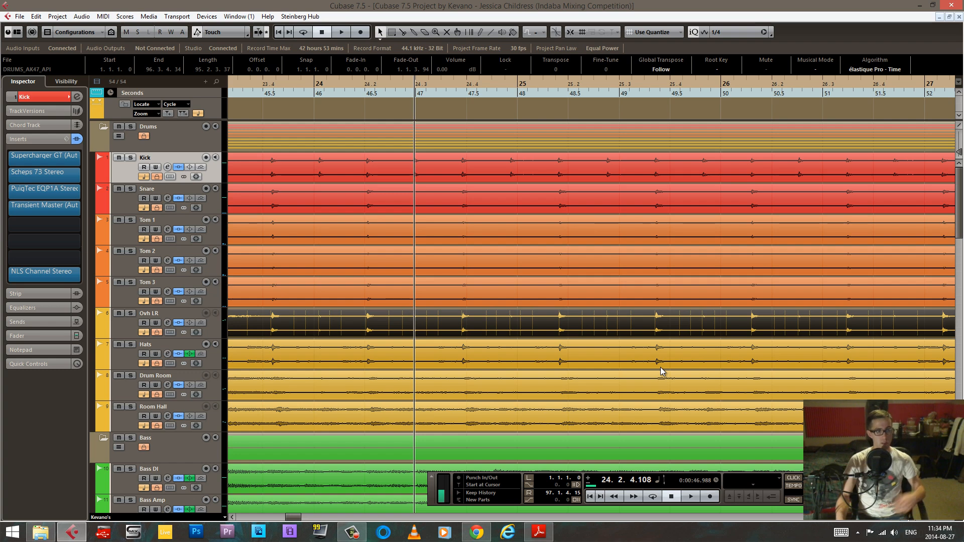